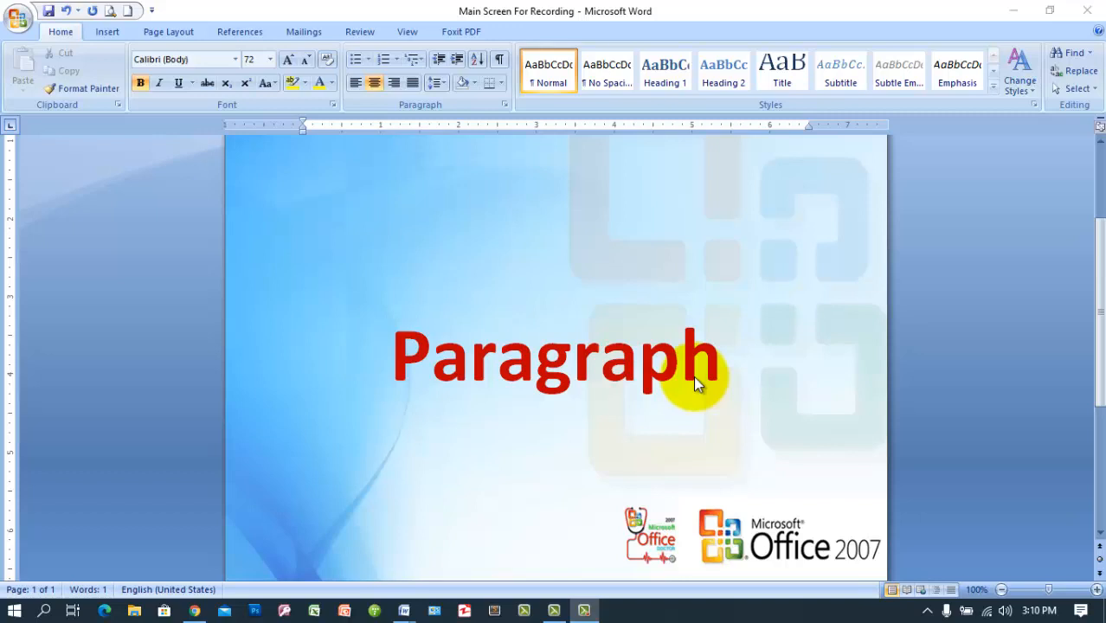
- Review the Paragraph dialog's Indents and Spacing and Line and Page Breaks settings, then close it without changes
{"action": "left_click", "coordinate": [507, 106]}
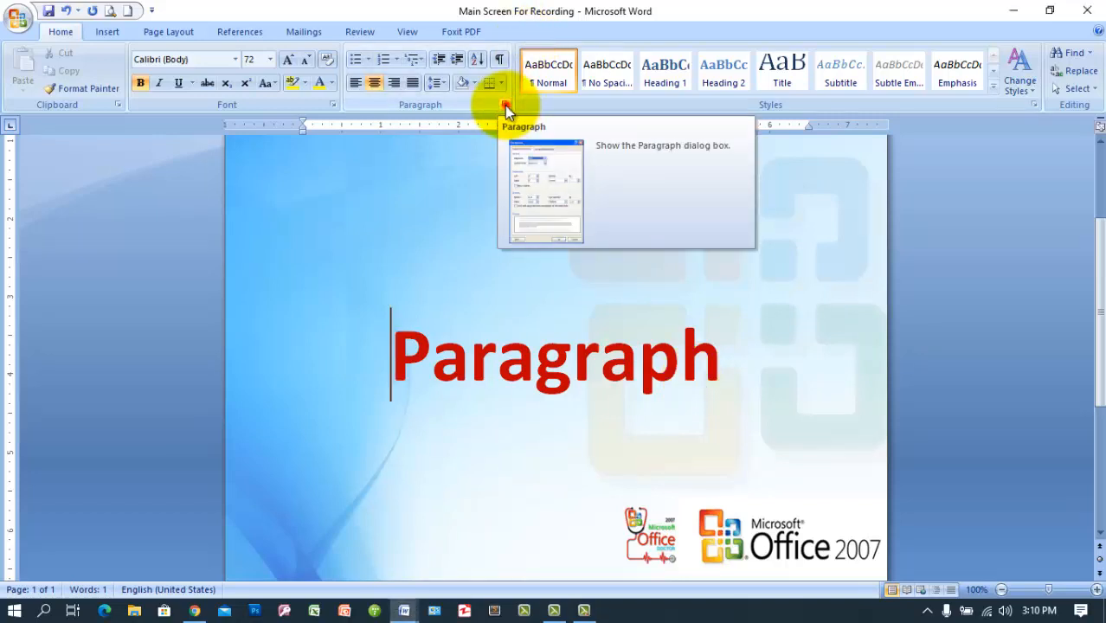
{"action": "left_click", "coordinate": [506, 106]}
{"action": "left_click", "coordinate": [439, 77]}
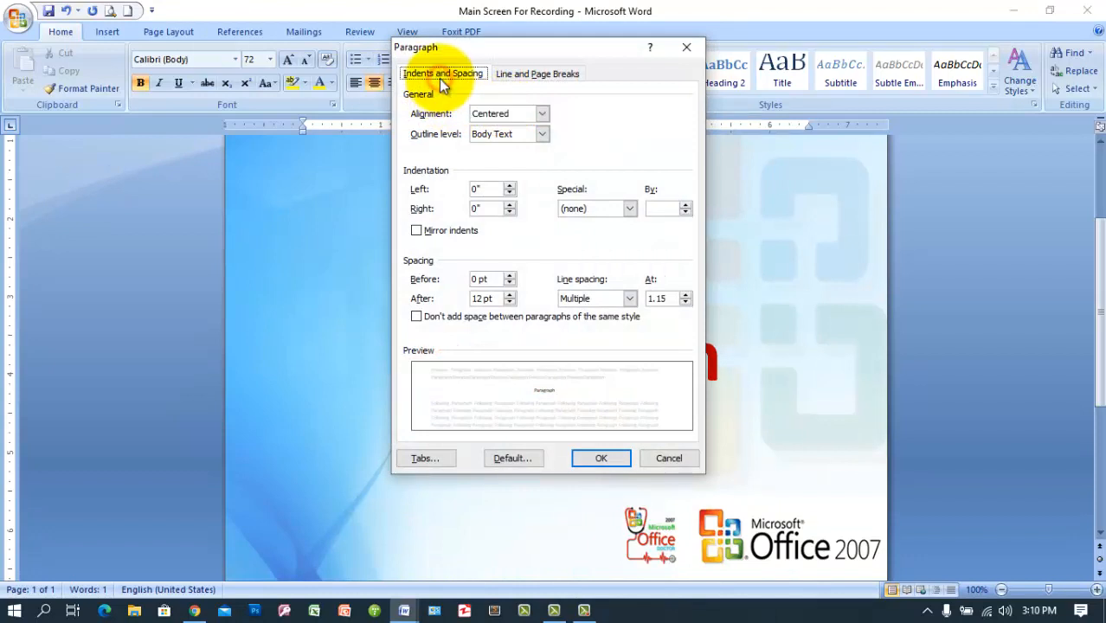
{"action": "left_click", "coordinate": [519, 76]}
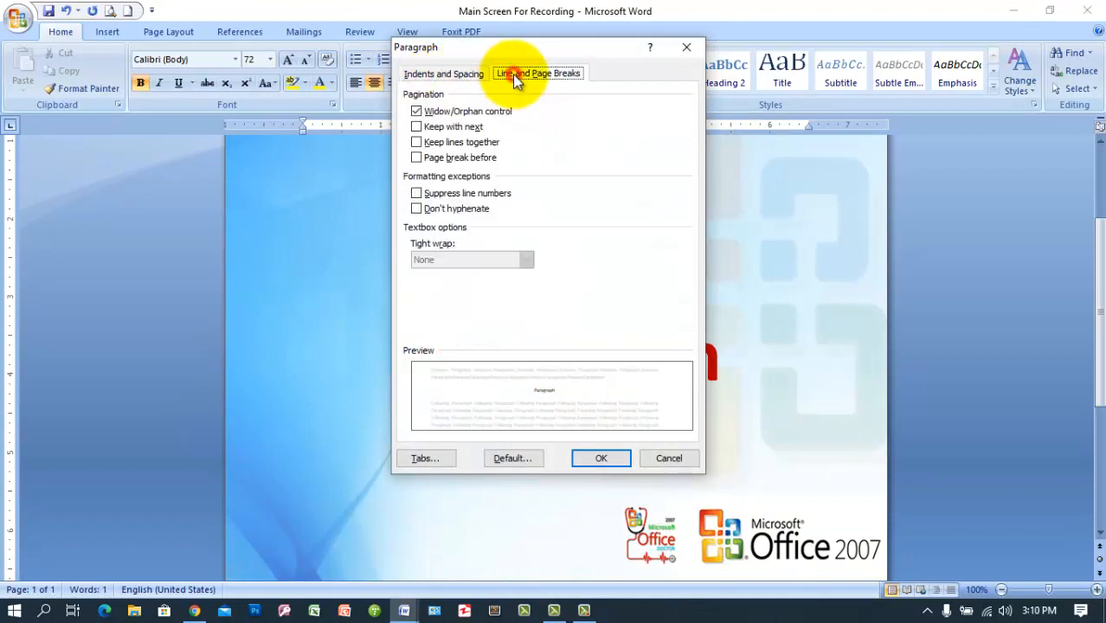
{"action": "left_click", "coordinate": [684, 50]}
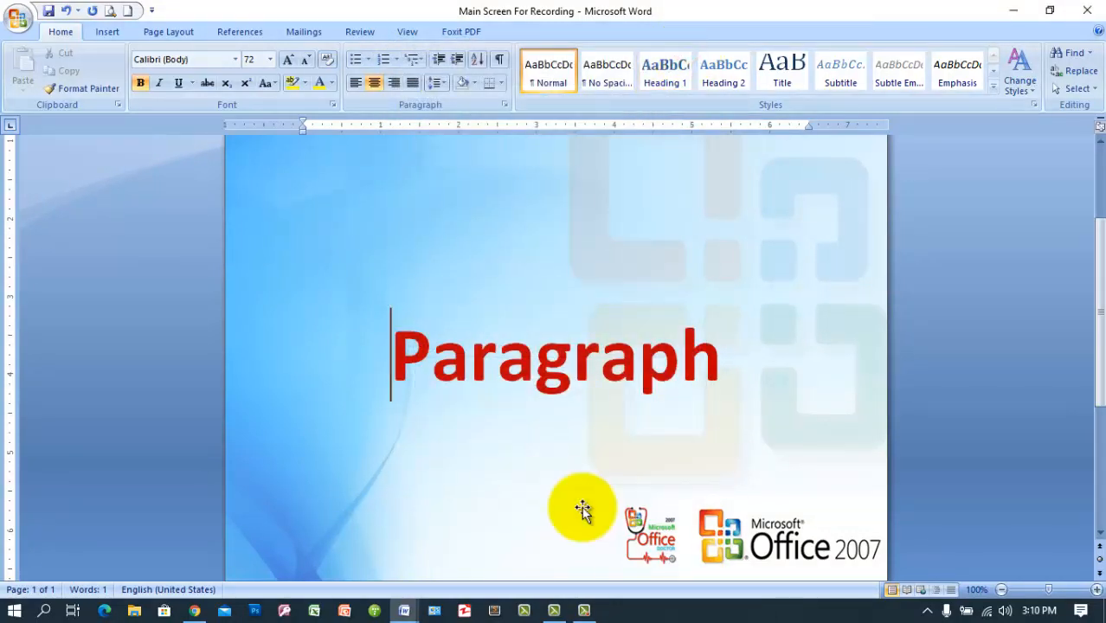
- Switch to the blank Document1 and review its line and page break settings in the Paragraph dialog
{"action": "key", "text": "alt+Tab"}
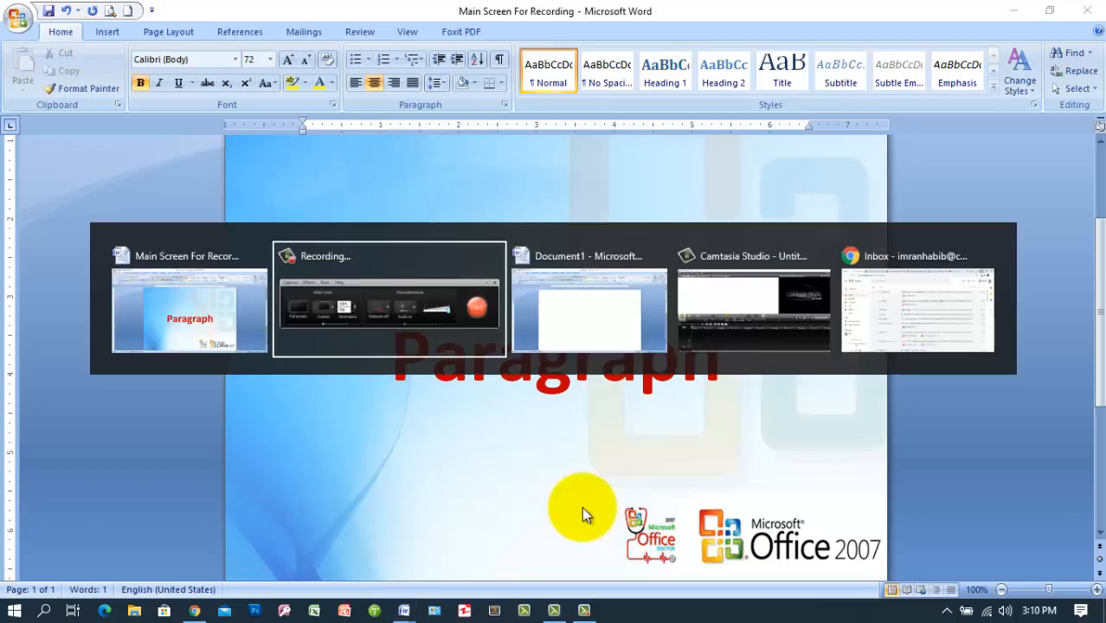
{"action": "key", "text": "alt+Tab"}
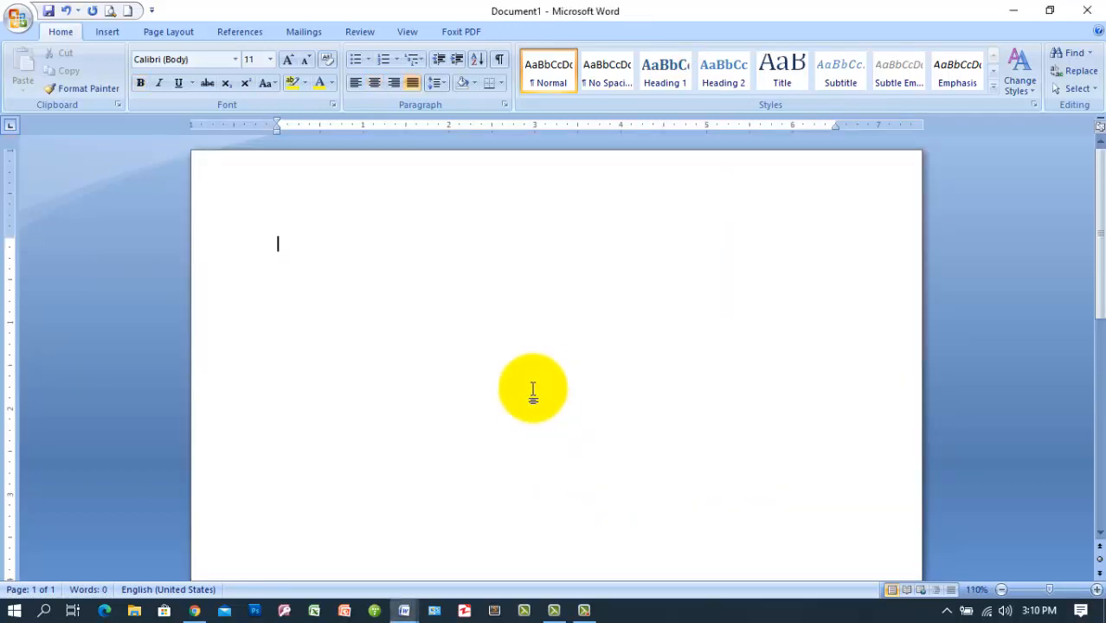
{"action": "left_click", "coordinate": [504, 105]}
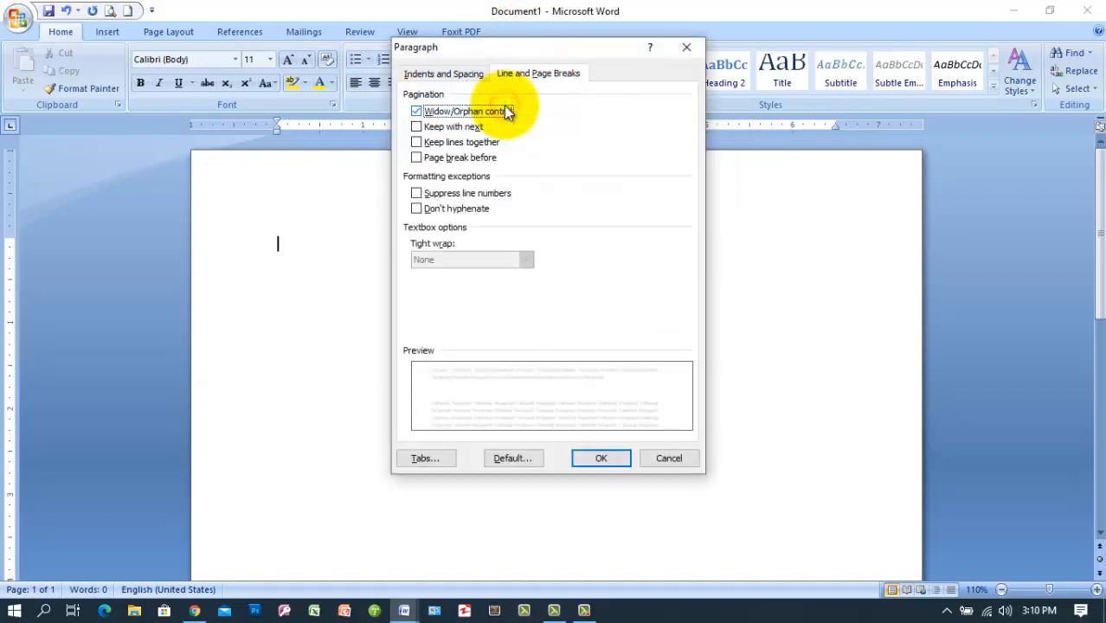
{"action": "left_click_drag", "start_coordinate": [548, 49], "coordinate": [523, 68]}
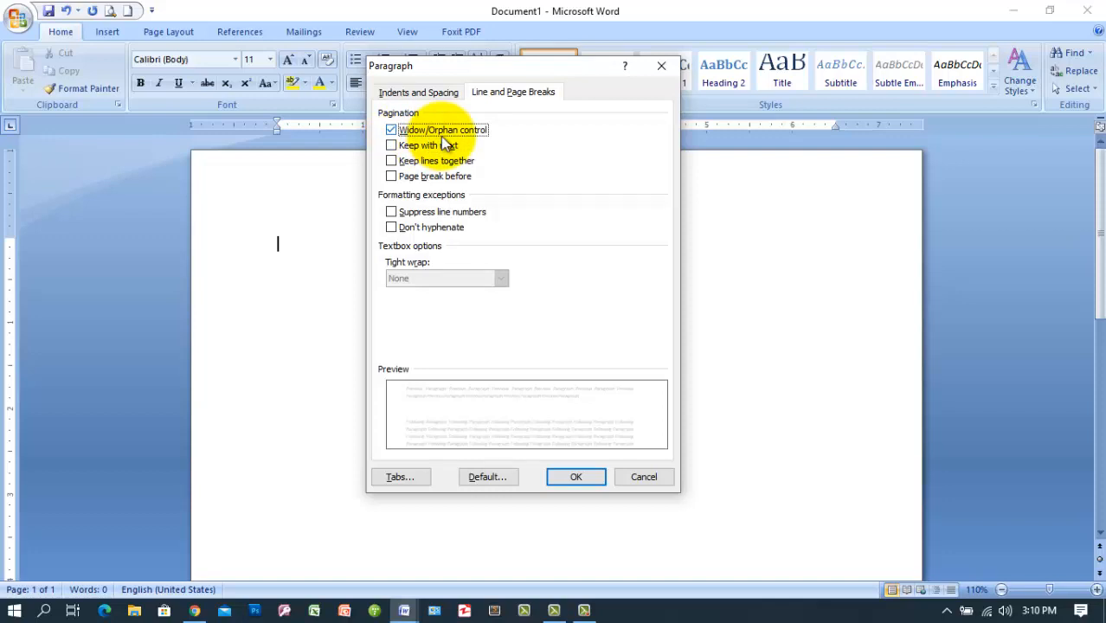
{"action": "left_click", "coordinate": [561, 477]}
- Fill the blank document with sample paragraphs using the =rand() function
{"action": "type", "text": "="}
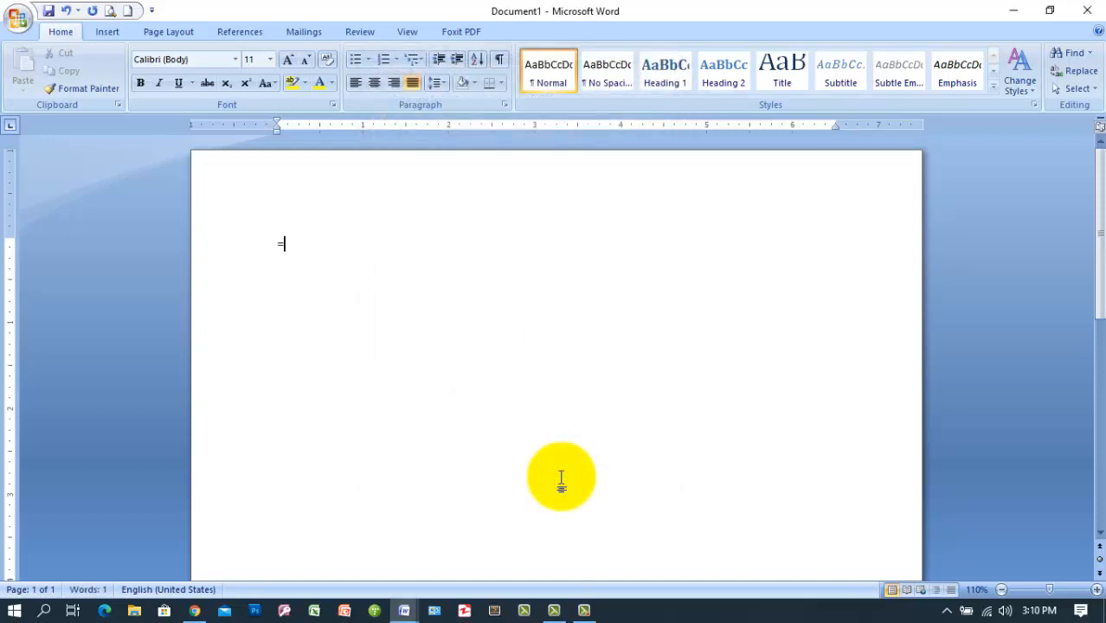
{"action": "type", "text": "rand()"}
{"action": "key", "text": "Return"}
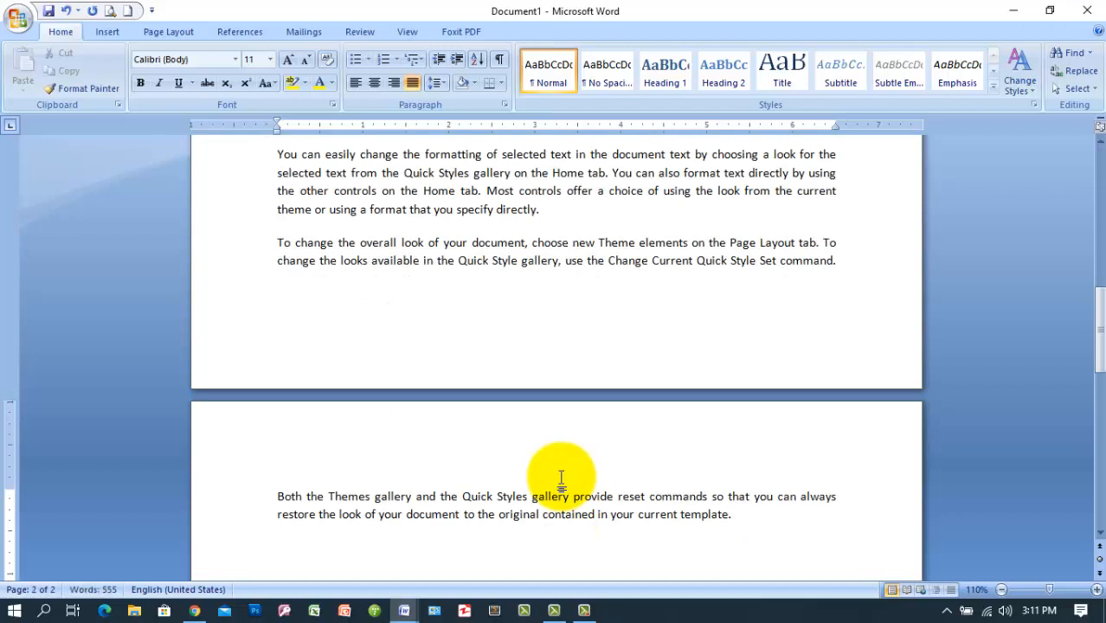
- Delete the closing sentence about the Themes and Quick Styles galleries from the second page
{"action": "key", "text": "shift+Up"}
{"action": "key", "text": "shift+Up"}
{"action": "key", "text": "shift+Down"}
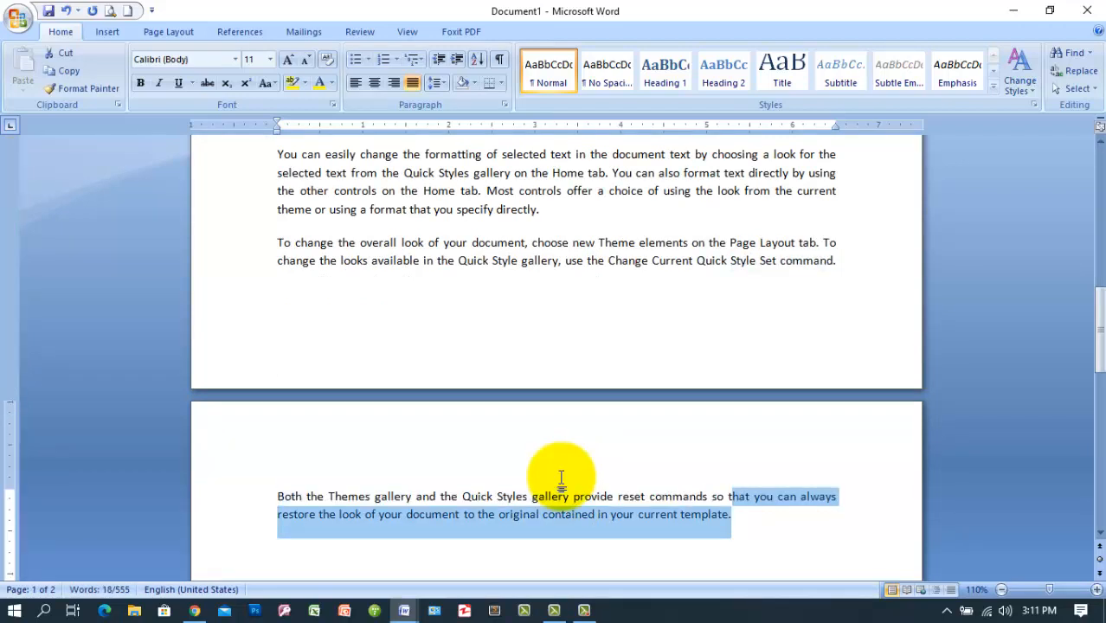
{"action": "key", "text": "shift+Up"}
{"action": "key", "text": "shift+Right"}
{"action": "key", "text": "shift+Right"}
{"action": "key", "text": "shift+Right"}
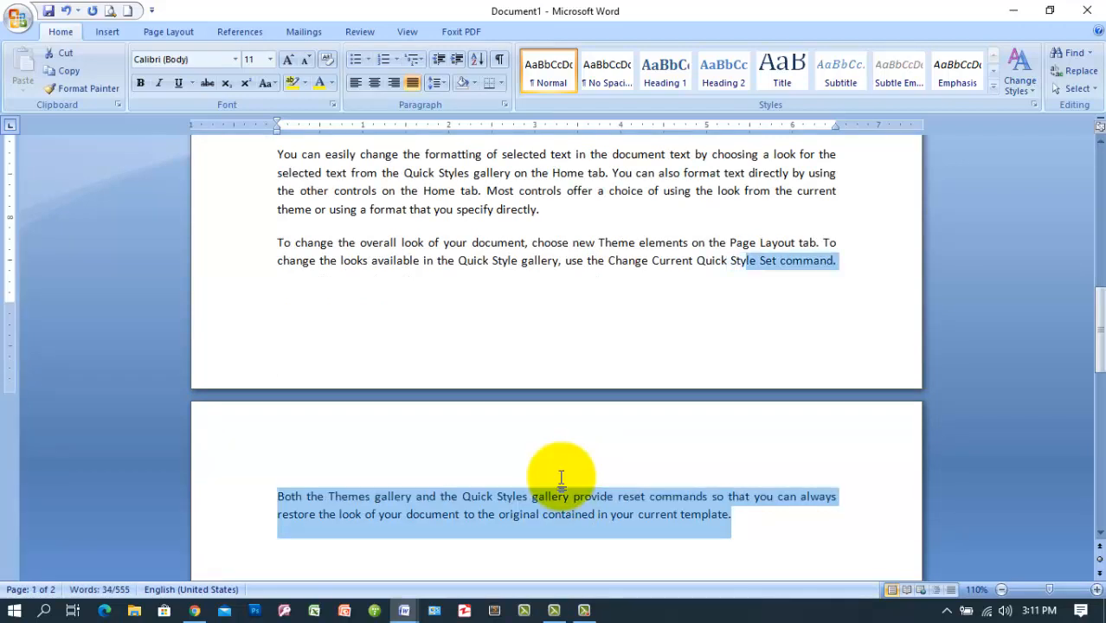
{"action": "key", "text": "shift+Right"}
{"action": "key", "text": "shift+Right"}
{"action": "key", "text": "shift+Right"}
{"action": "key", "text": "shift+Right"}
{"action": "key", "text": "shift+Right"}
{"action": "key", "text": "shift+Right"}
{"action": "key", "text": "shift+Right"}
{"action": "key", "text": "shift+Right"}
{"action": "key", "text": "shift+Right"}
{"action": "key", "text": "shift+Right"}
{"action": "key", "text": "shift+Right"}
{"action": "key", "text": "shift+Right"}
{"action": "key", "text": "shift+Right"}
{"action": "key", "text": "shift+Right"}
{"action": "key", "text": "shift+Right"}
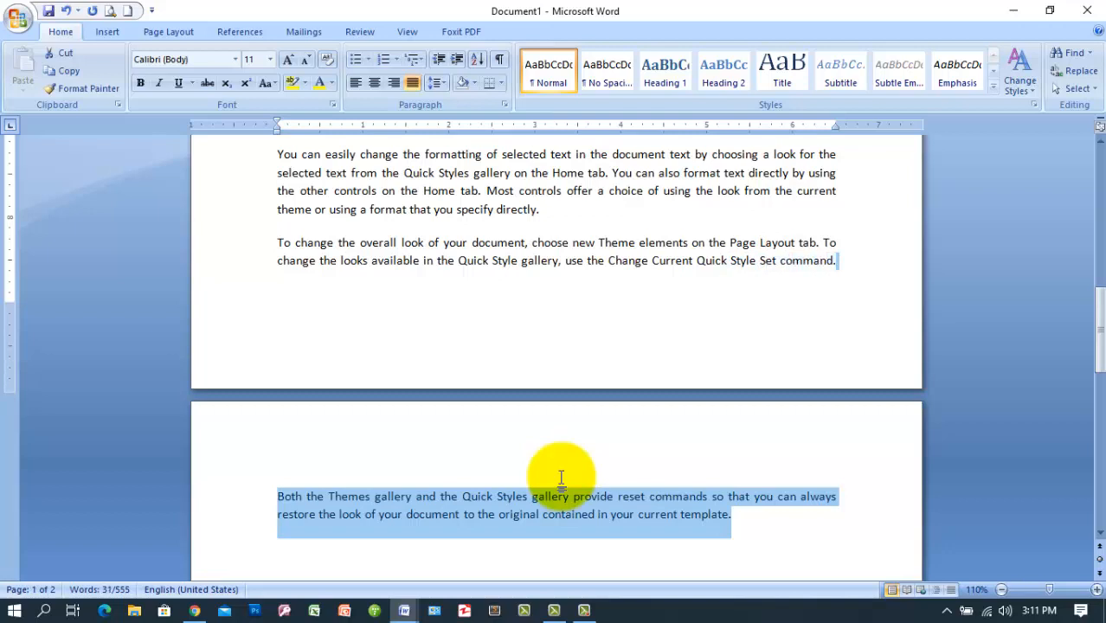
{"action": "key", "text": "Delete"}
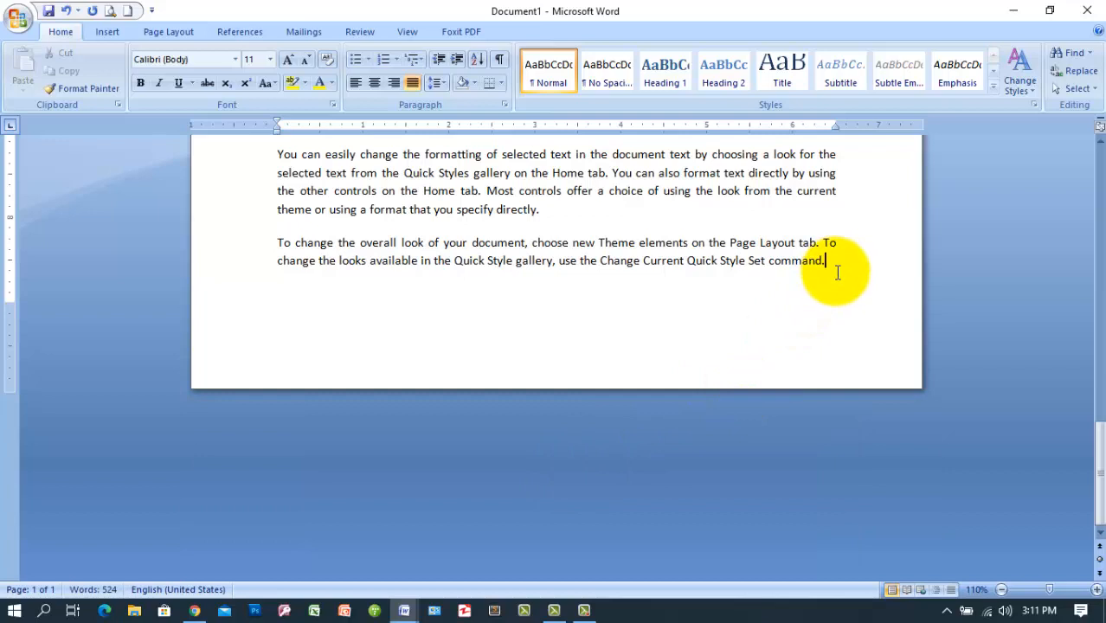
- Append filler text to the last paragraph until it runs past one full extra line
{"action": "type", "text": "skldjfjsdlkjflksj flkjsflk jsdklfj sdlkf jsdlkjf lsdk jflksjd flk sjdflk jsd"}
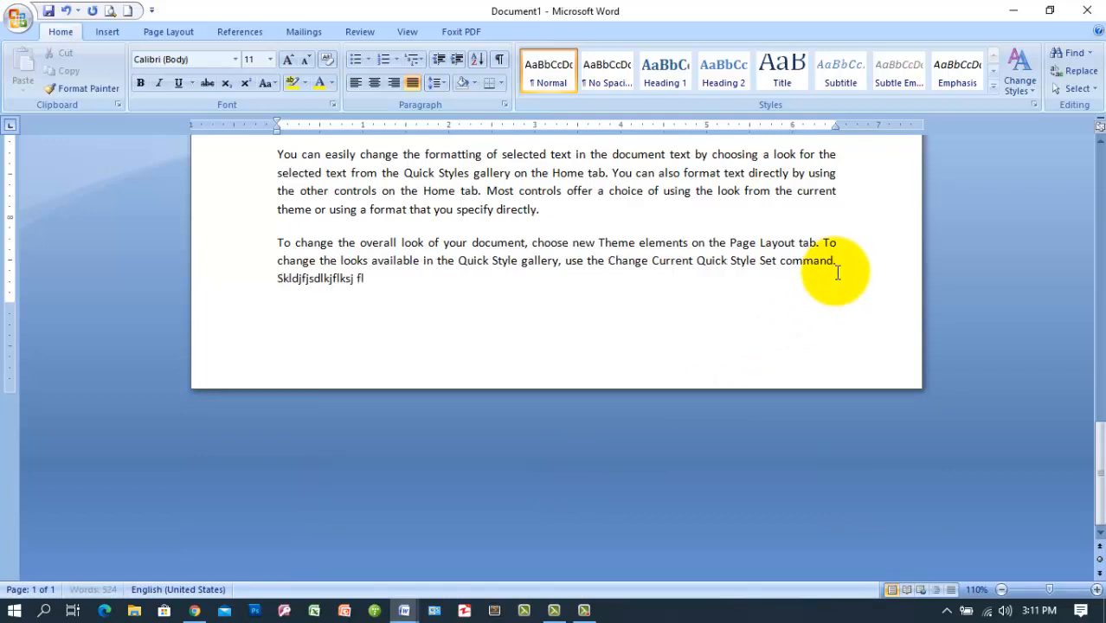
{"action": "type", "text": "lf jsdlk jfsdlk jflsd kjflk sdjflk sdjflksdjklf"}
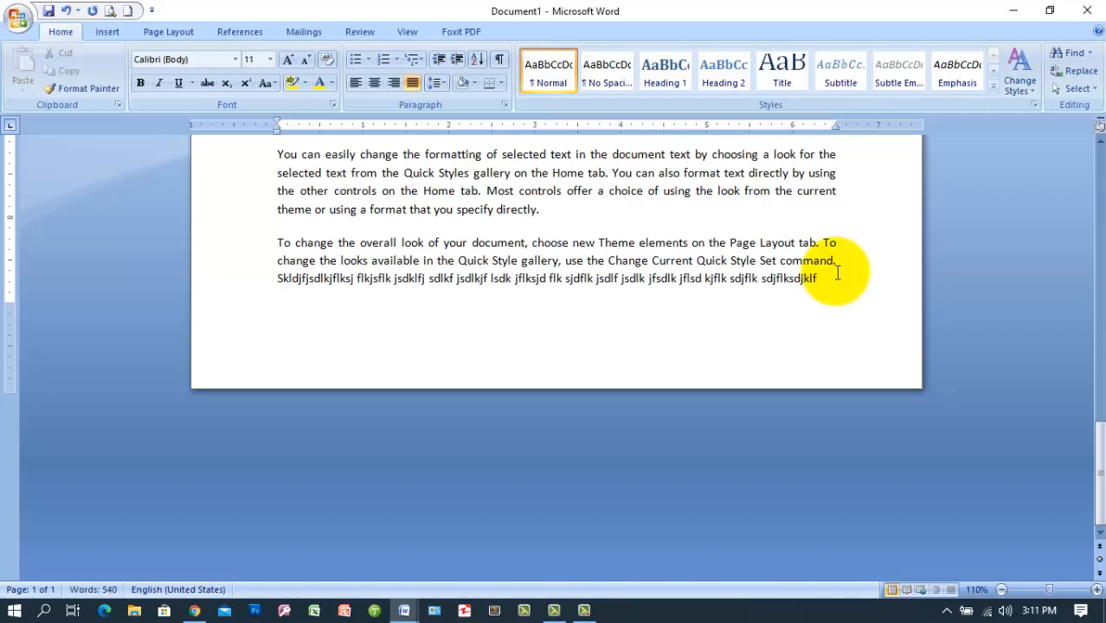
{"action": "type", "text": "dklj"}
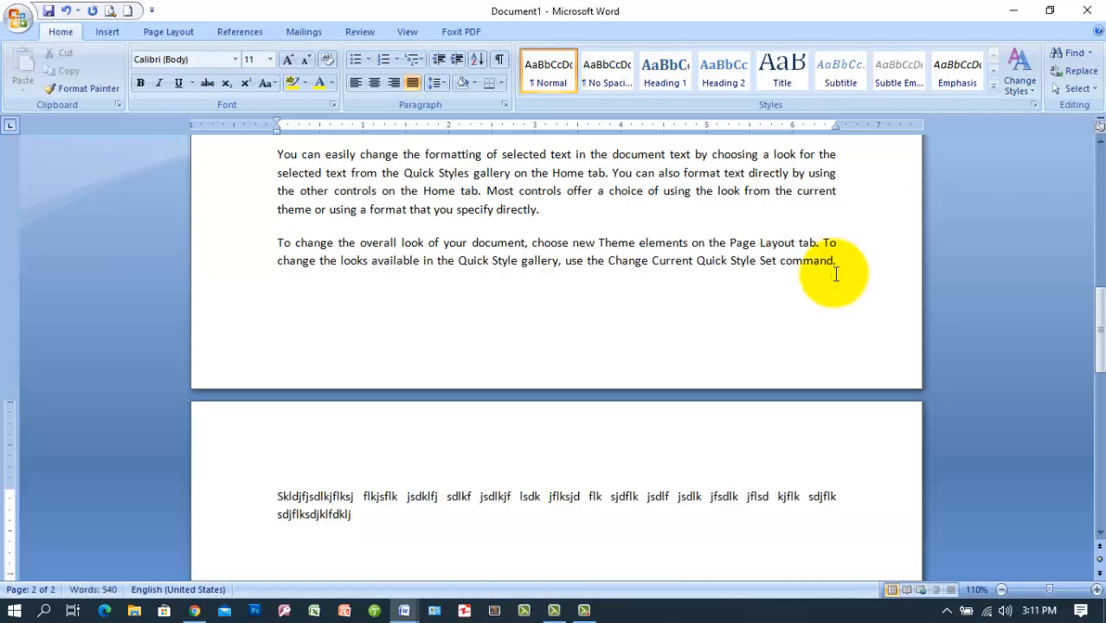
- Replace the end of the filler text with "kaslkjf sda", so that "sda" wraps onto its own line
{"action": "key", "text": "BackSpace"}
{"action": "key", "text": "BackSpace"}
{"action": "key", "text": "BackSpace"}
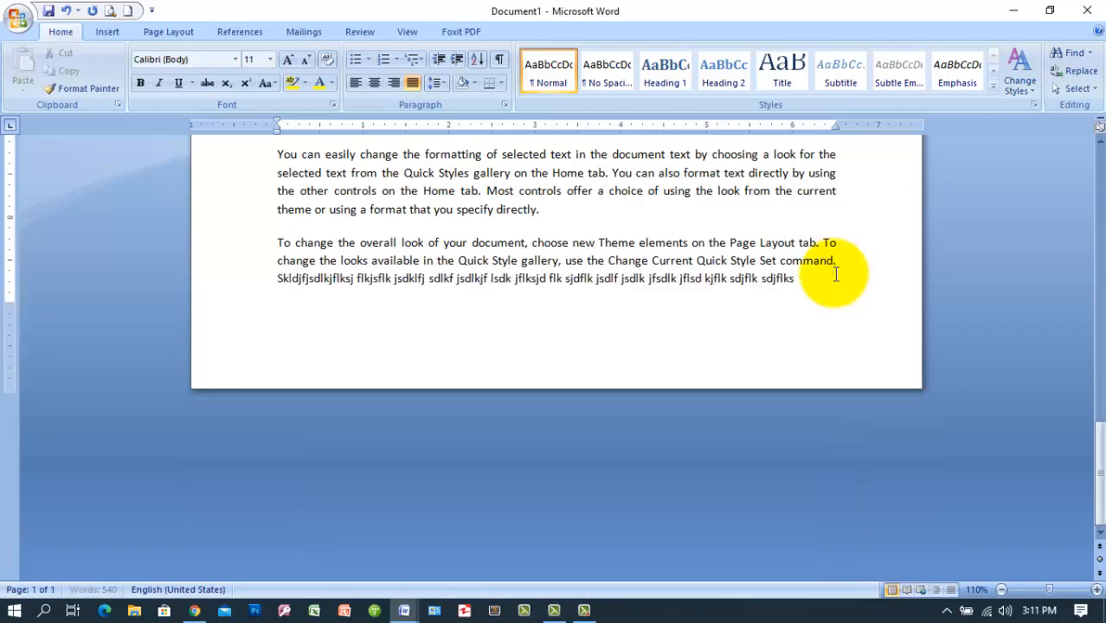
{"action": "type", "text": "aslkjf sdf"}
{"action": "key", "text": "BackSpace"}
{"action": "type", "text": "a"}
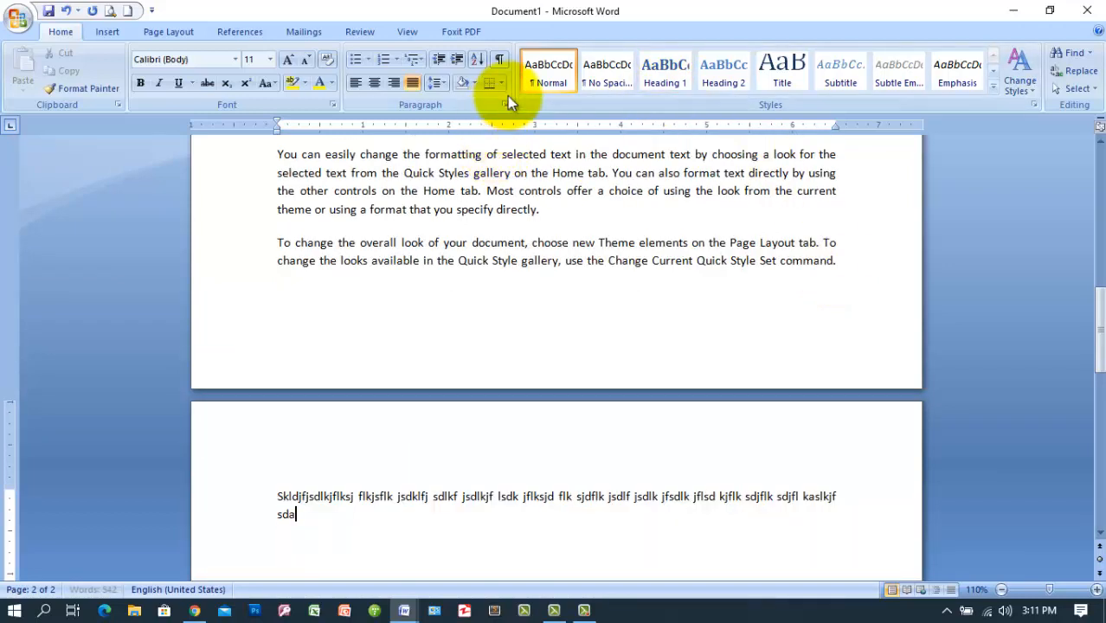
- Turn off Widow/Orphan control for the last paragraph
{"action": "left_click", "coordinate": [508, 103]}
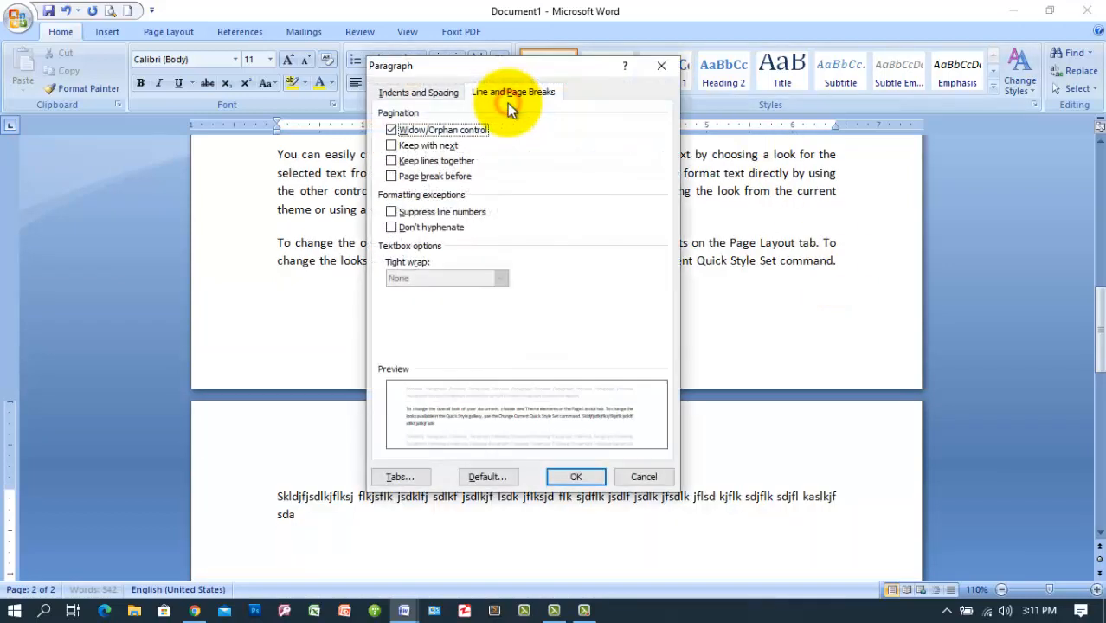
{"action": "left_click", "coordinate": [427, 129]}
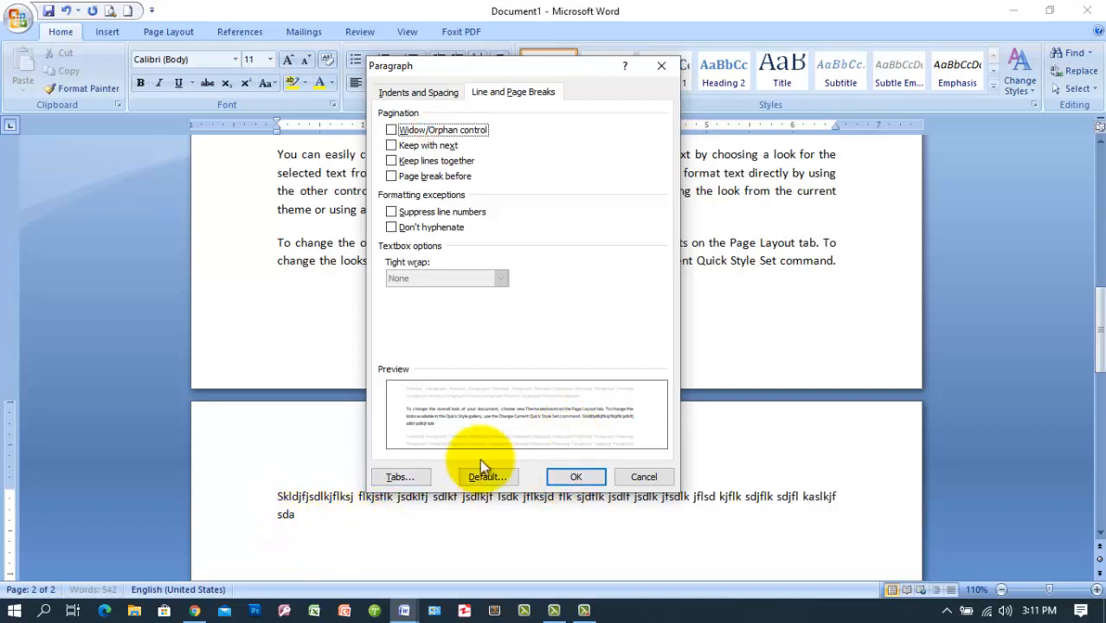
{"action": "left_click", "coordinate": [576, 477]}
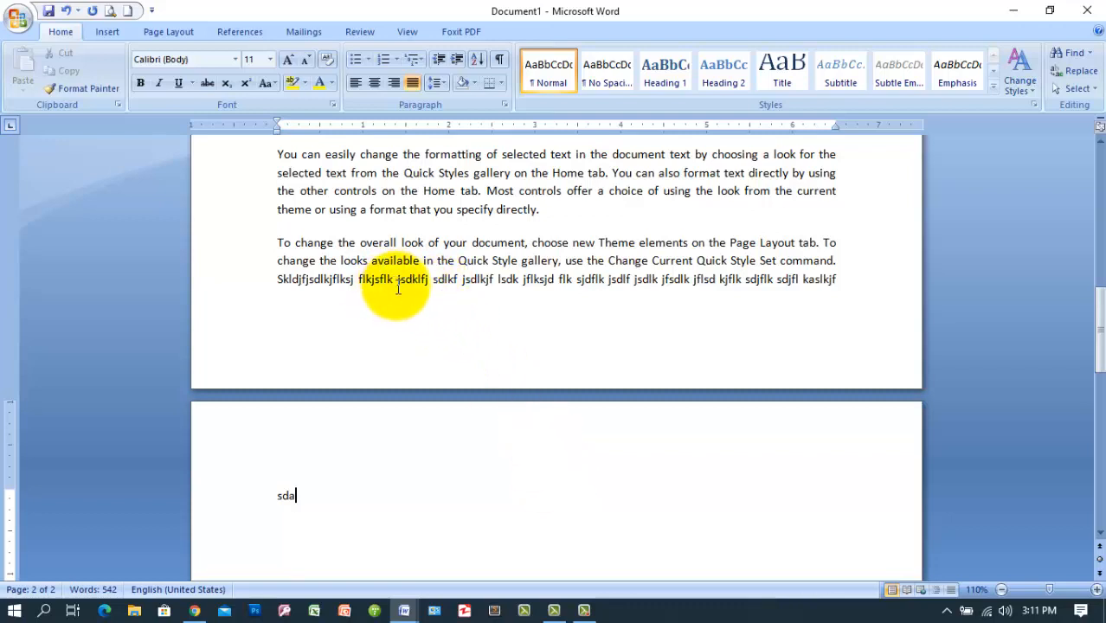
- Turn Widow/Orphan control back on for the last paragraph
{"action": "left_click", "coordinate": [504, 105]}
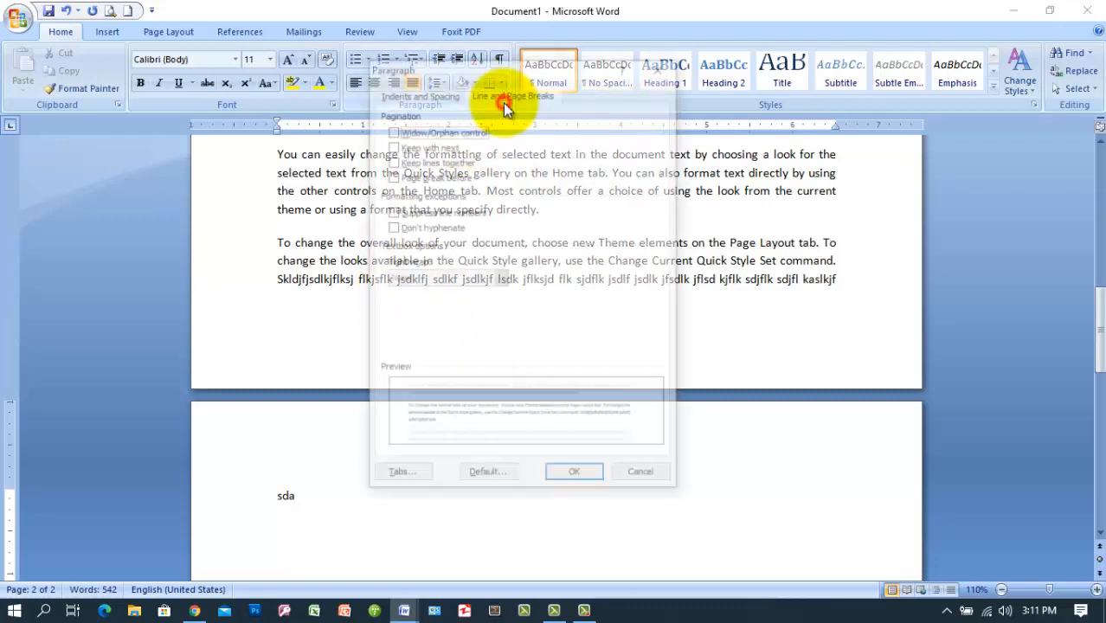
{"action": "left_click", "coordinate": [444, 132]}
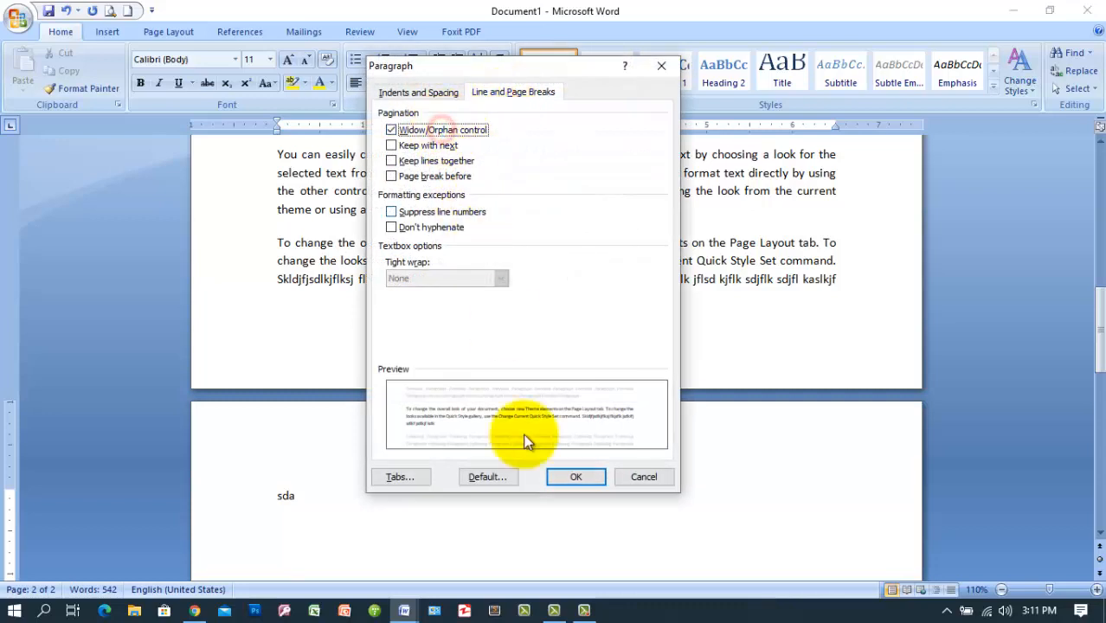
{"action": "left_click", "coordinate": [574, 478]}
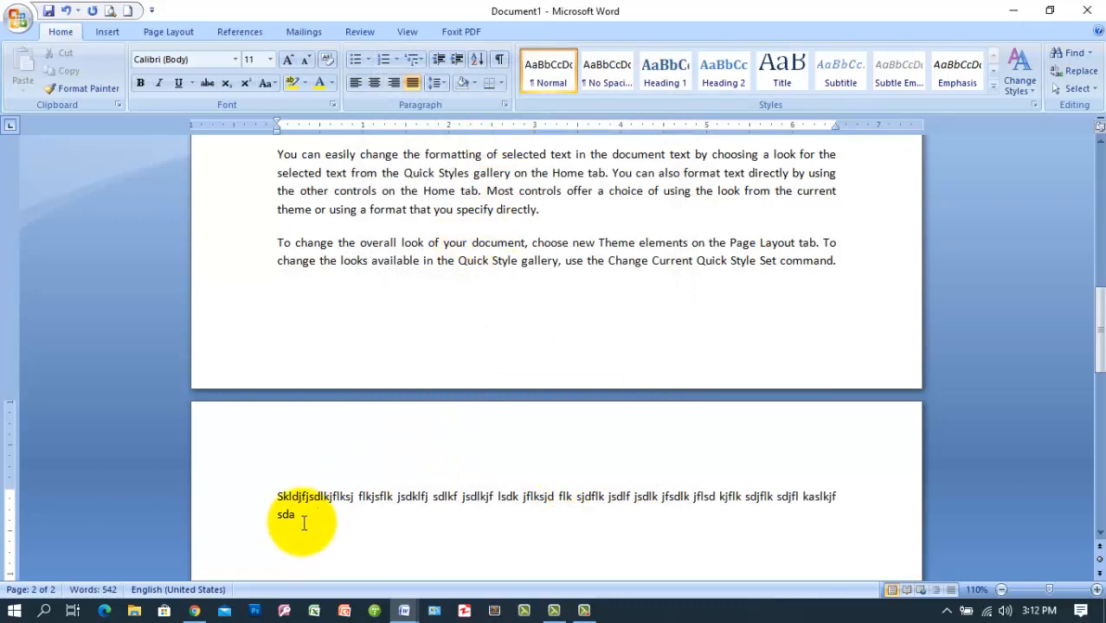
- Disable Widow/Orphan control again for the paragraph that spans the two pages
{"action": "left_click", "coordinate": [505, 105]}
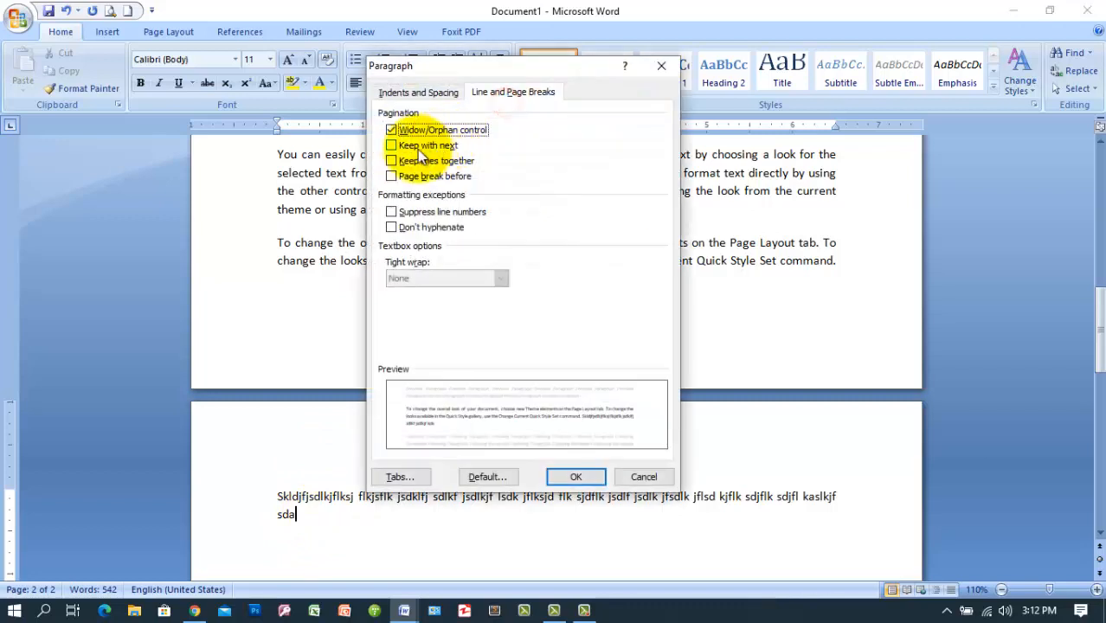
{"action": "left_click", "coordinate": [391, 129]}
{"action": "left_click", "coordinate": [572, 477]}
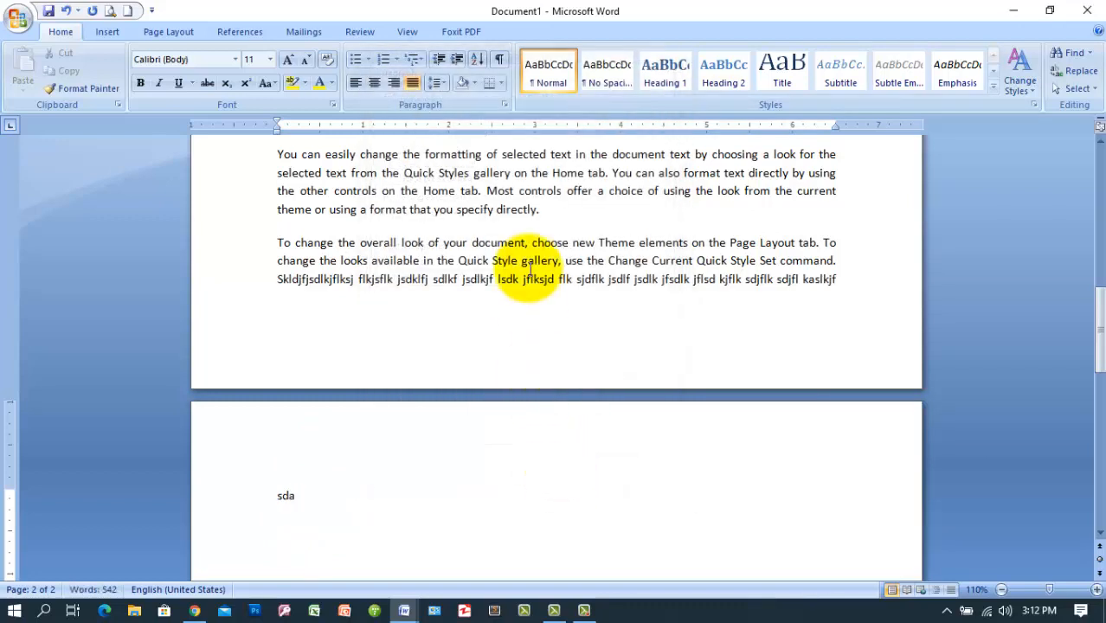
- Re-enable Widow/Orphan control for the paragraph that ends with "sda"
{"action": "left_click", "coordinate": [505, 105]}
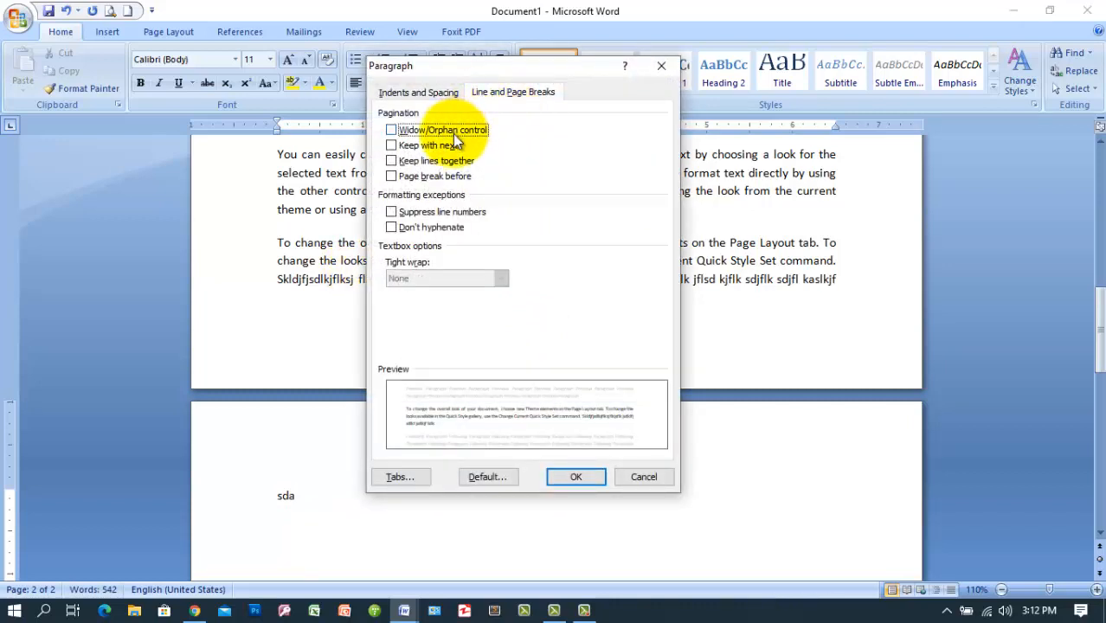
{"action": "left_click", "coordinate": [456, 131]}
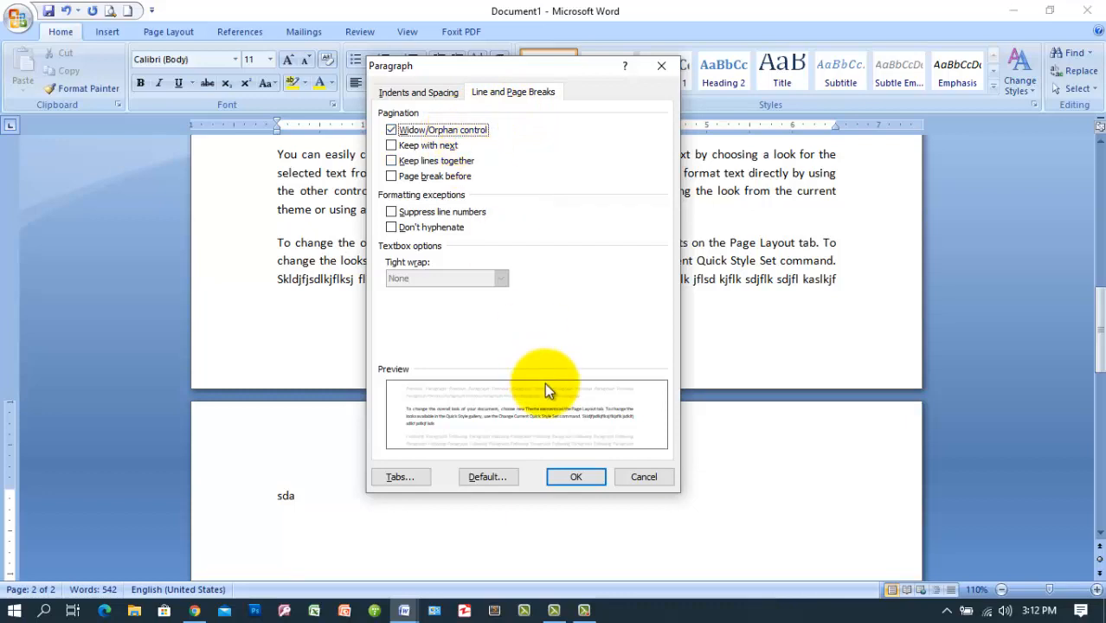
{"action": "left_click", "coordinate": [574, 480]}
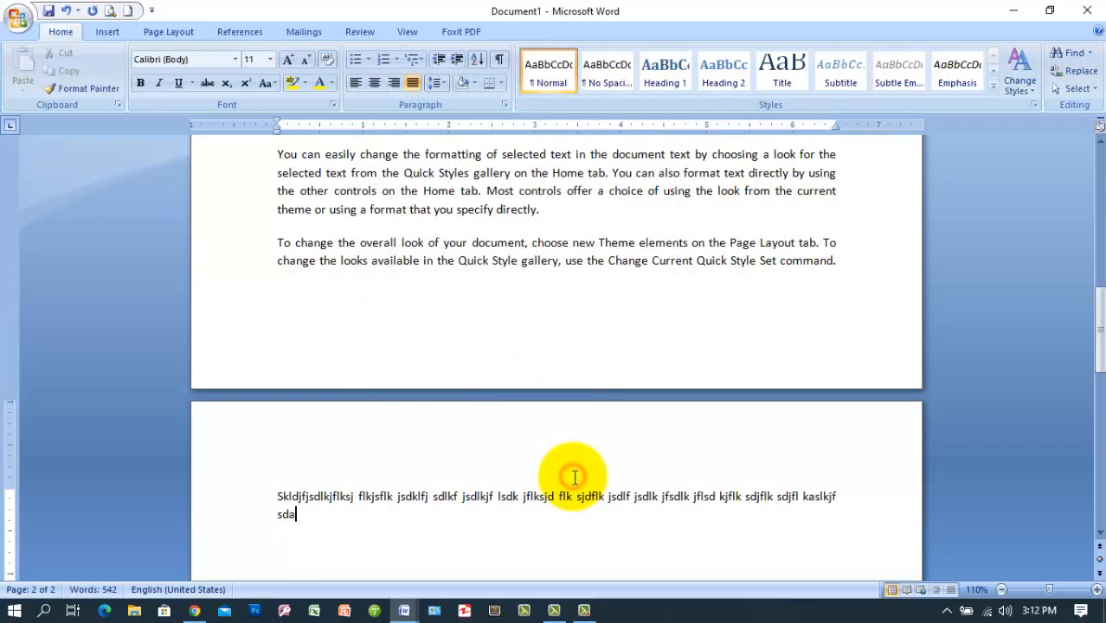
- Turn on Keep with next for the last paragraph
{"action": "left_click", "coordinate": [505, 105]}
{"action": "left_click", "coordinate": [425, 147]}
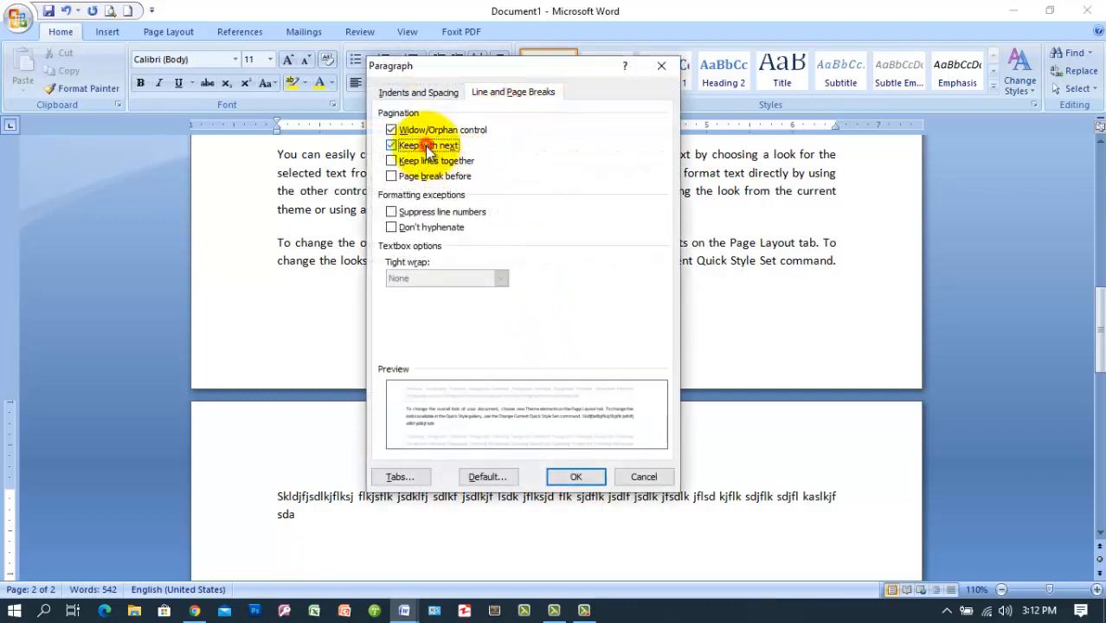
{"action": "left_click", "coordinate": [574, 481]}
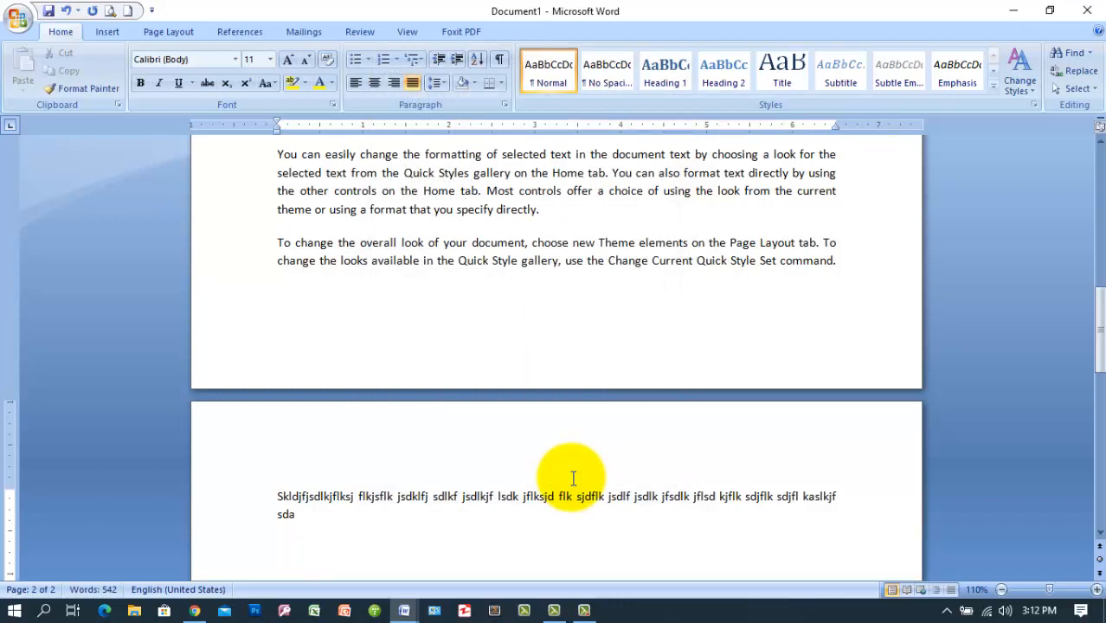
- Turn off both Keep with next and Widow/Orphan control for the last paragraph
{"action": "left_click", "coordinate": [504, 105]}
{"action": "left_click", "coordinate": [392, 145]}
{"action": "left_click", "coordinate": [392, 130]}
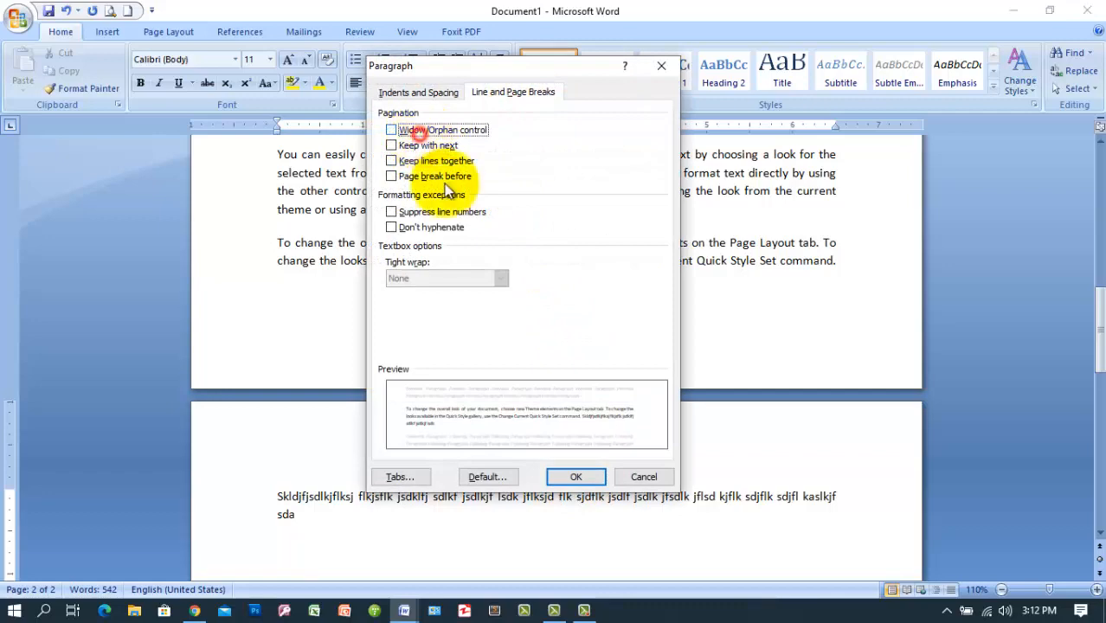
{"action": "left_click", "coordinate": [554, 479]}
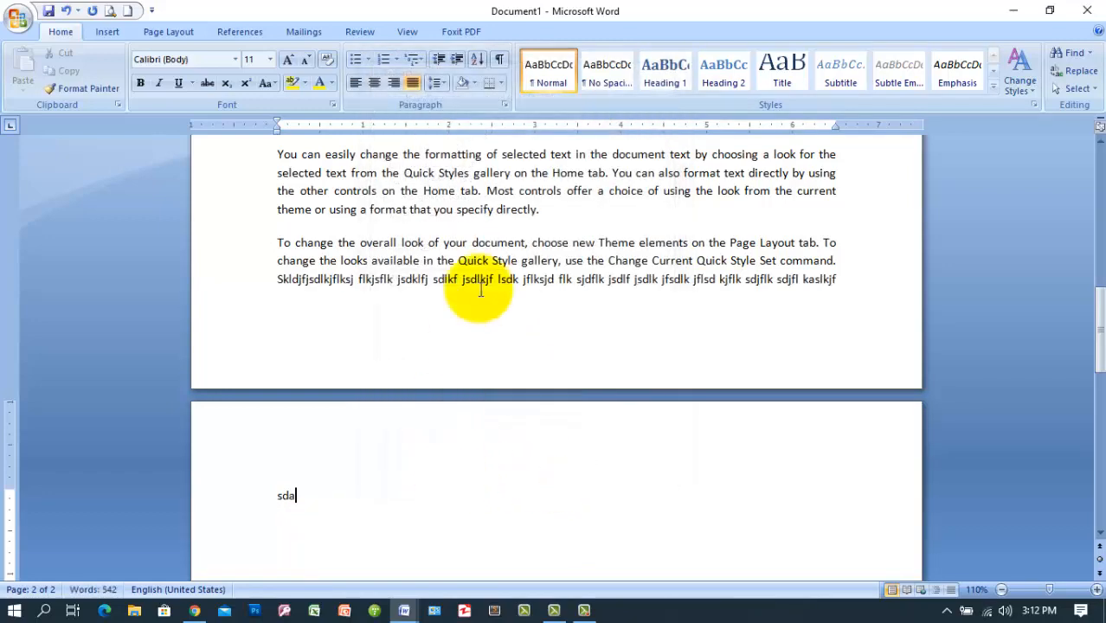
- Turn on both Widow/Orphan control and Keep with next for the last paragraph, which spans the two pages
{"action": "left_click", "coordinate": [505, 106]}
{"action": "left_click", "coordinate": [405, 147]}
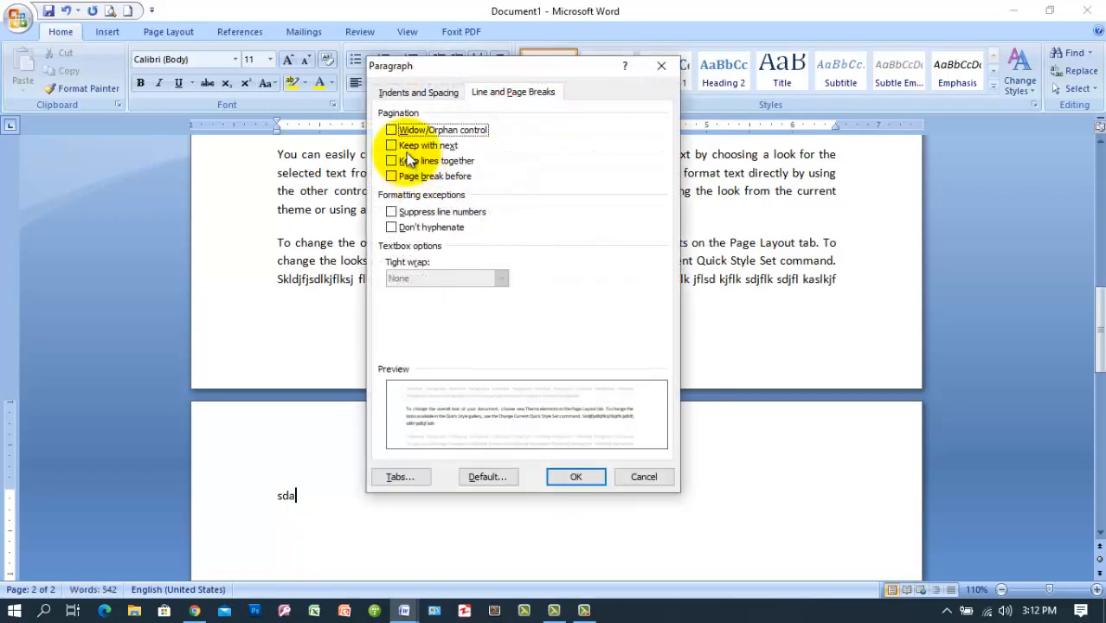
{"action": "left_click", "coordinate": [401, 130]}
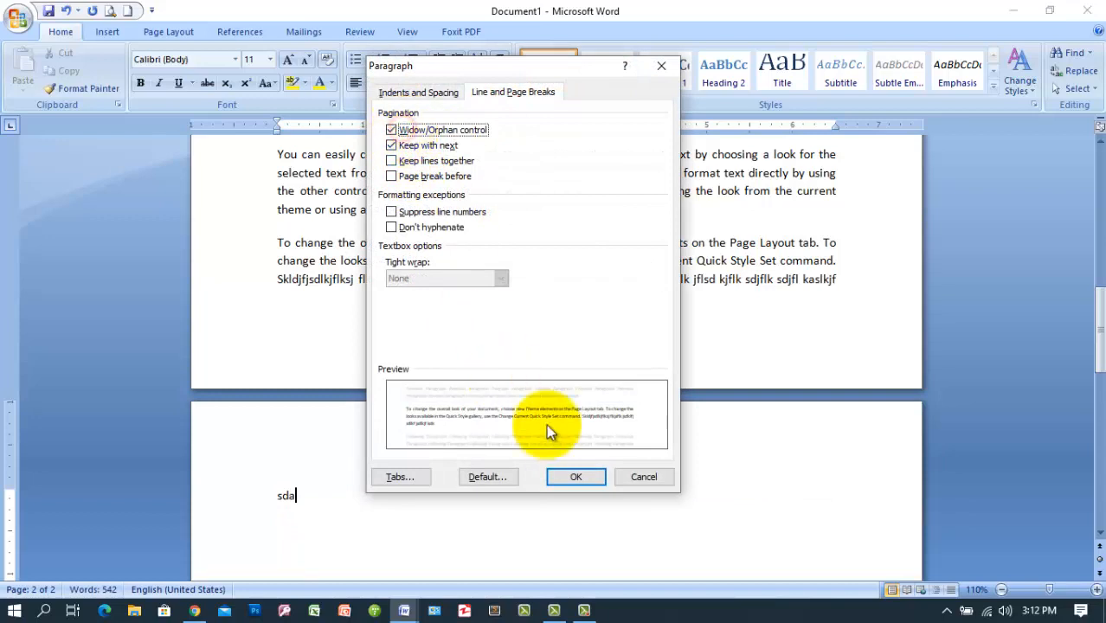
{"action": "left_click", "coordinate": [571, 477]}
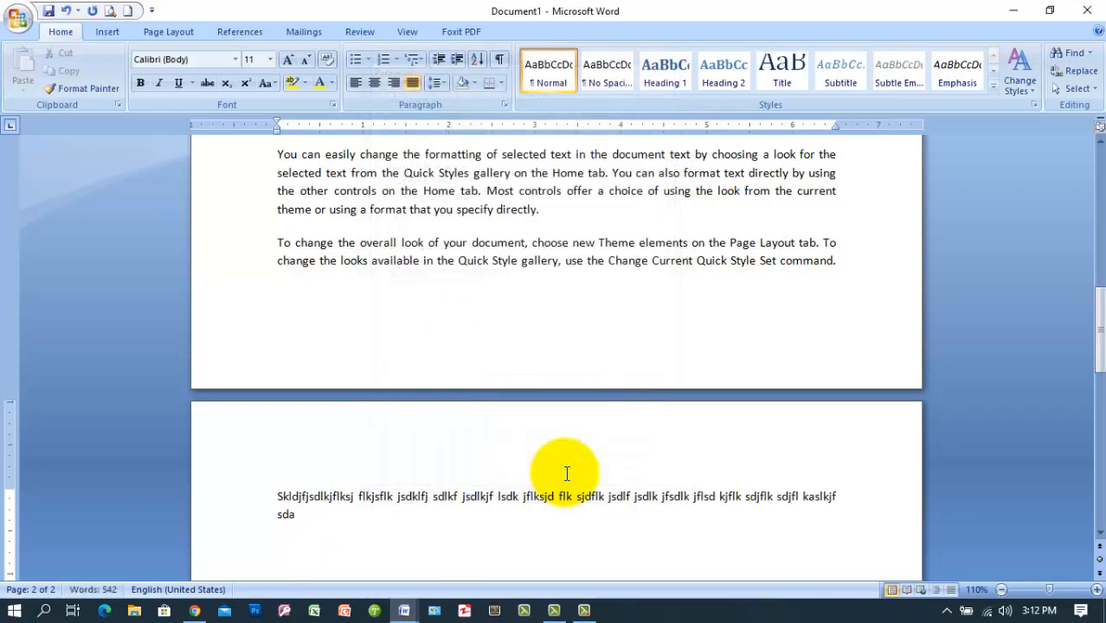
- Turn off only Keep with next for the last paragraph, leaving Widow/Orphan control enabled
{"action": "left_click", "coordinate": [505, 105]}
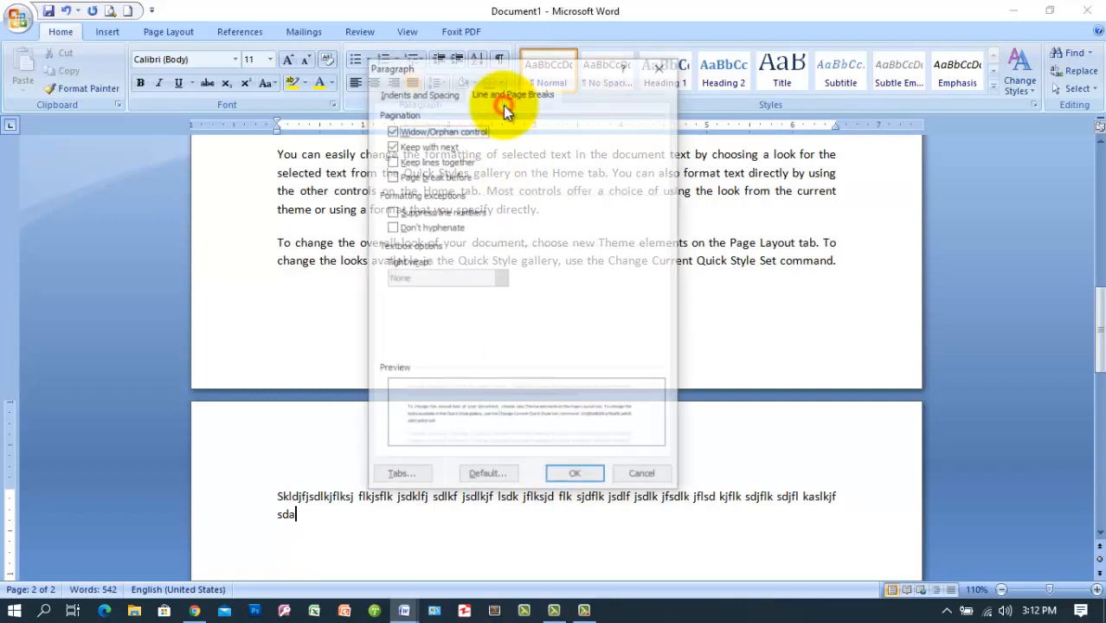
{"action": "left_click", "coordinate": [396, 145]}
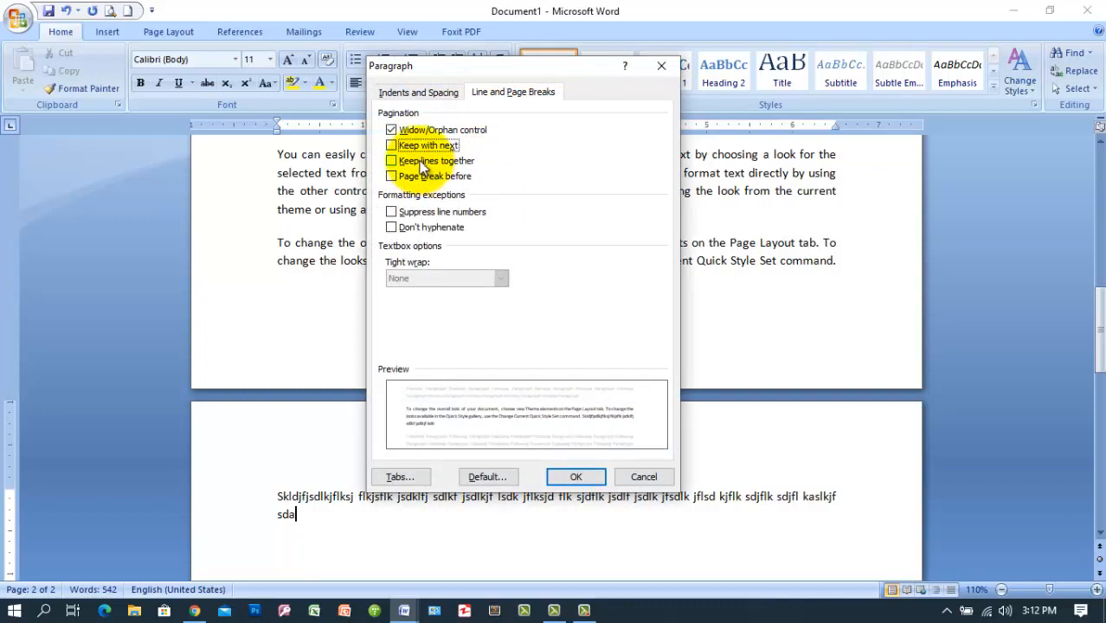
{"action": "left_click", "coordinate": [576, 479]}
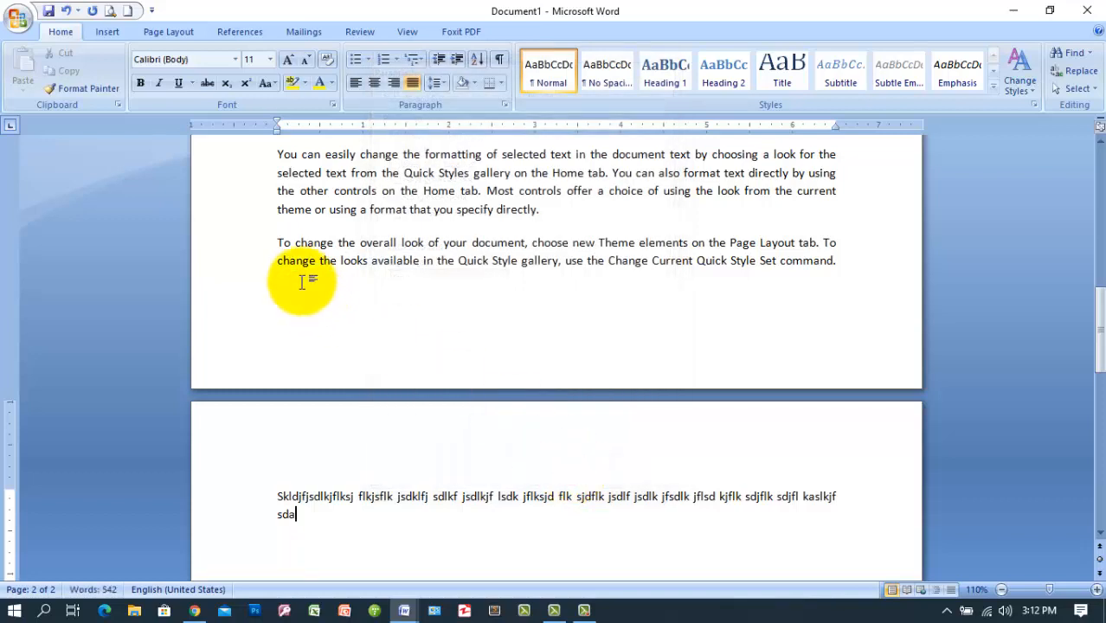
- Turn on Keep lines together for the last paragraph, starting "To change the overall look"
{"action": "left_click", "coordinate": [375, 261]}
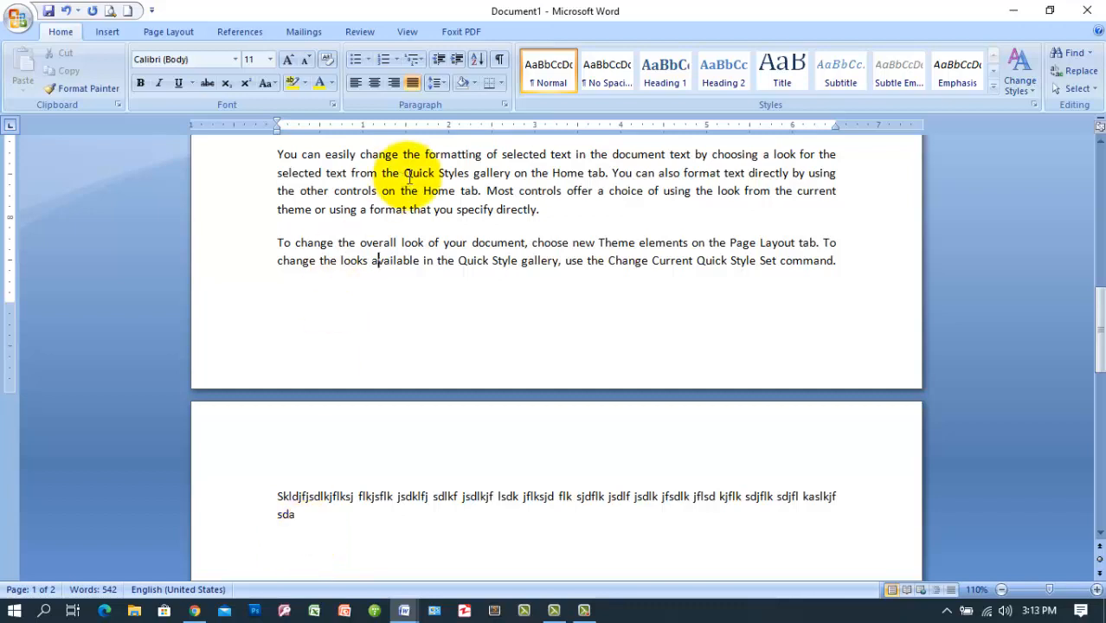
{"action": "left_click", "coordinate": [505, 105]}
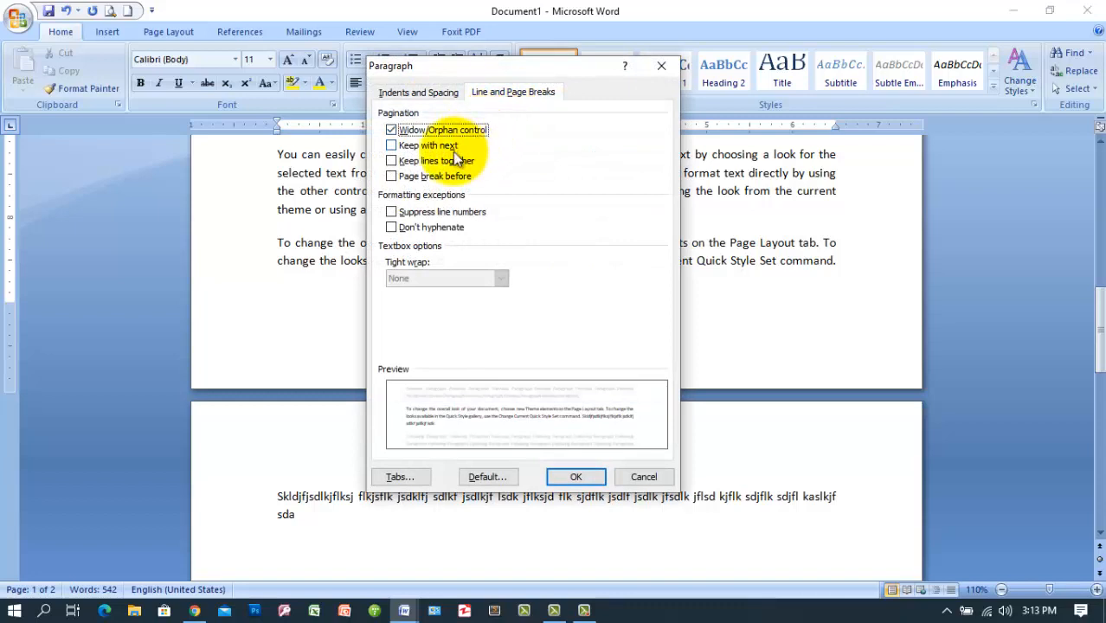
{"action": "left_click", "coordinate": [450, 160]}
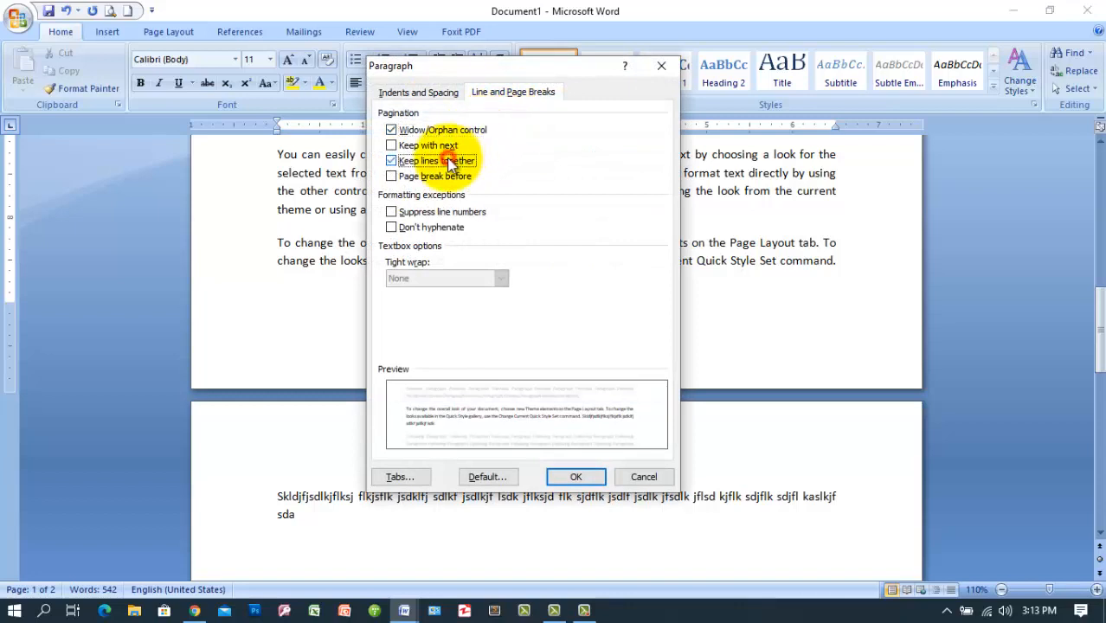
{"action": "left_click", "coordinate": [559, 474]}
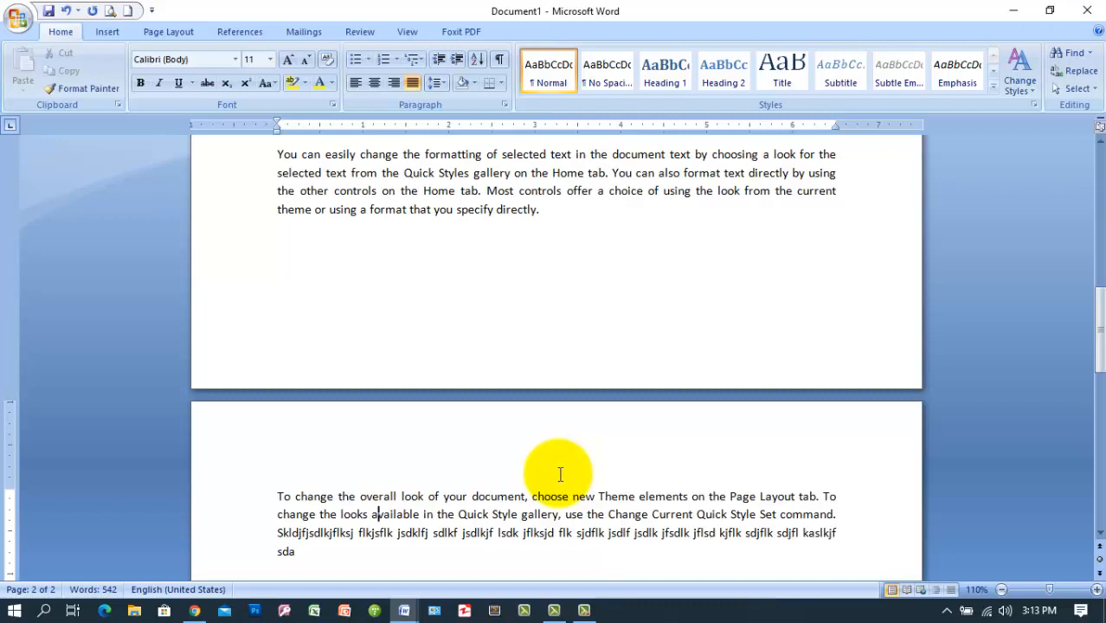
- Turn off Keep lines together for the paragraph starting "To change the overall look"
{"action": "left_click", "coordinate": [504, 105]}
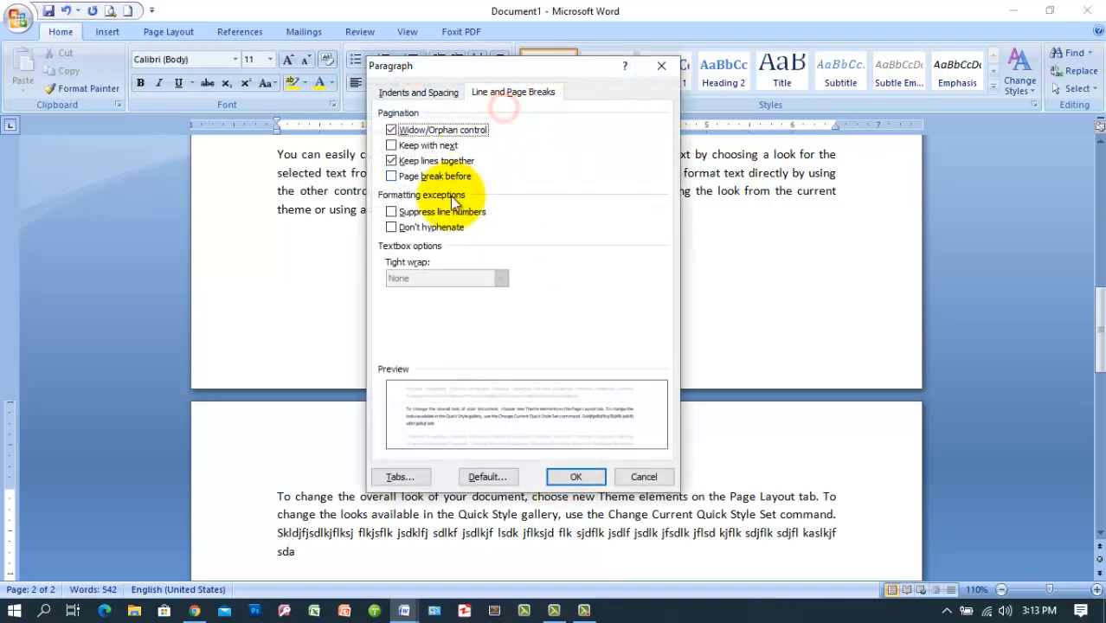
{"action": "left_click", "coordinate": [424, 161]}
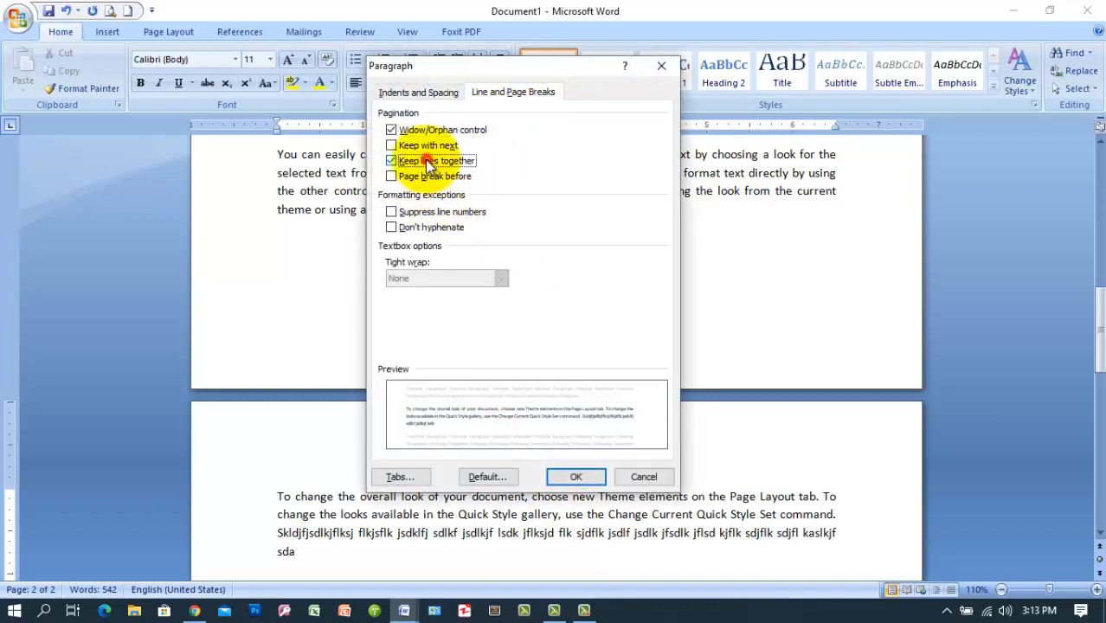
{"action": "left_click", "coordinate": [557, 476]}
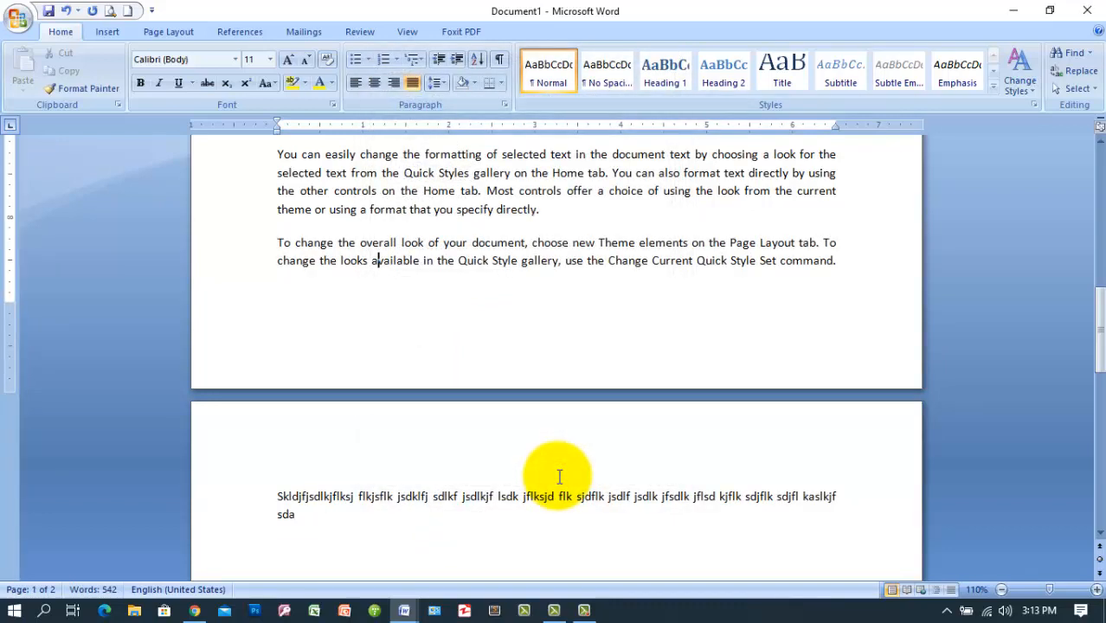
- Turn on Page break before for the second-to-last paragraph, starting "You can easily change the formatting"
{"action": "left_click", "coordinate": [506, 104]}
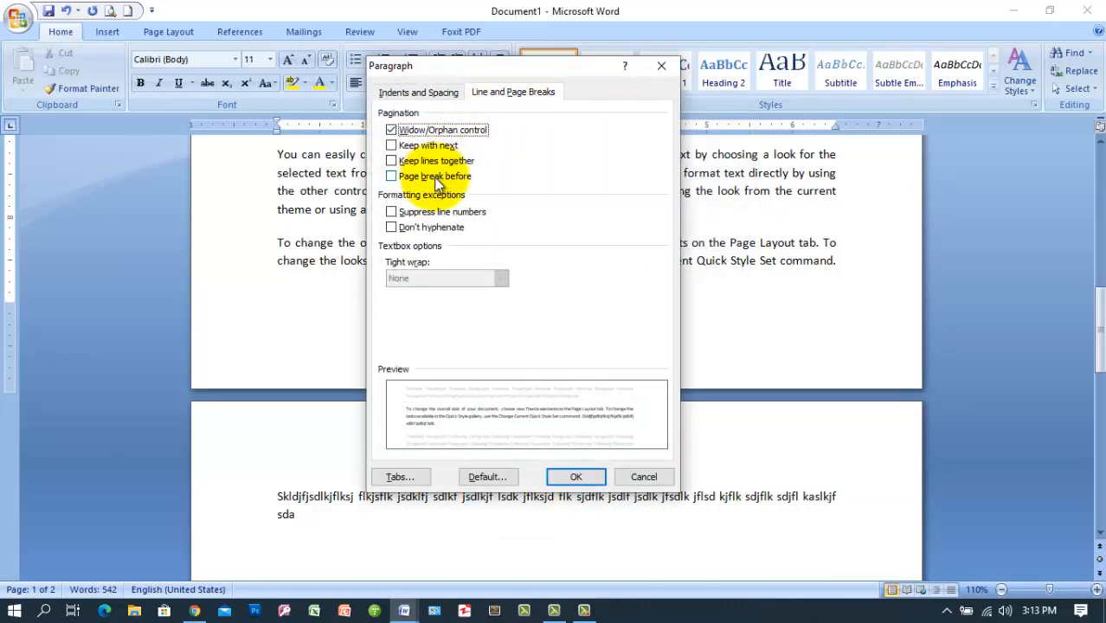
{"action": "left_click", "coordinate": [576, 476]}
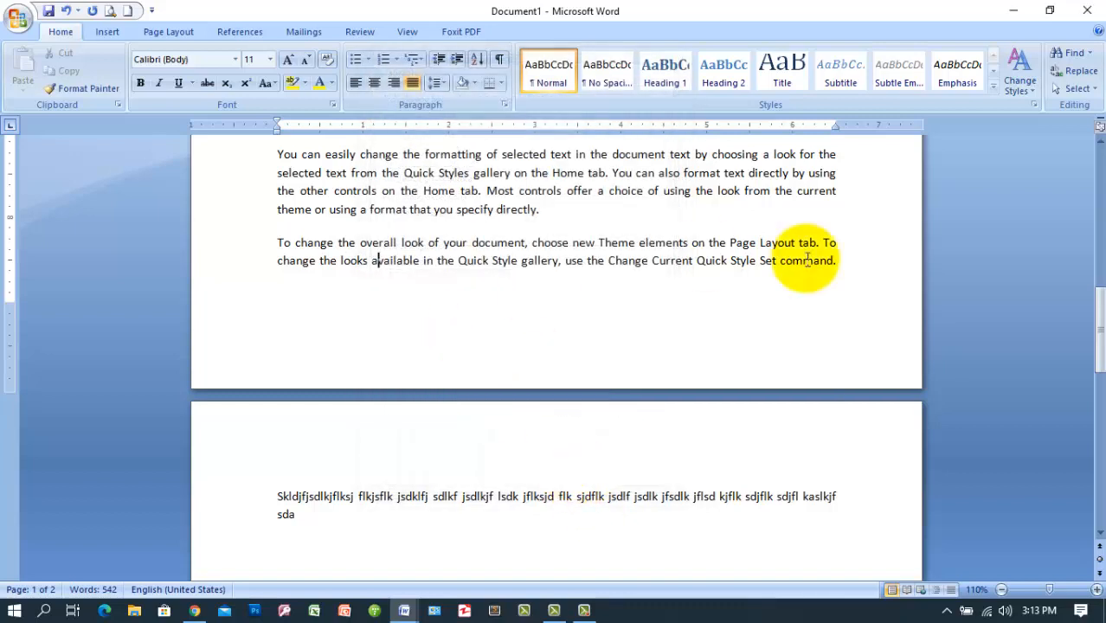
{"action": "left_click_drag", "start_coordinate": [1096, 327], "coordinate": [1094, 303]}
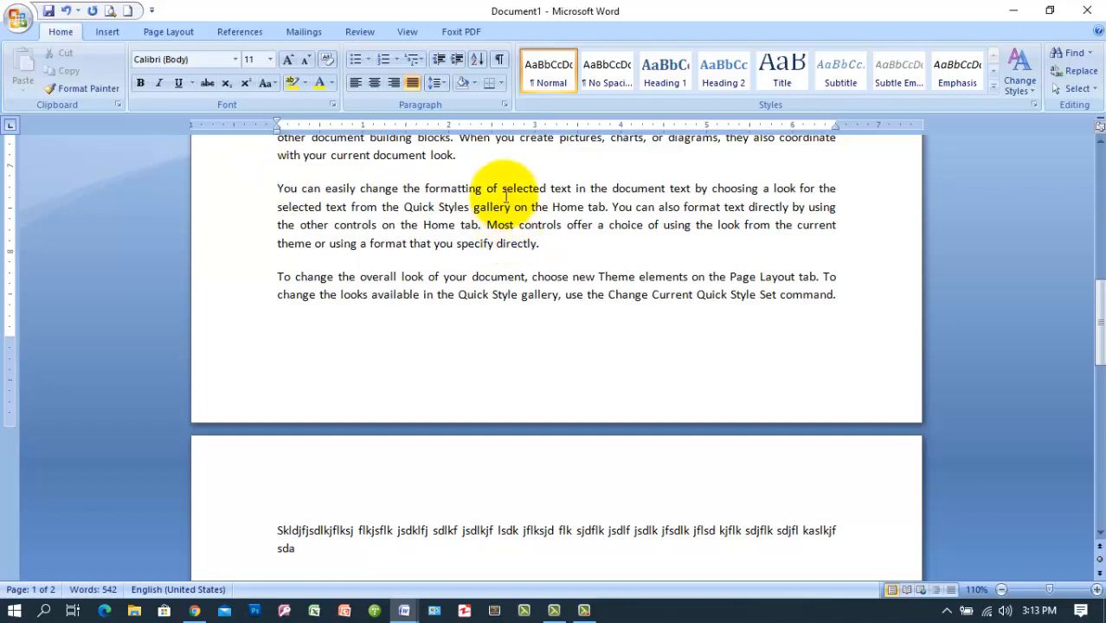
{"action": "left_click", "coordinate": [504, 105]}
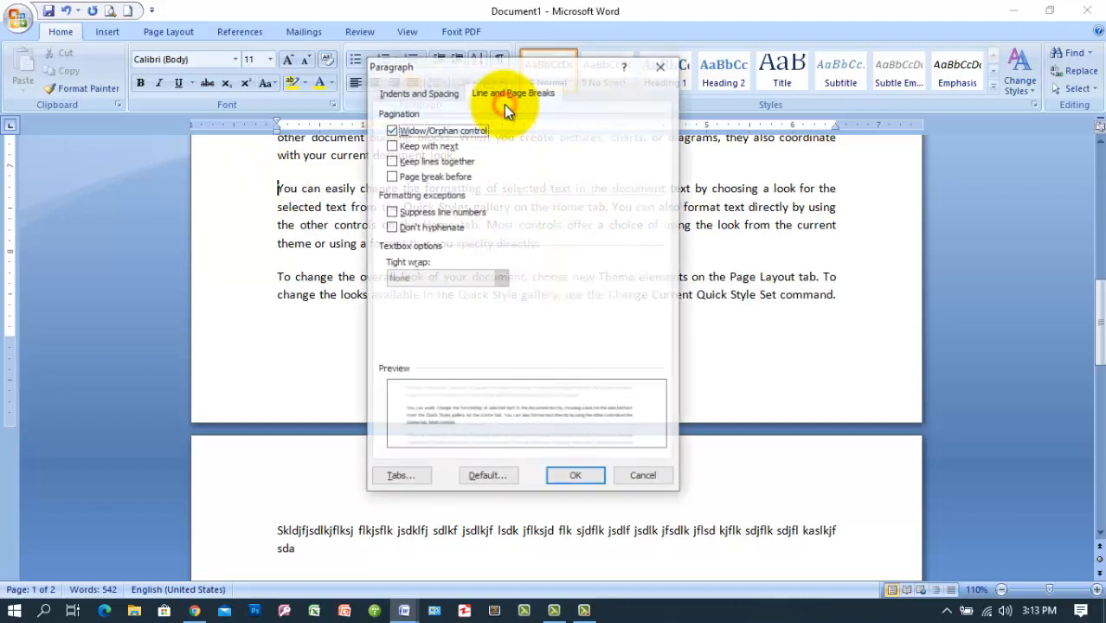
{"action": "left_click", "coordinate": [440, 176]}
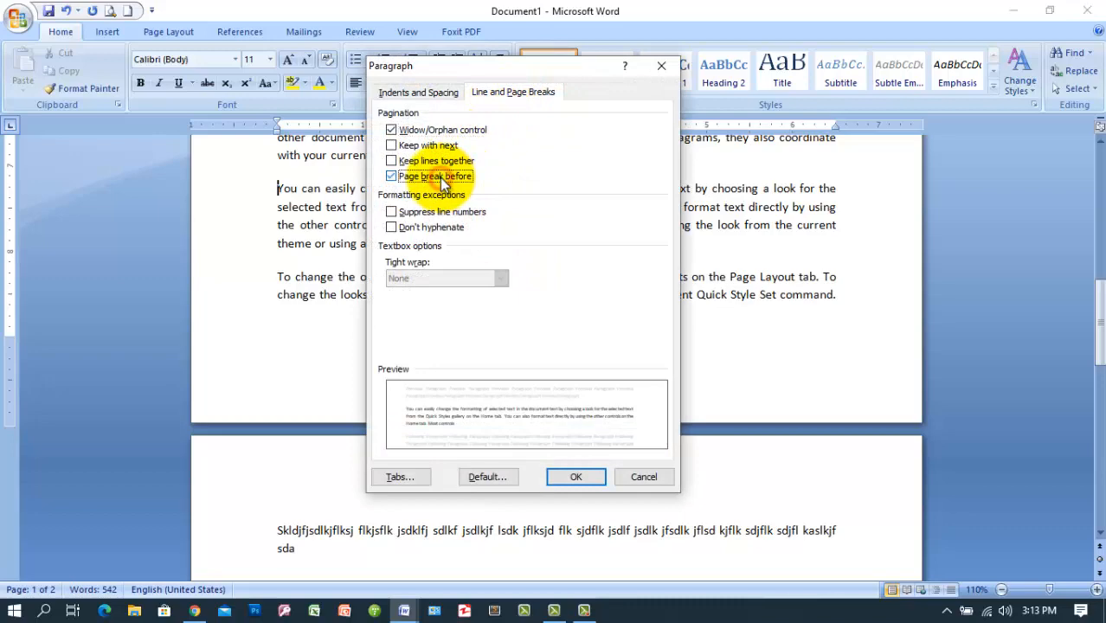
{"action": "left_click", "coordinate": [580, 479]}
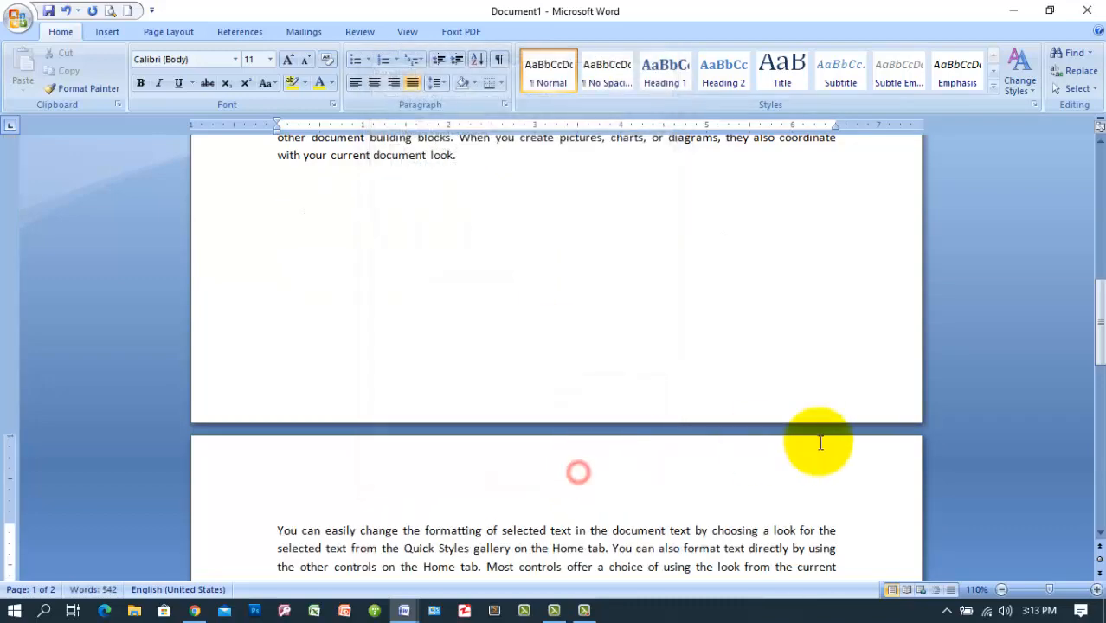
- Turn off Page break before for the paragraph starting "You can easily change the formatting"
{"action": "left_click_drag", "start_coordinate": [1089, 328], "coordinate": [1097, 355]}
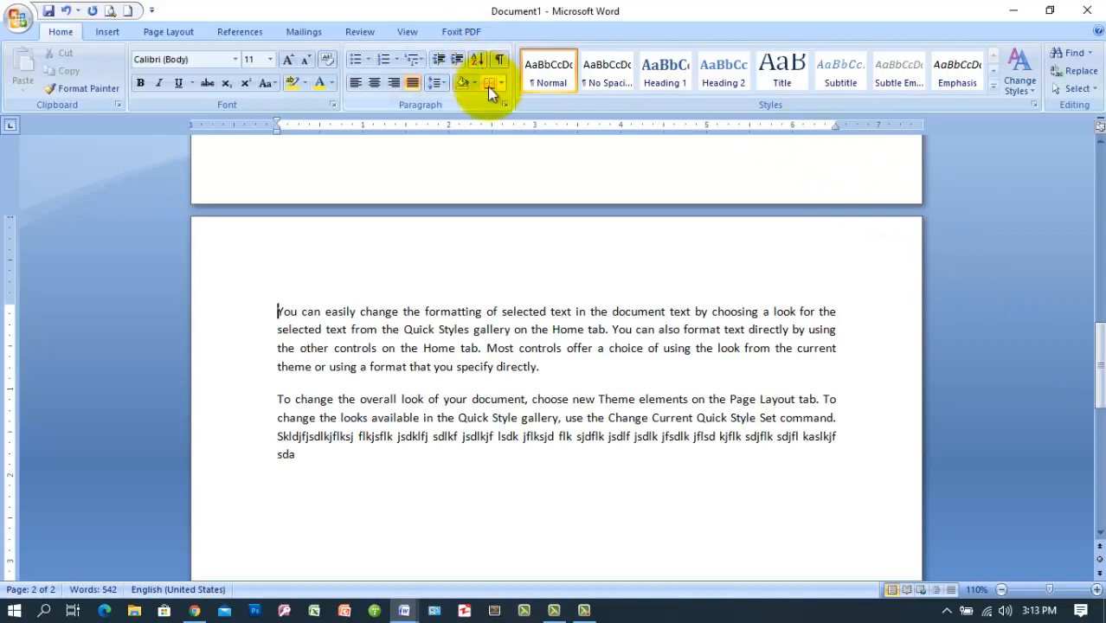
{"action": "left_click", "coordinate": [505, 106]}
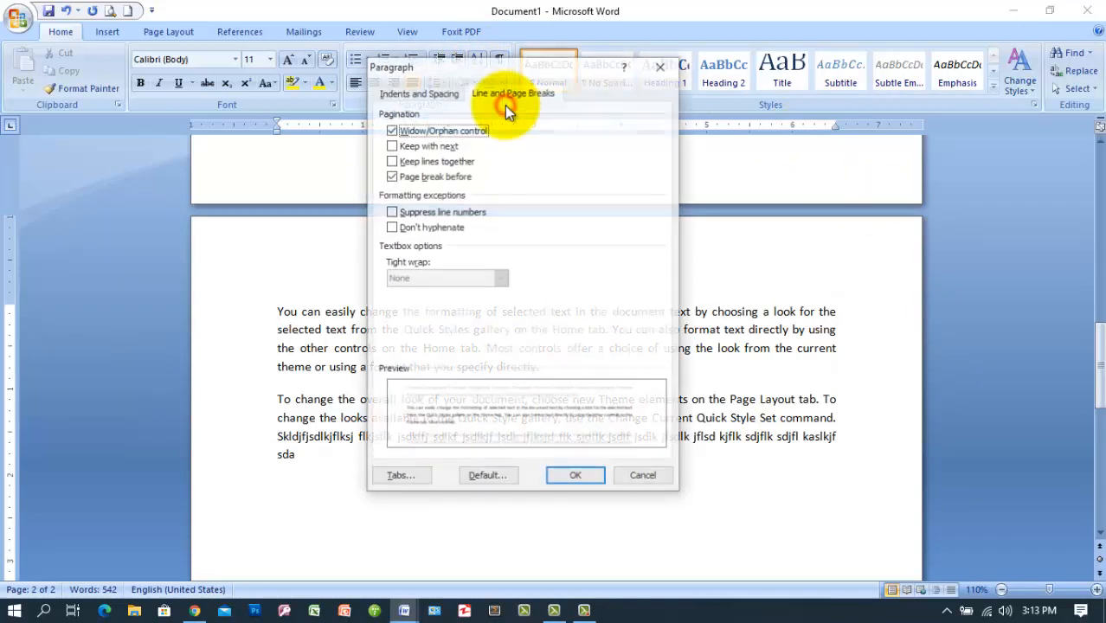
{"action": "left_click", "coordinate": [426, 177]}
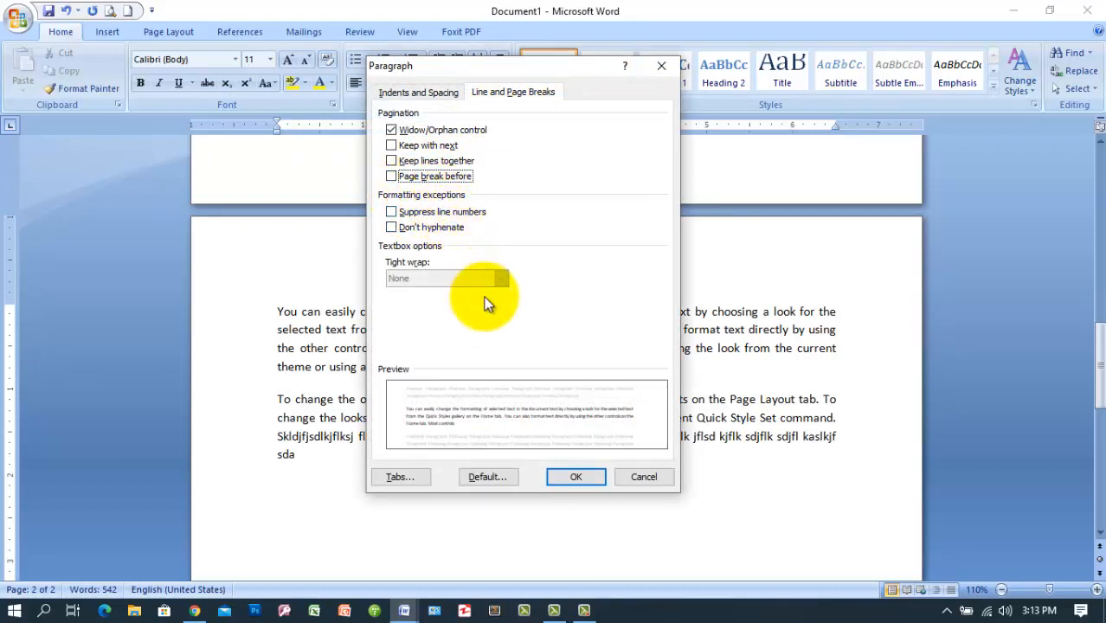
{"action": "left_click", "coordinate": [576, 476]}
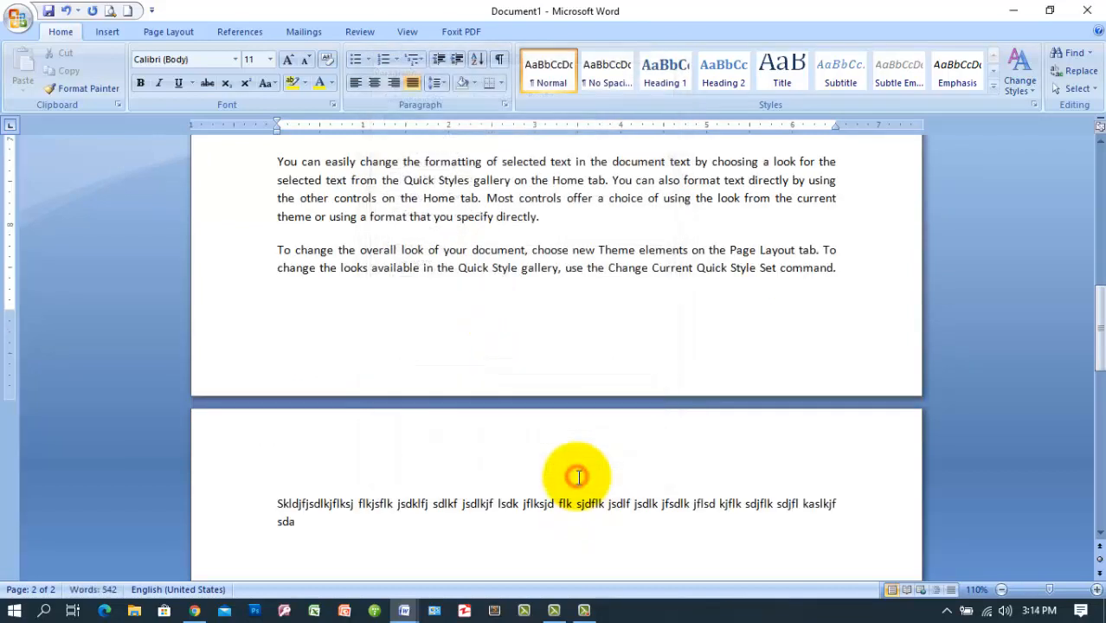
- Delete the two lines of random filler text from "Skldjfjsdlkjflksj" to "sda" at the end of the document
{"action": "left_click_drag", "start_coordinate": [277, 504], "coordinate": [353, 545]}
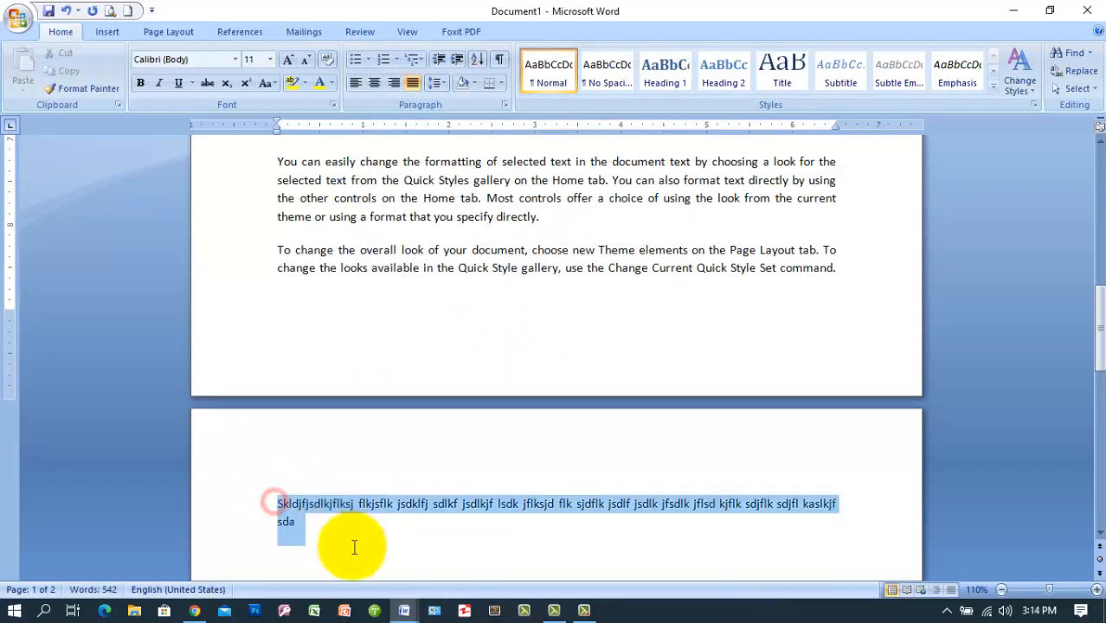
{"action": "key", "text": "BackSpace"}
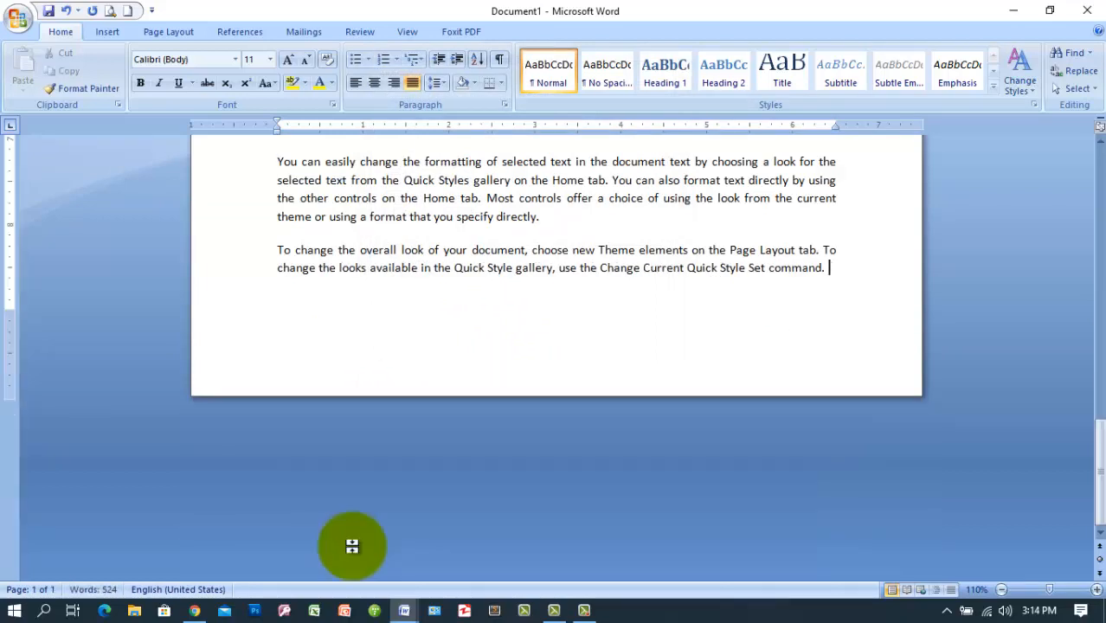
- Apply Continuous line numbers to all the text in the document
{"action": "key", "text": "ctrl+Home"}
{"action": "key", "text": "ctrl+a"}
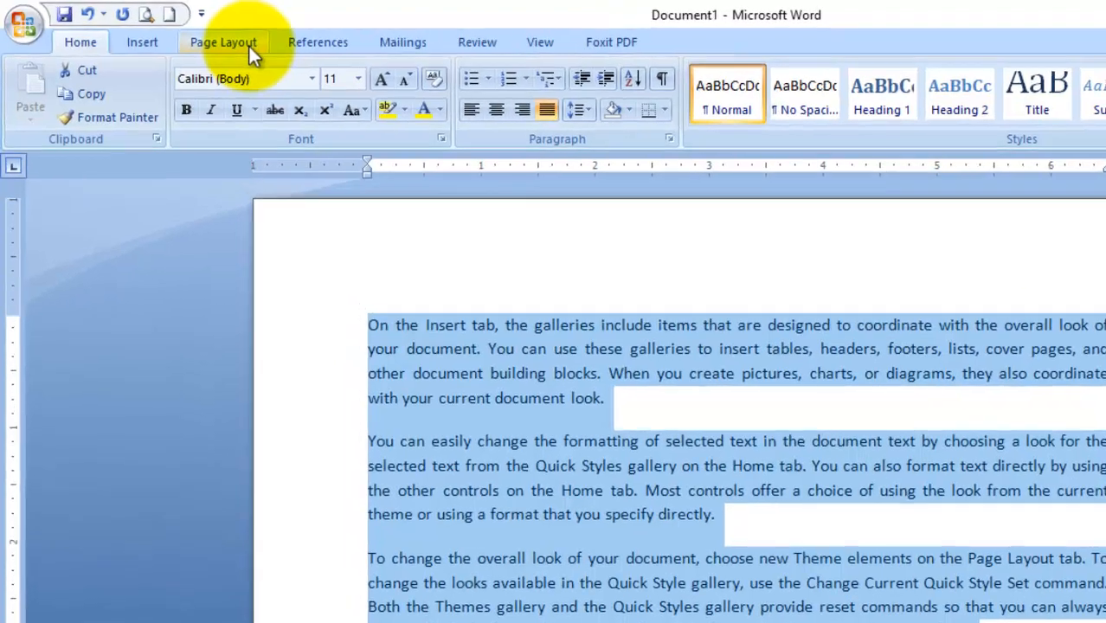
{"action": "left_click", "coordinate": [168, 31]}
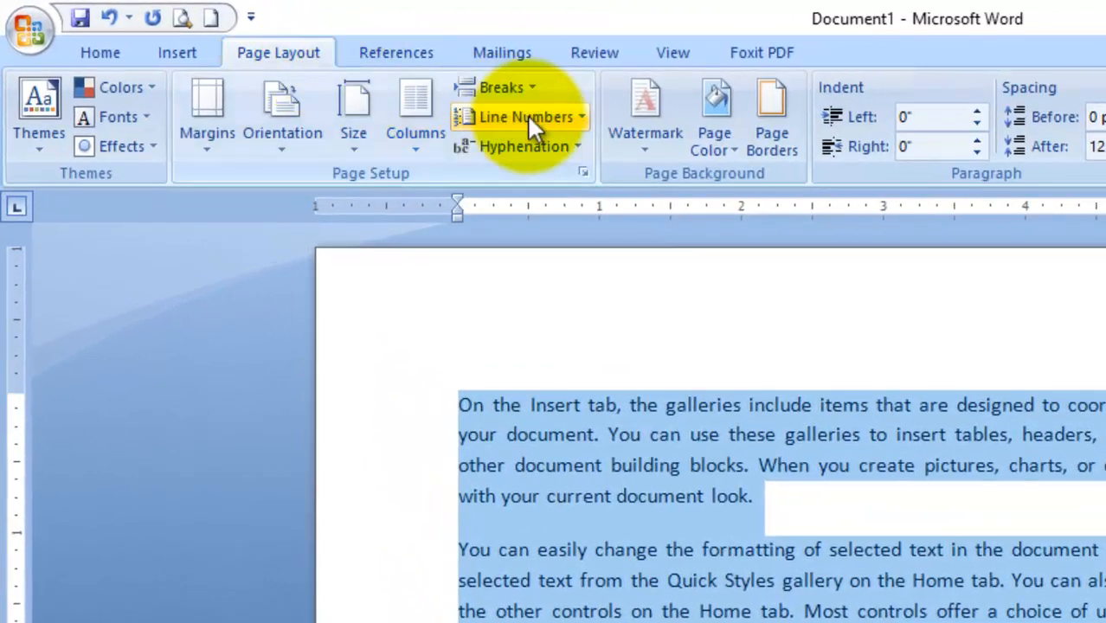
{"action": "left_click", "coordinate": [581, 116]}
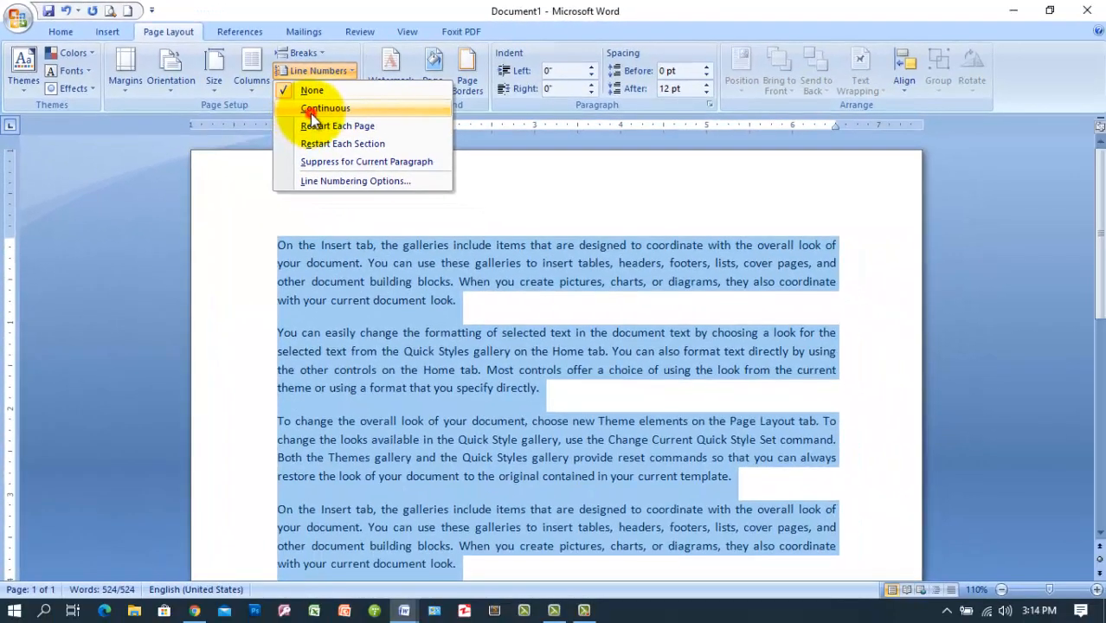
{"action": "left_click", "coordinate": [311, 115]}
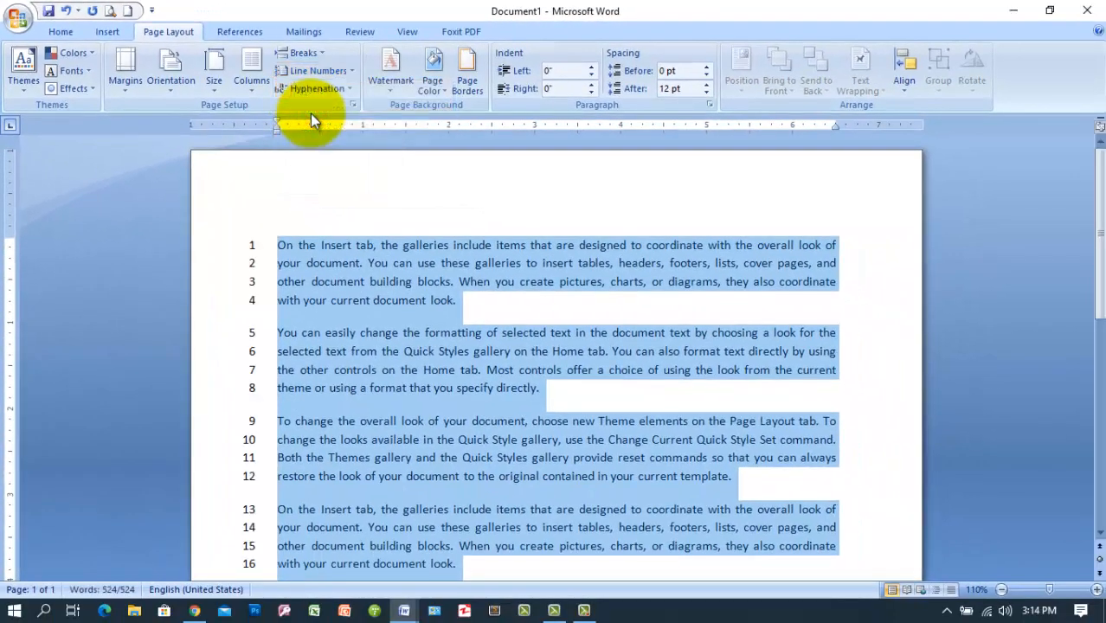
- Clear the full-text selection and examine the line numbering from the start to the end of the document
{"action": "left_click", "coordinate": [726, 283]}
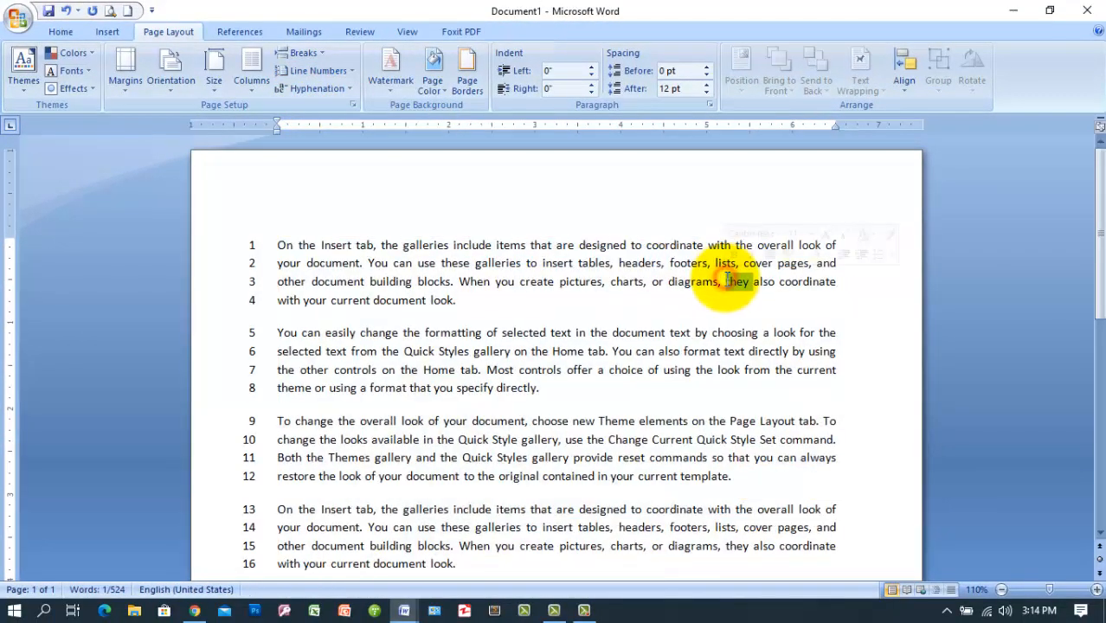
{"action": "scroll", "coordinate": [727, 279], "scroll_direction": "down", "scroll_amount": 8}
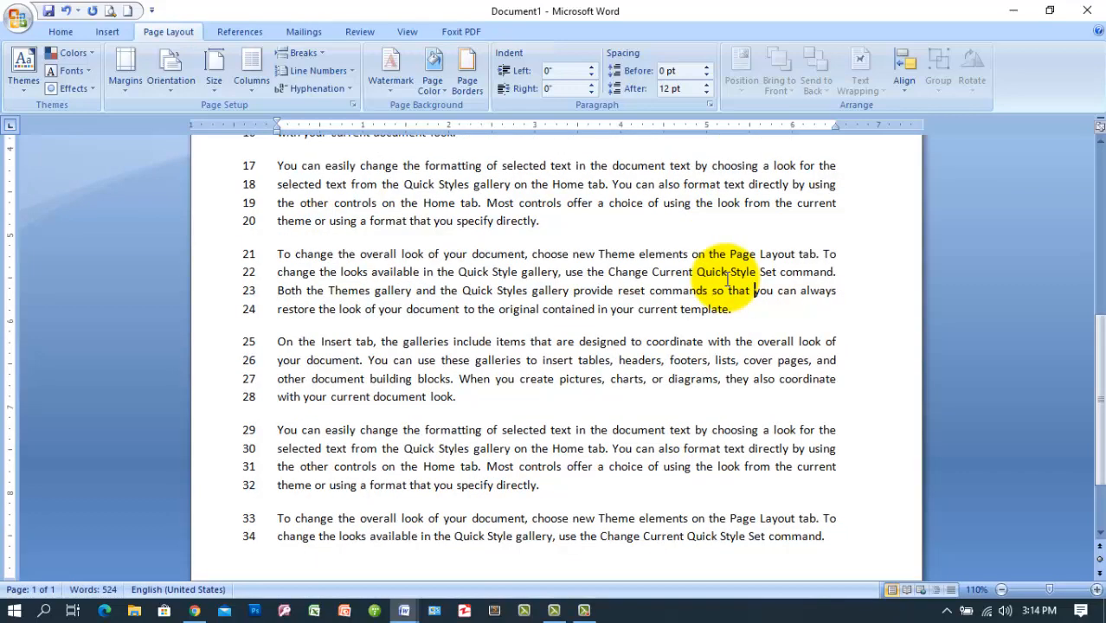
{"action": "key", "text": "ctrl+Up"}
{"action": "key", "text": "Page_Down"}
{"action": "key", "text": "Page_Down"}
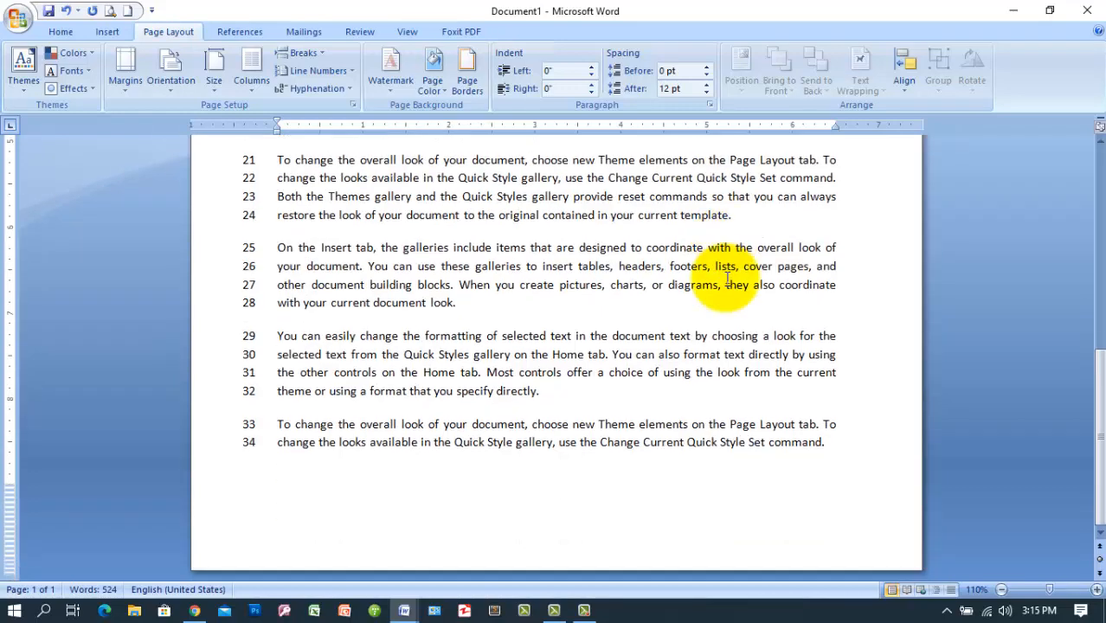
{"action": "key", "text": "Page_Up"}
{"action": "key", "text": "Page_Up"}
{"action": "key", "text": "Page_Down"}
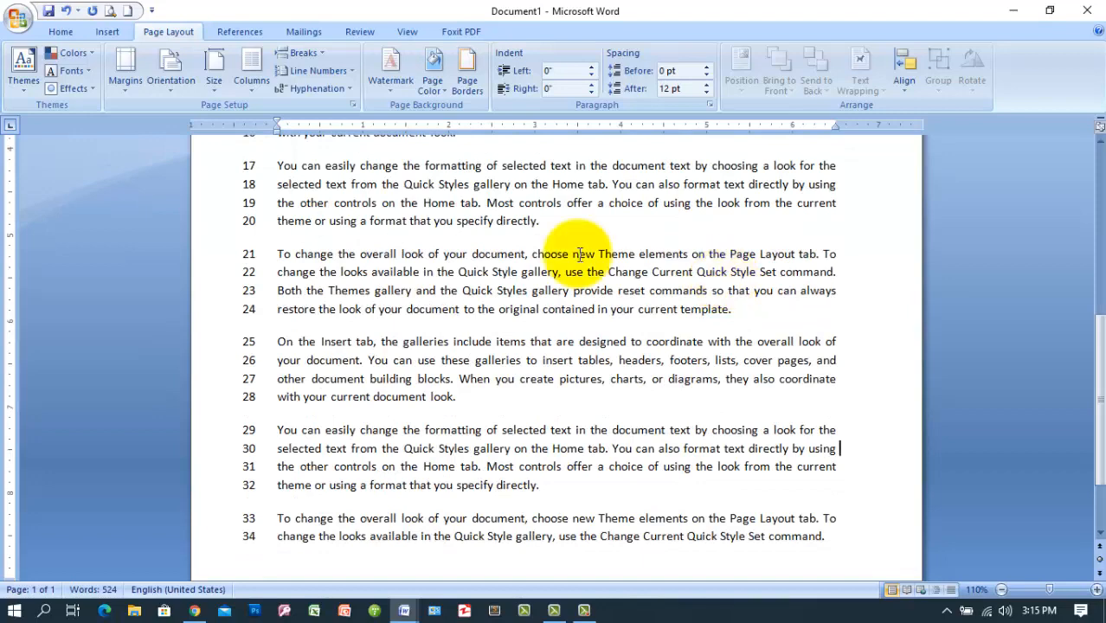
{"action": "left_click", "coordinate": [277, 254]}
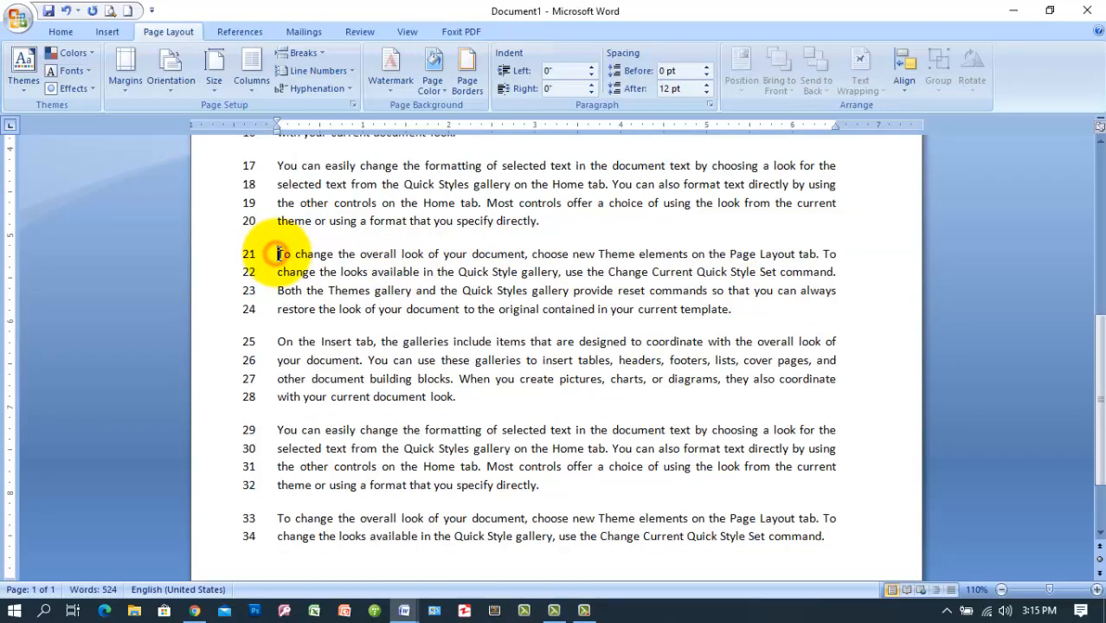
{"action": "key", "text": "shift+Down"}
{"action": "key", "text": "shift+Down"}
{"action": "key", "text": "shift+Down"}
{"action": "key", "text": "shift+Down"}
- Select the "On the Insert tab" paragraph at lines 25 to 28 and turn on Suppress line numbers in its paragraph settings
{"action": "key", "text": "Down"}
{"action": "key", "text": "Down"}
{"action": "key", "text": "Home"}
{"action": "key", "text": "shift+Down"}
{"action": "key", "text": "shift+Down"}
{"action": "key", "text": "shift+Down"}
{"action": "key", "text": "shift+Down"}
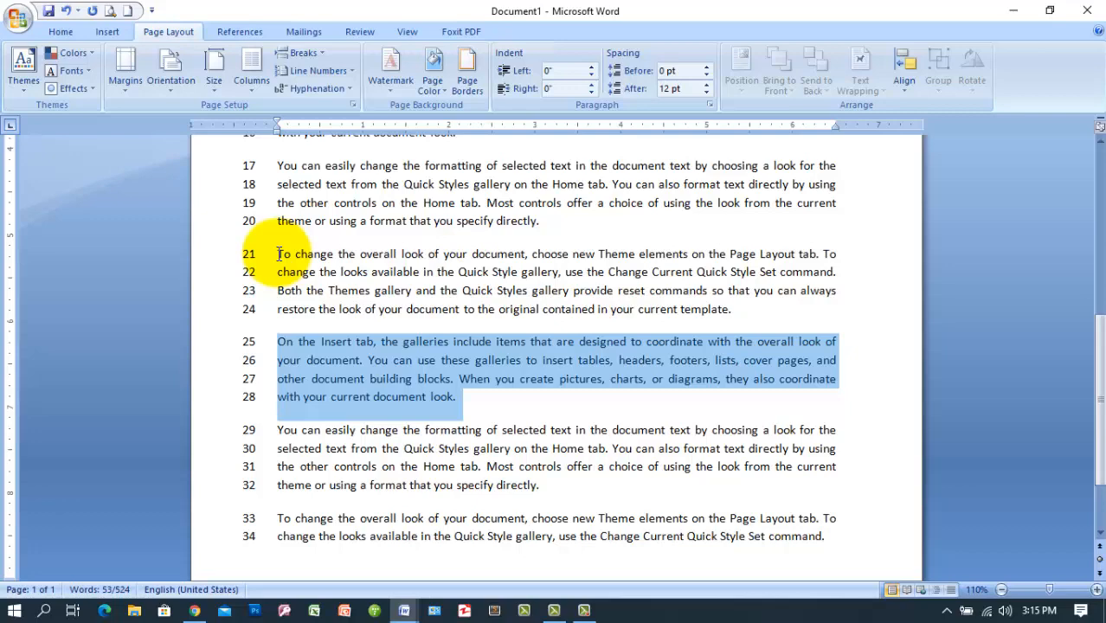
{"action": "left_click", "coordinate": [59, 31]}
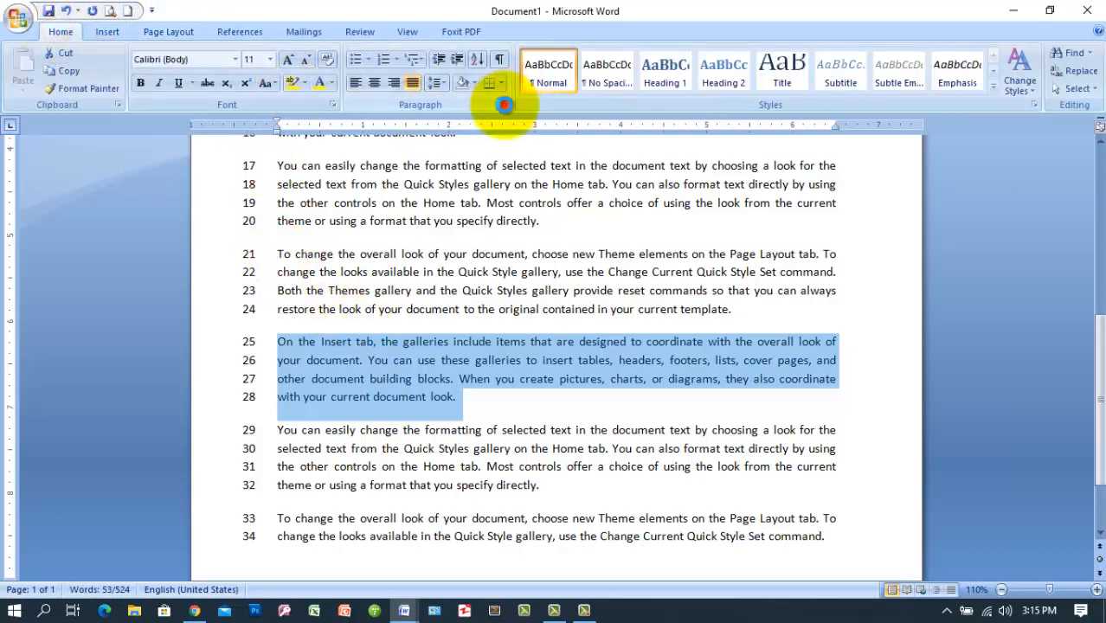
{"action": "left_click", "coordinate": [503, 105]}
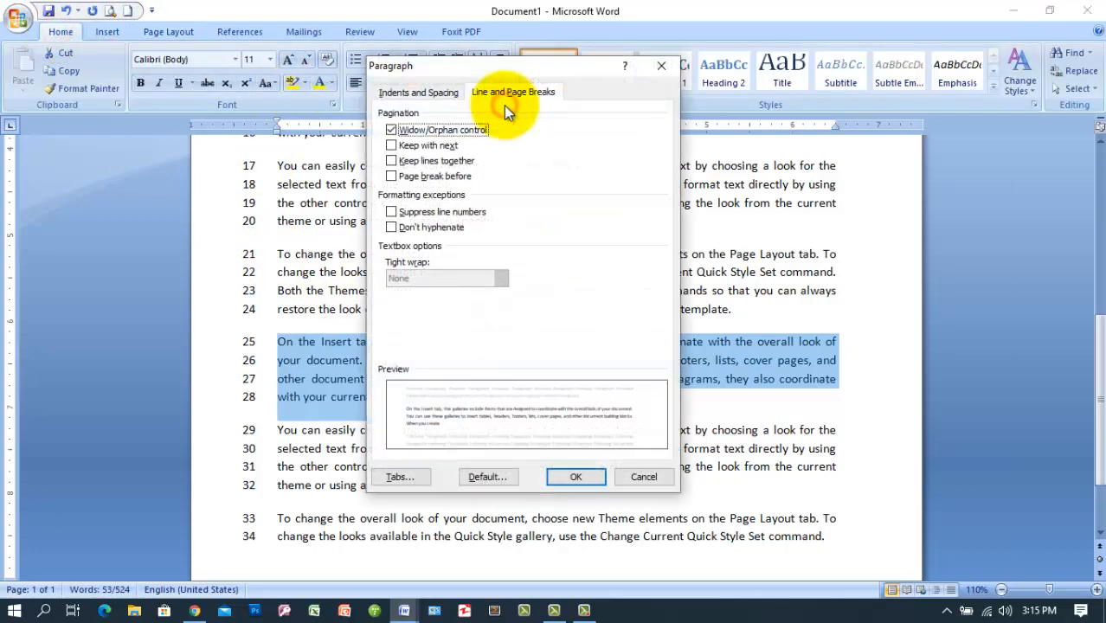
{"action": "left_click", "coordinate": [431, 214]}
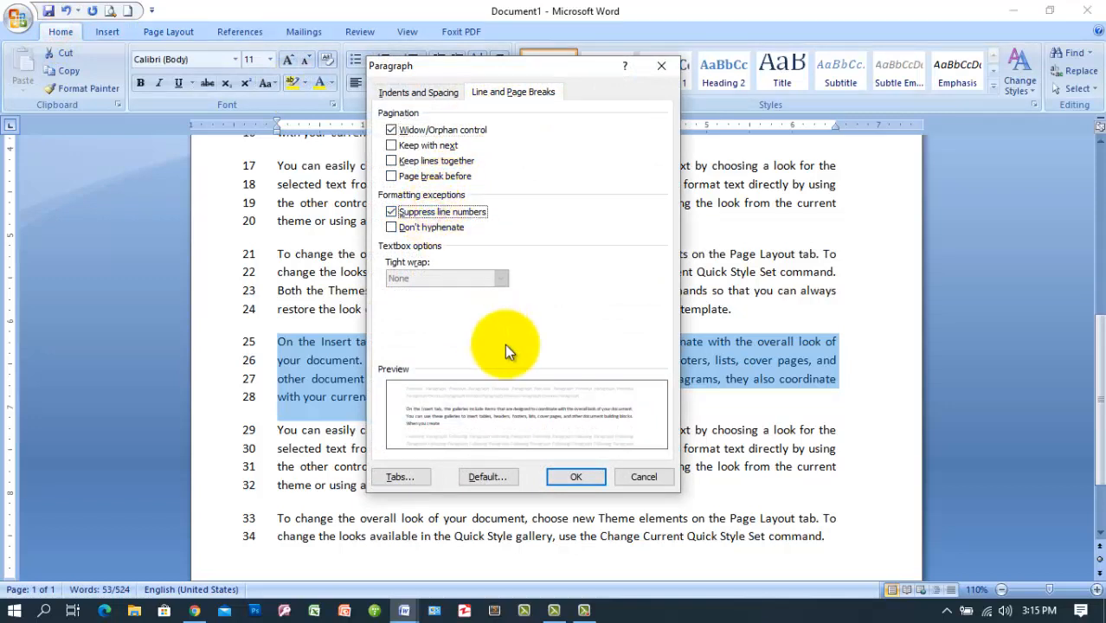
{"action": "left_click", "coordinate": [575, 477]}
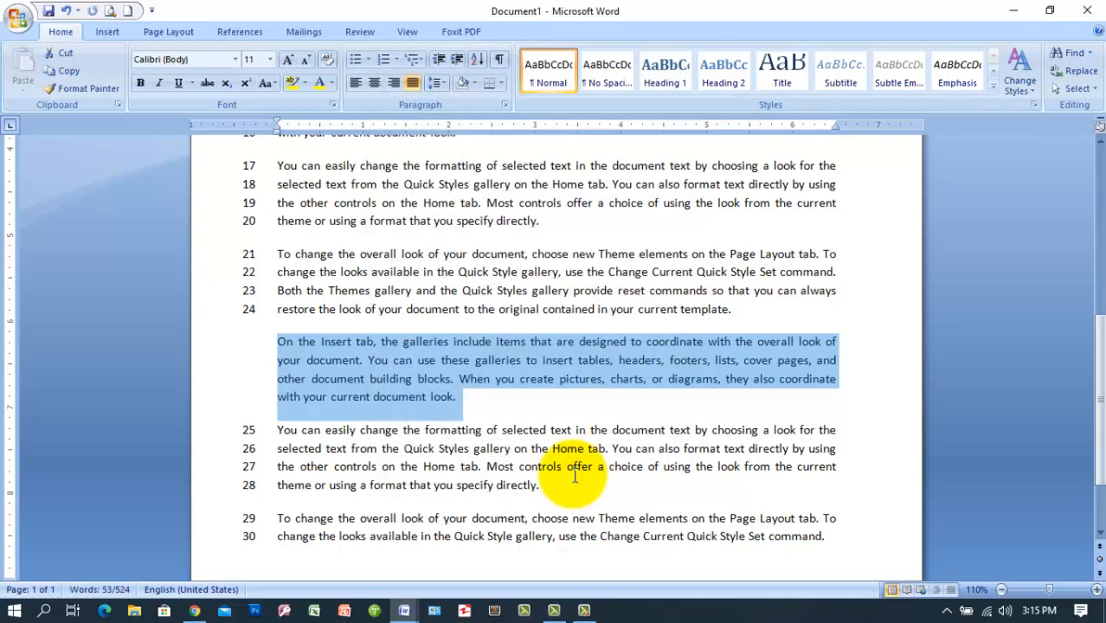
- Turn off Suppress line numbers in the paragraph settings of the selected "On the Insert tab" paragraph
{"action": "left_click", "coordinate": [505, 105]}
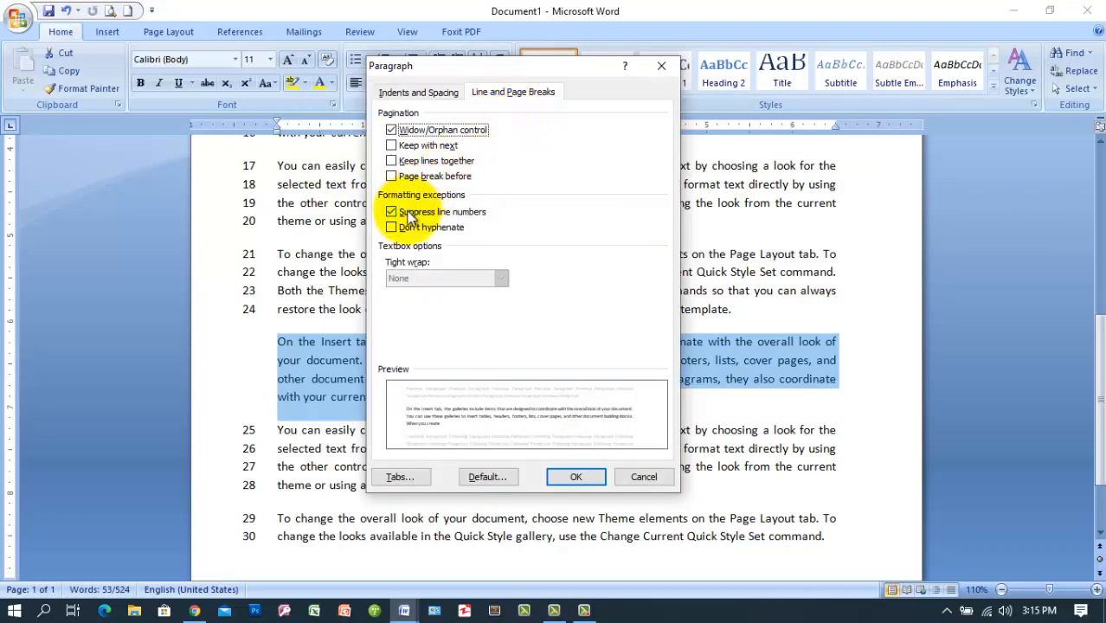
{"action": "left_click", "coordinate": [407, 213]}
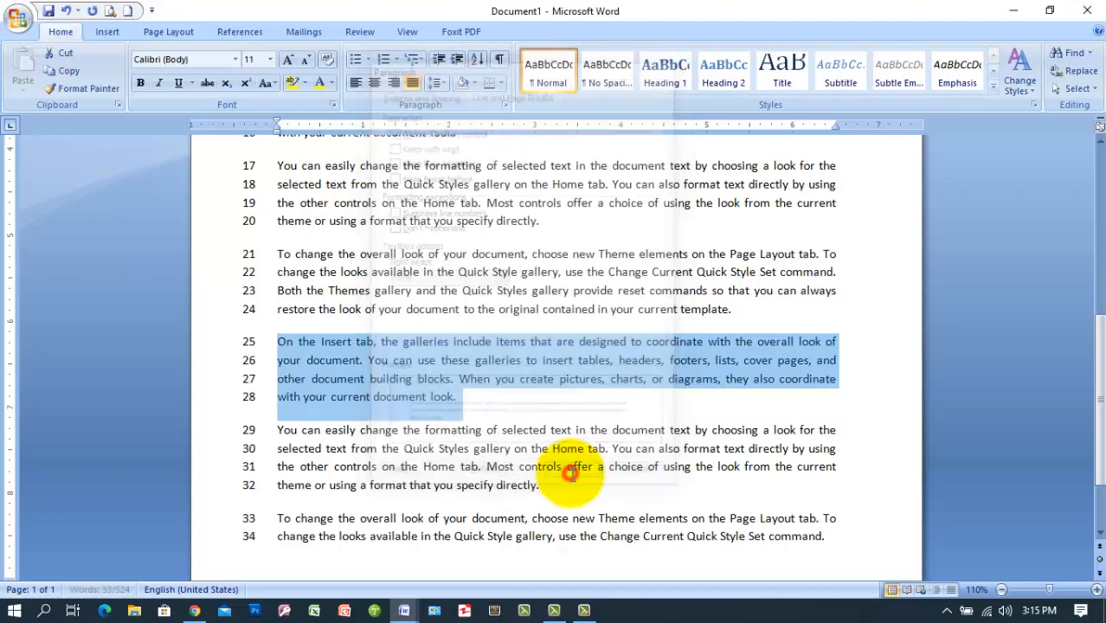
{"action": "left_click", "coordinate": [575, 477]}
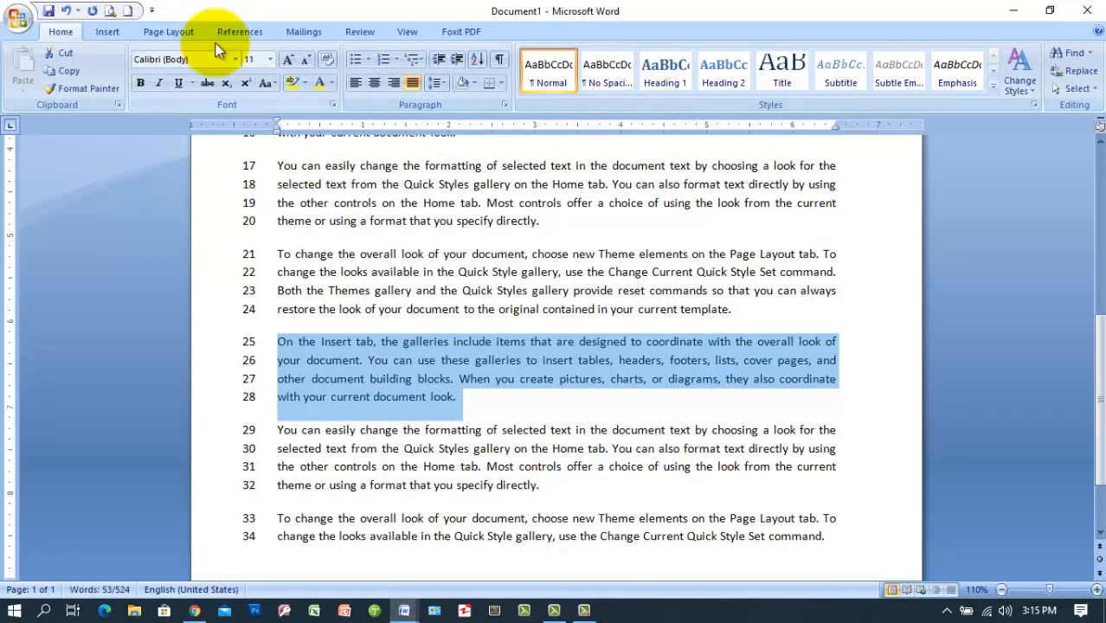
- Turn Suppress for Current Paragraph on and off again in the line numbering settings for the selected paragraph
{"action": "left_click", "coordinate": [190, 36]}
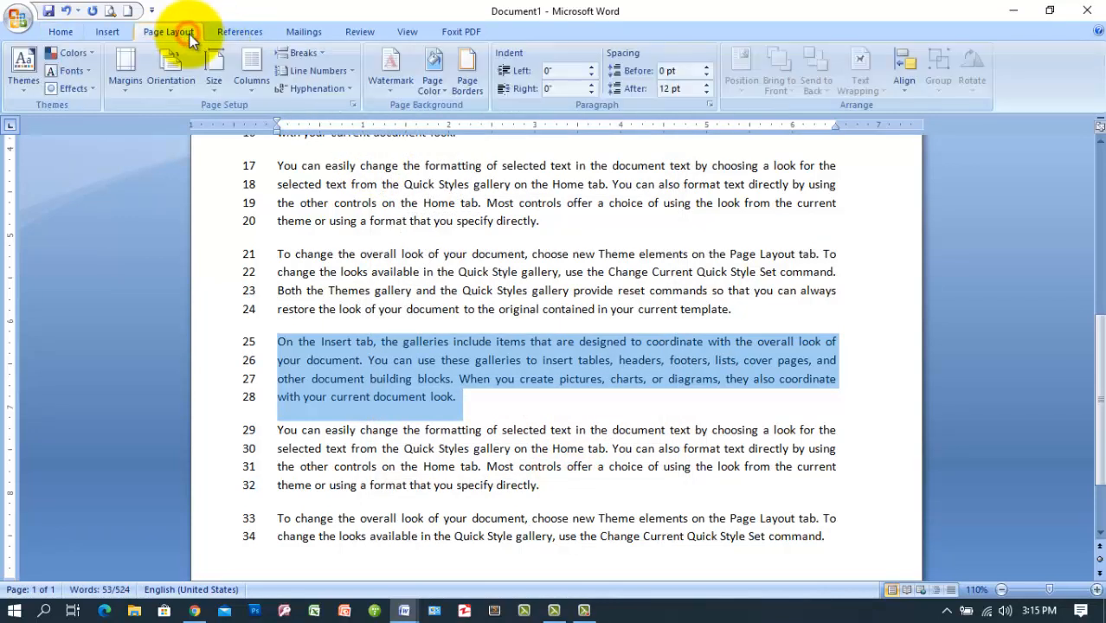
{"action": "left_click", "coordinate": [354, 72]}
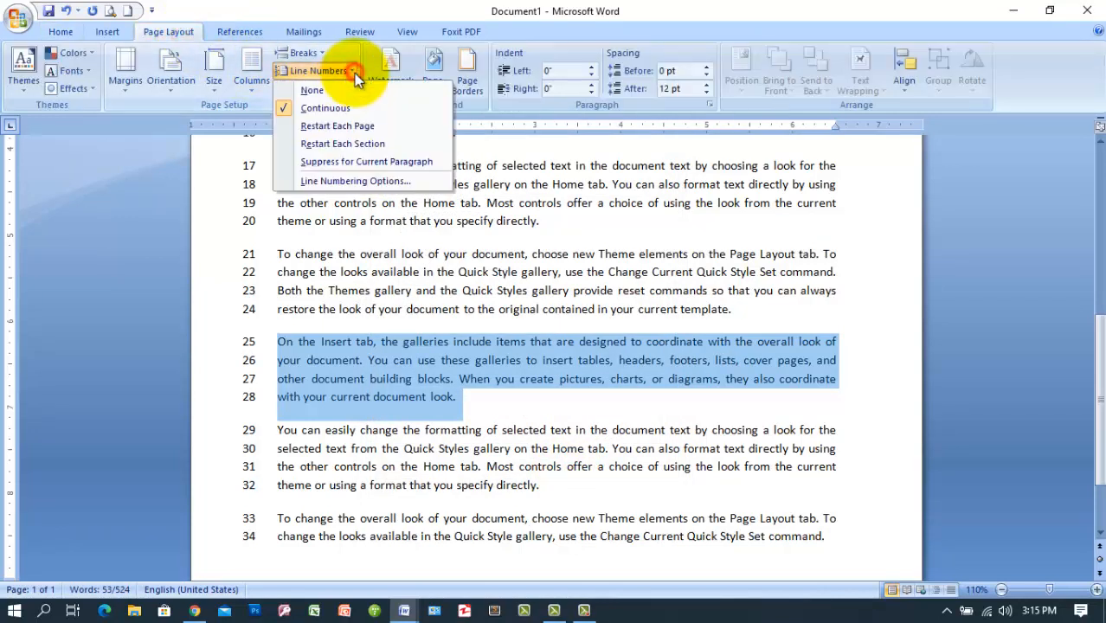
{"action": "left_click", "coordinate": [366, 162]}
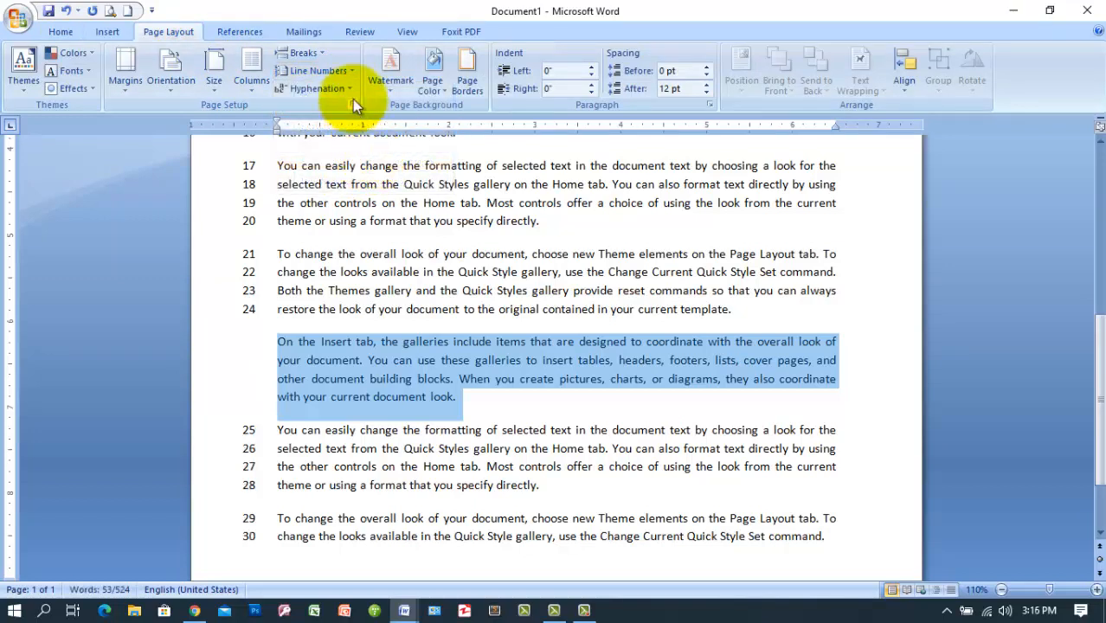
{"action": "left_click", "coordinate": [347, 70]}
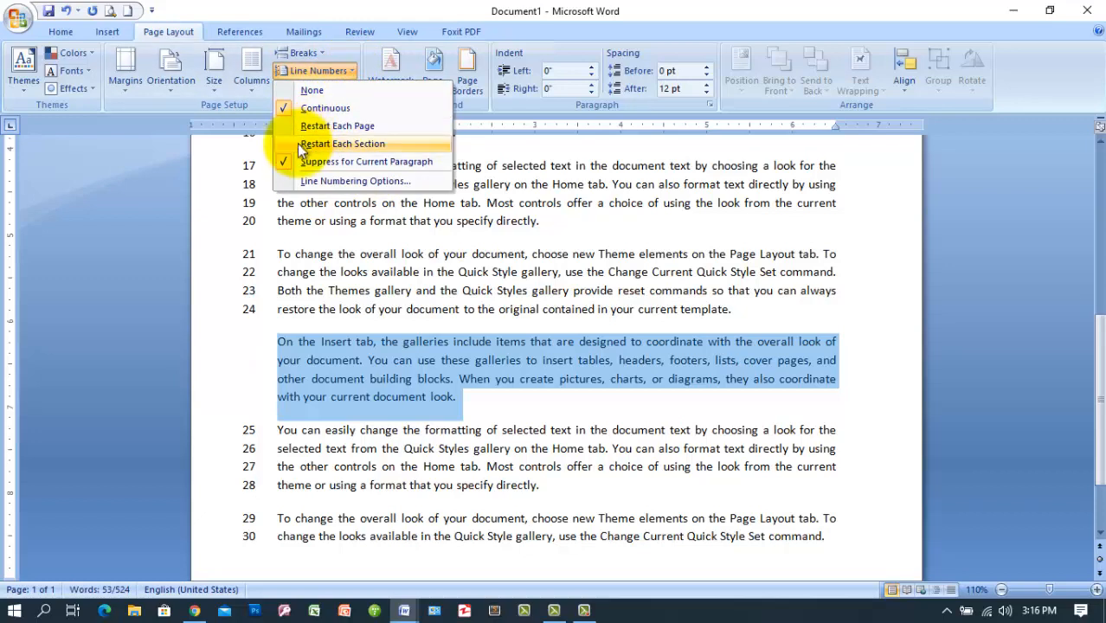
{"action": "left_click", "coordinate": [285, 162]}
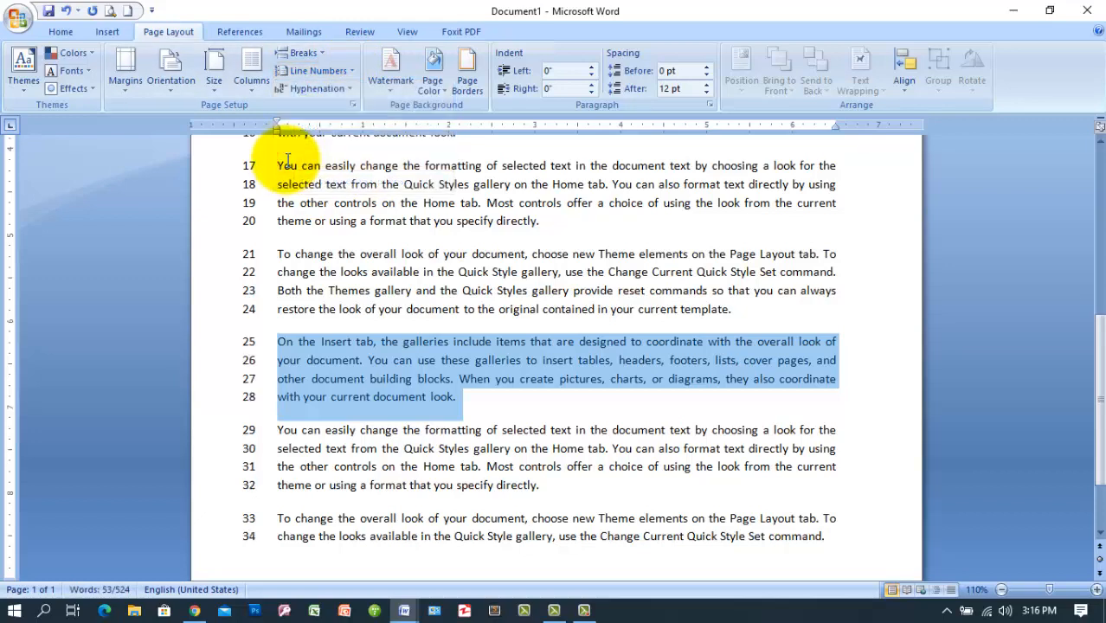
- Set the document's line numbering to None and return to the start of the document
{"action": "left_click", "coordinate": [342, 72]}
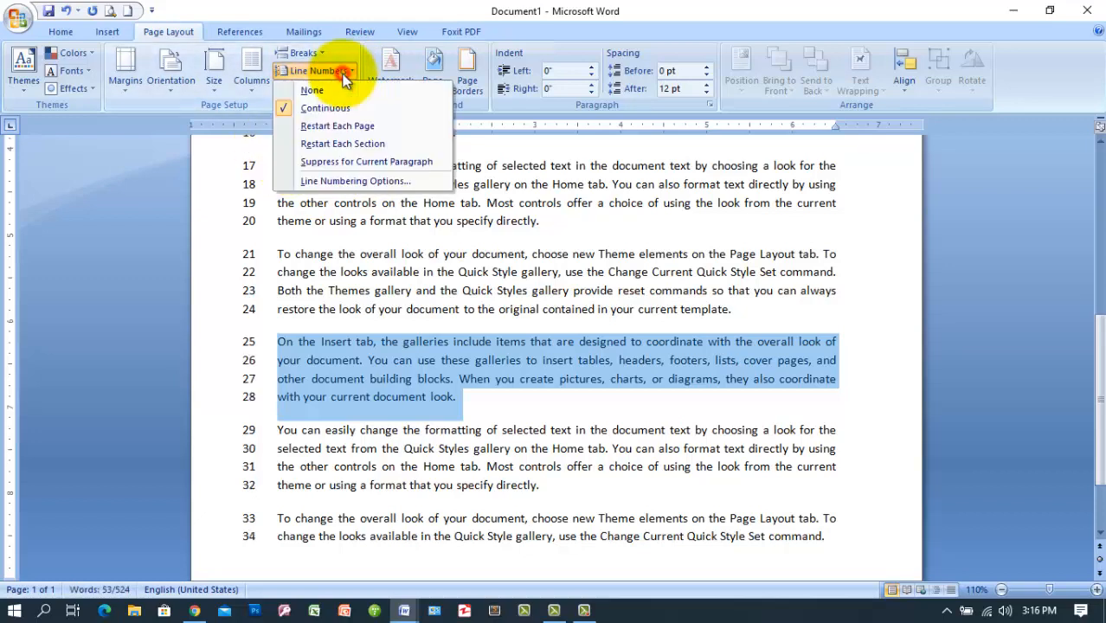
{"action": "left_click", "coordinate": [310, 90]}
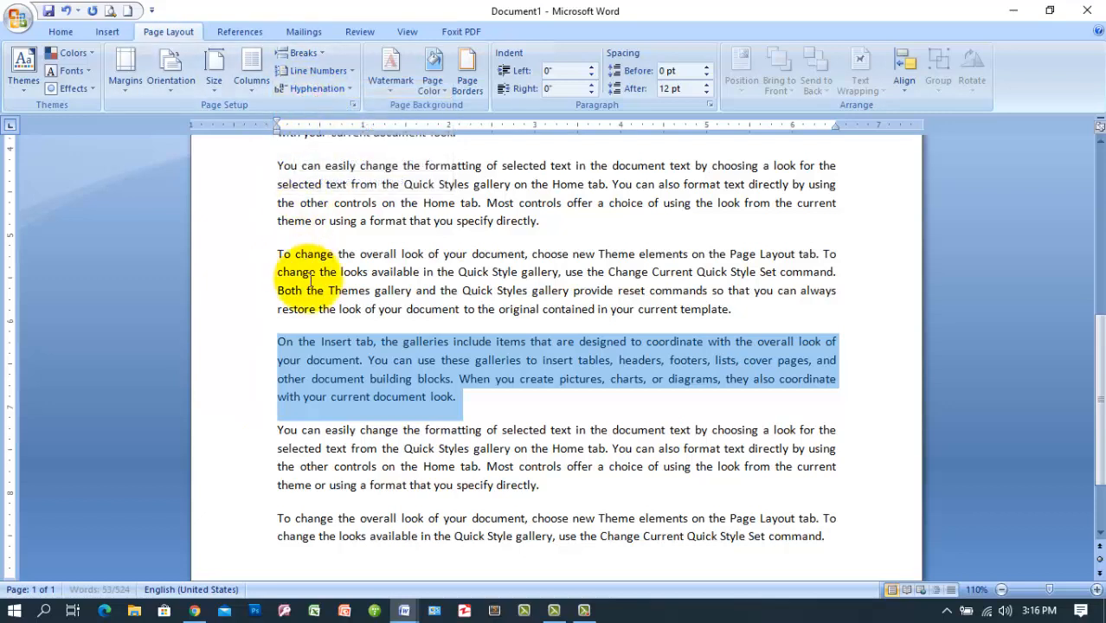
{"action": "key", "text": "ctrl+Home"}
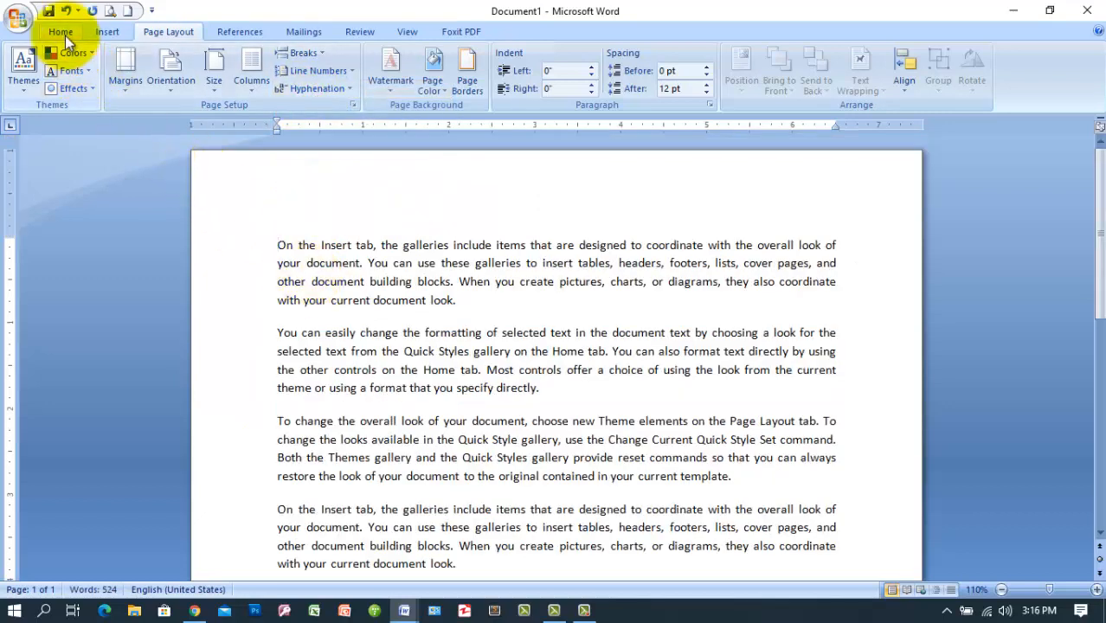
- Review the formatting exceptions in the first paragraph's Line and Page Breaks settings, including Don't hyphenate
{"action": "left_click", "coordinate": [65, 35]}
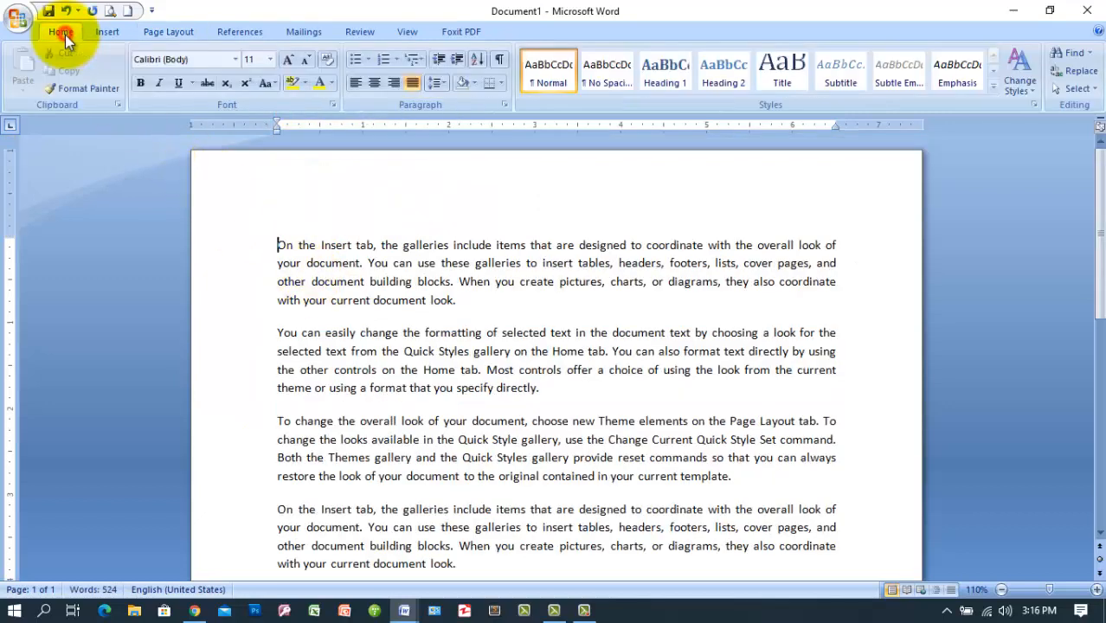
{"action": "left_click", "coordinate": [503, 105]}
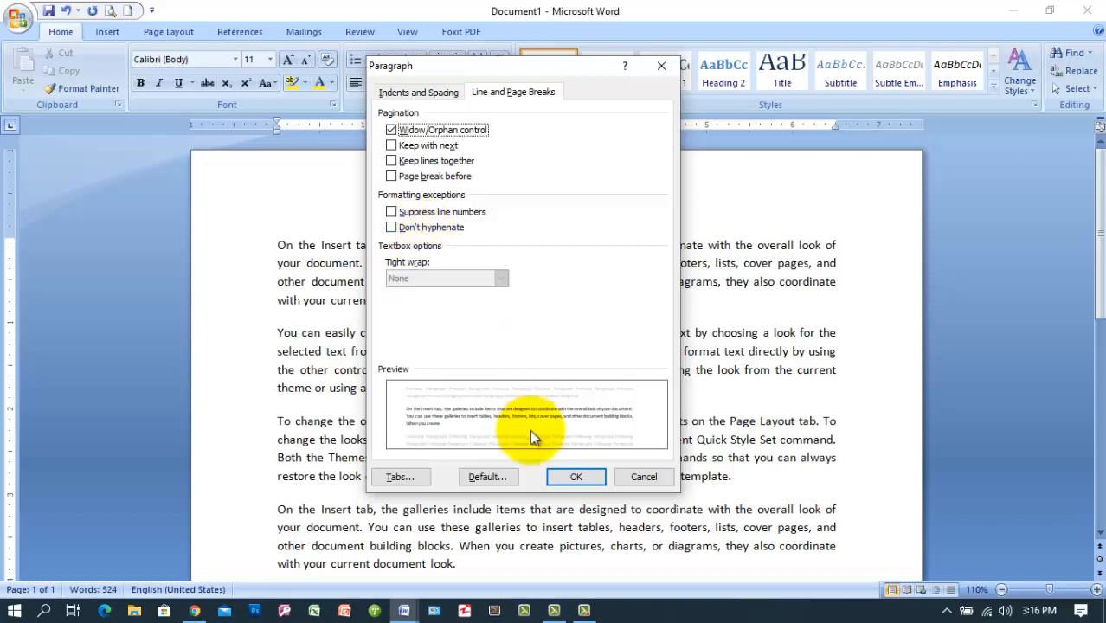
{"action": "left_click", "coordinate": [571, 477]}
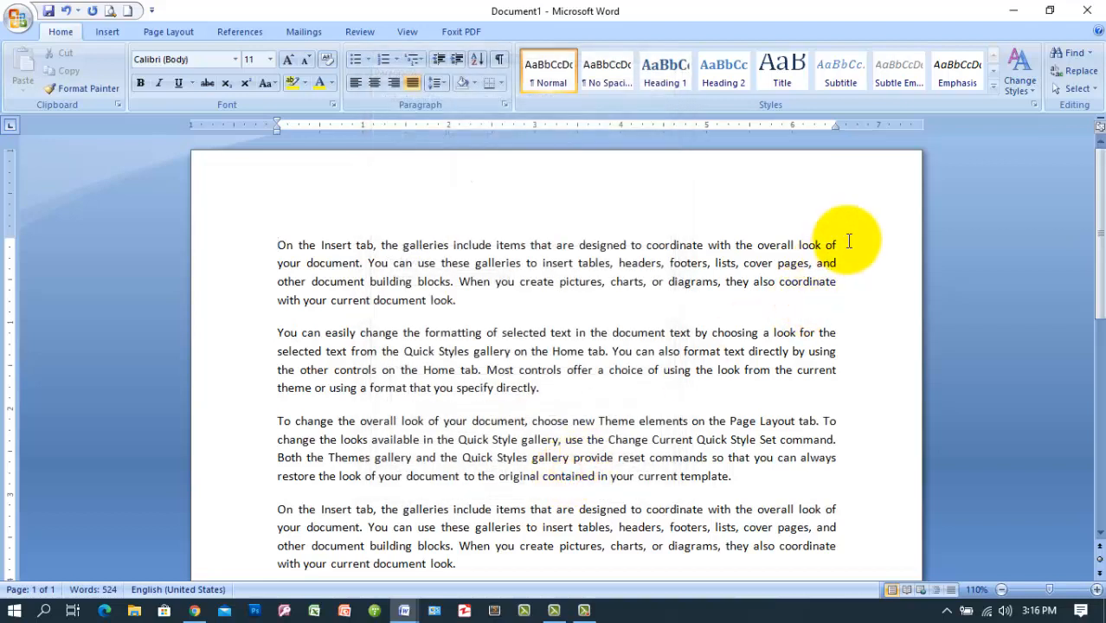
- Enlarge all the text to 14 pt to check how words wrap at the line ends, and return it to 11 pt
{"action": "left_click_drag", "start_coordinate": [822, 247], "coordinate": [838, 253]}
{"action": "left_click", "coordinate": [838, 251]}
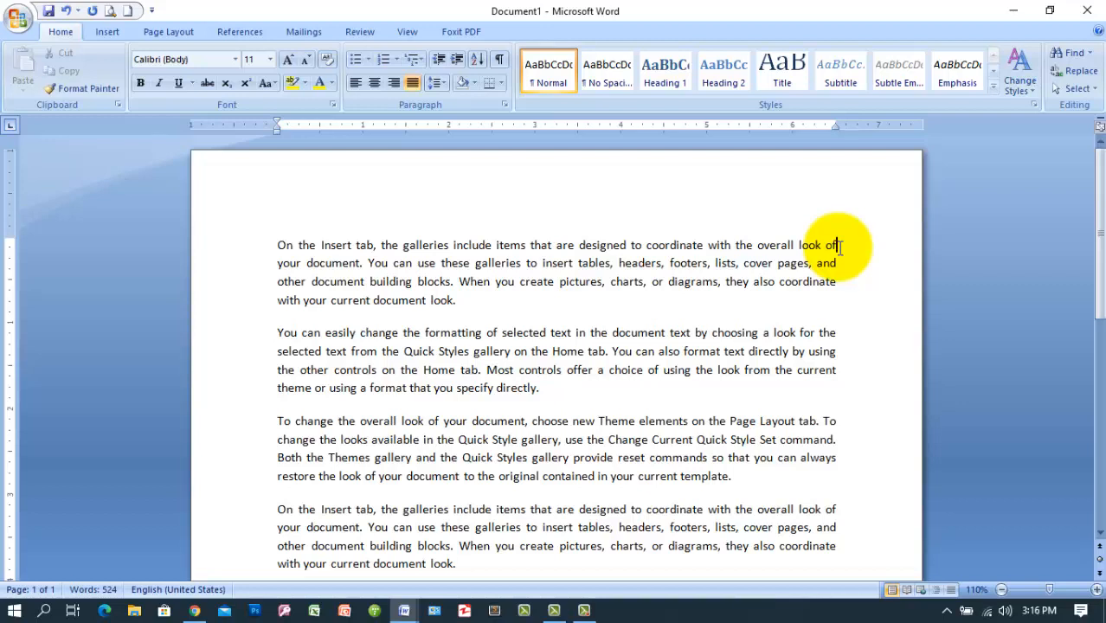
{"action": "key", "text": "ctrl+a"}
{"action": "key", "text": "ctrl+bracketright"}
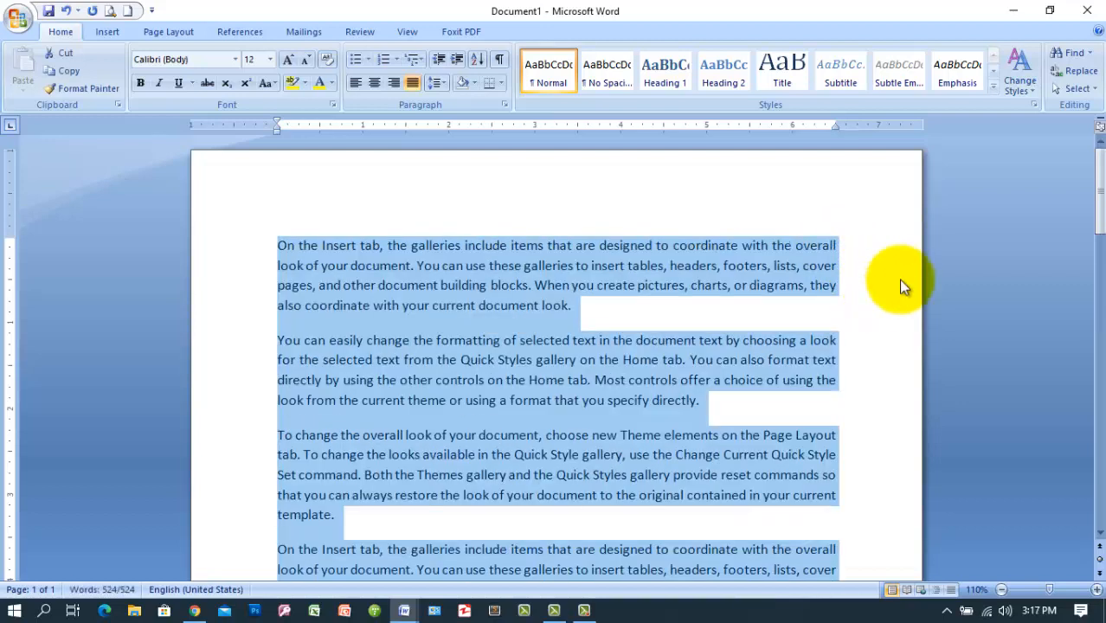
{"action": "key", "text": "ctrl+bracketright"}
{"action": "key", "text": "ctrl+bracketright"}
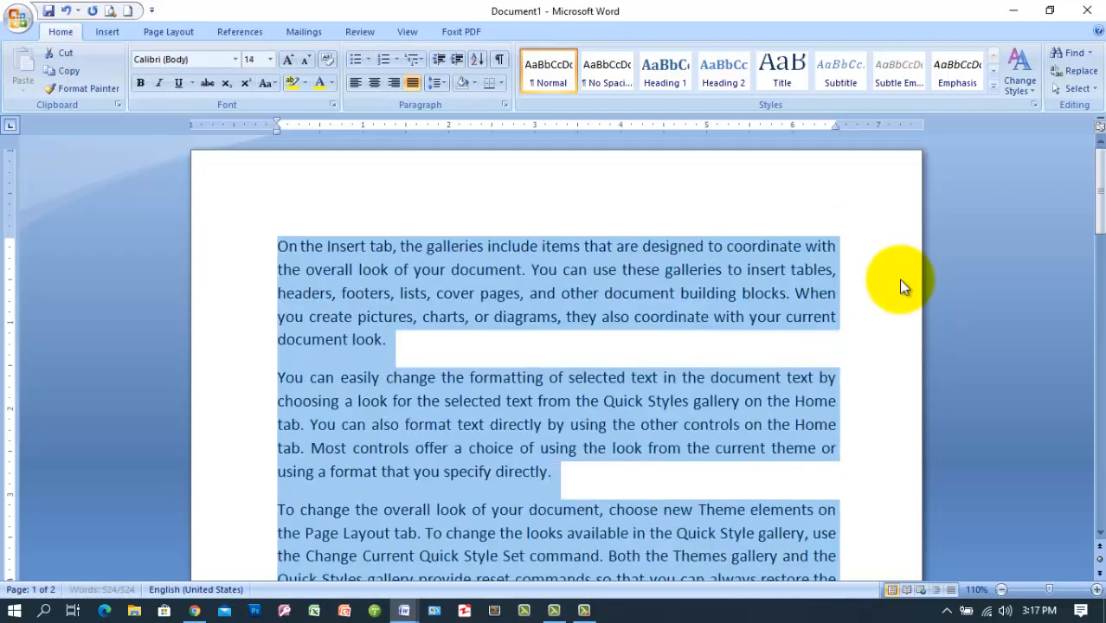
{"action": "key", "text": "ctrl+bracketleft"}
{"action": "key", "text": "ctrl+bracketleft"}
{"action": "key", "text": "ctrl+bracketleft"}
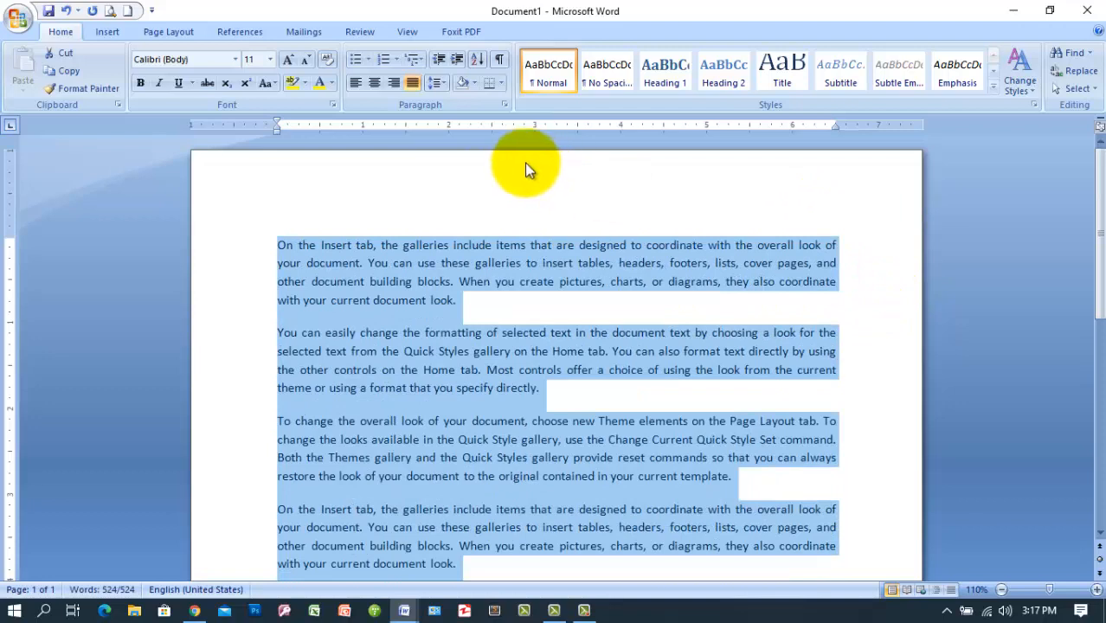
- Set hyphenation to Automatic for the document and check that option in the hyphenation choices
{"action": "left_click", "coordinate": [171, 32]}
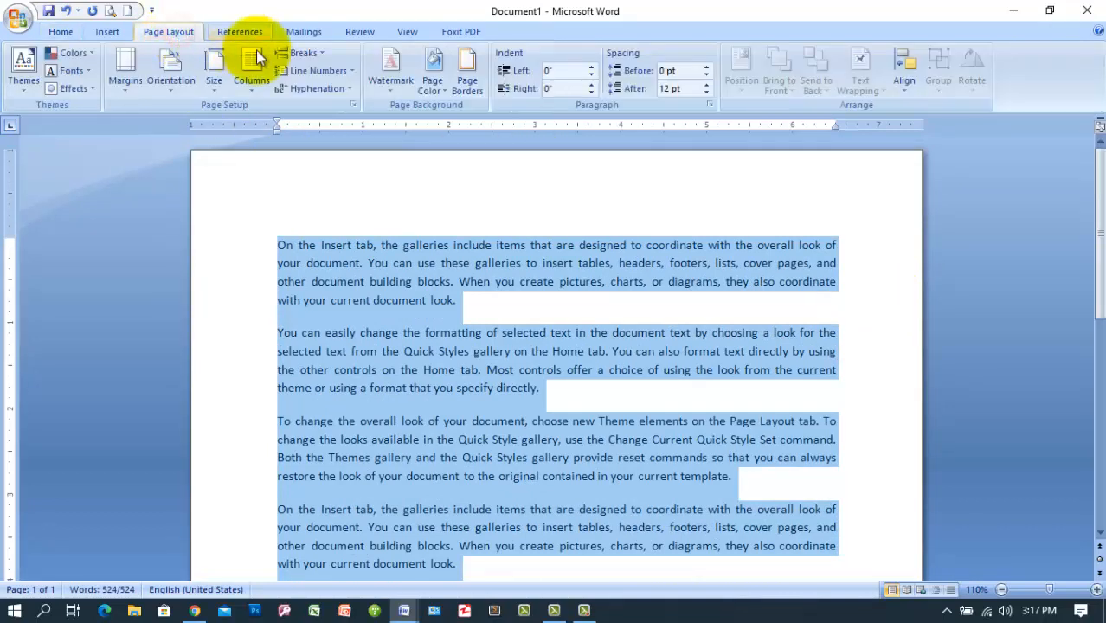
{"action": "left_click", "coordinate": [347, 89]}
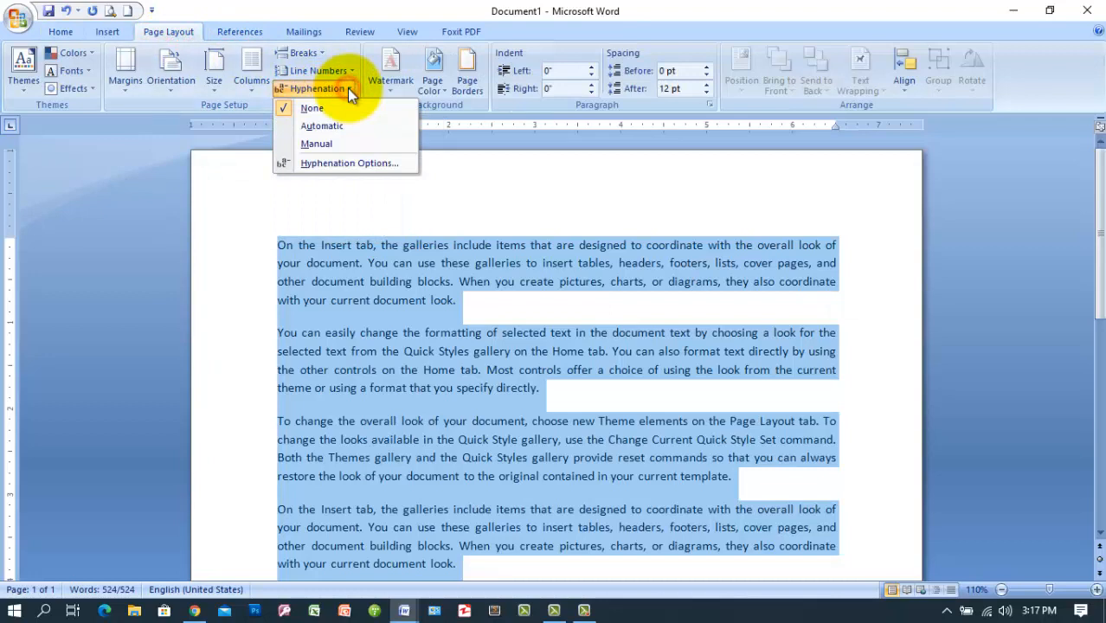
{"action": "left_click", "coordinate": [282, 126]}
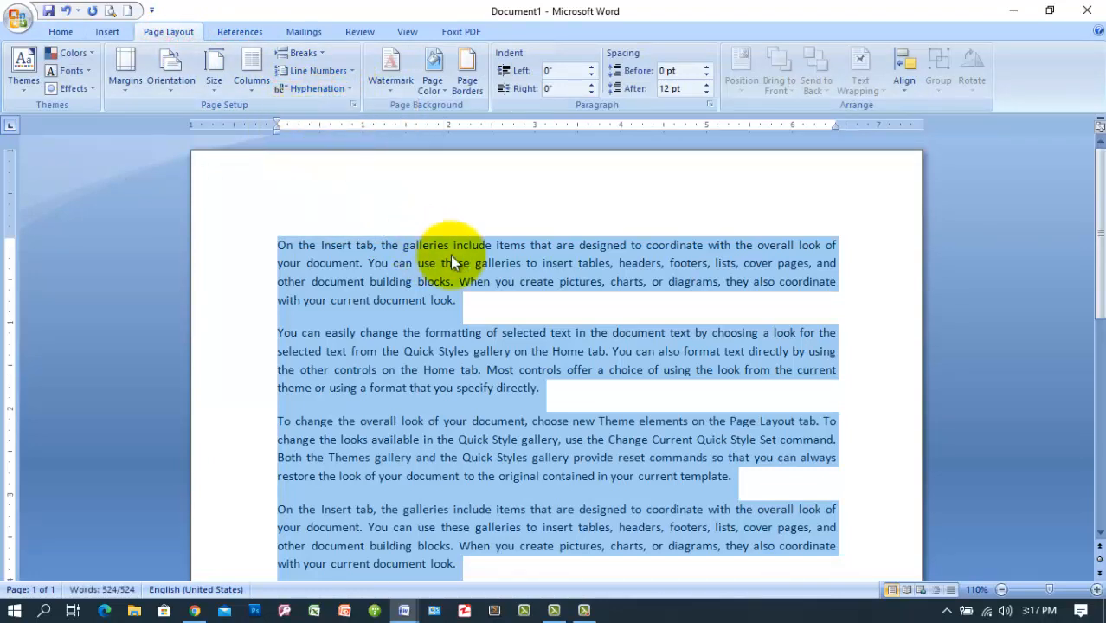
{"action": "left_click", "coordinate": [345, 89]}
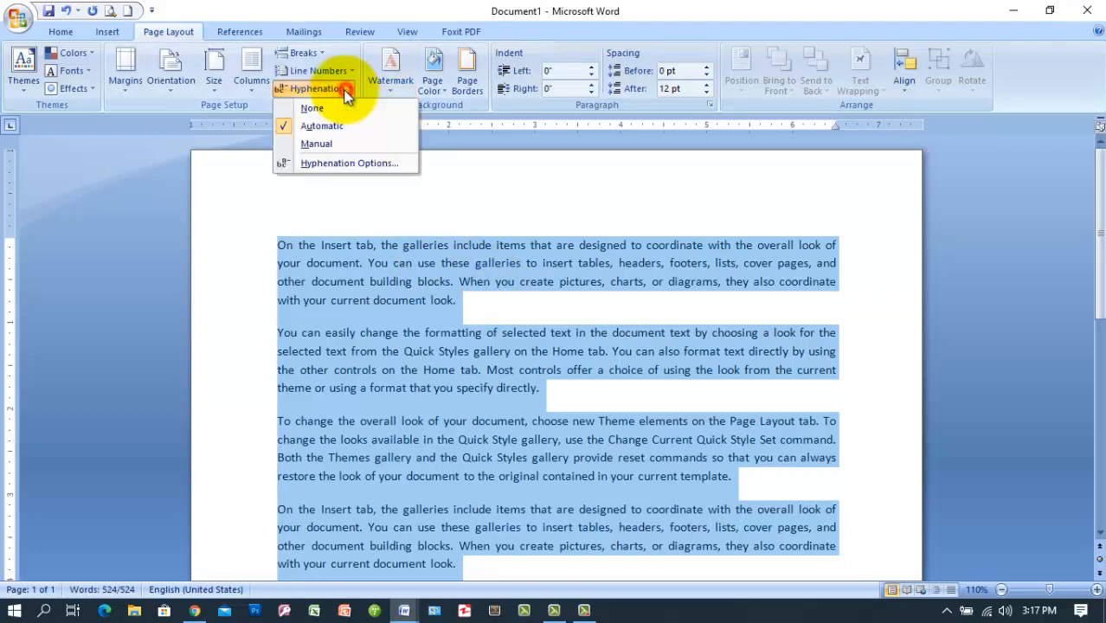
{"action": "left_click", "coordinate": [439, 246]}
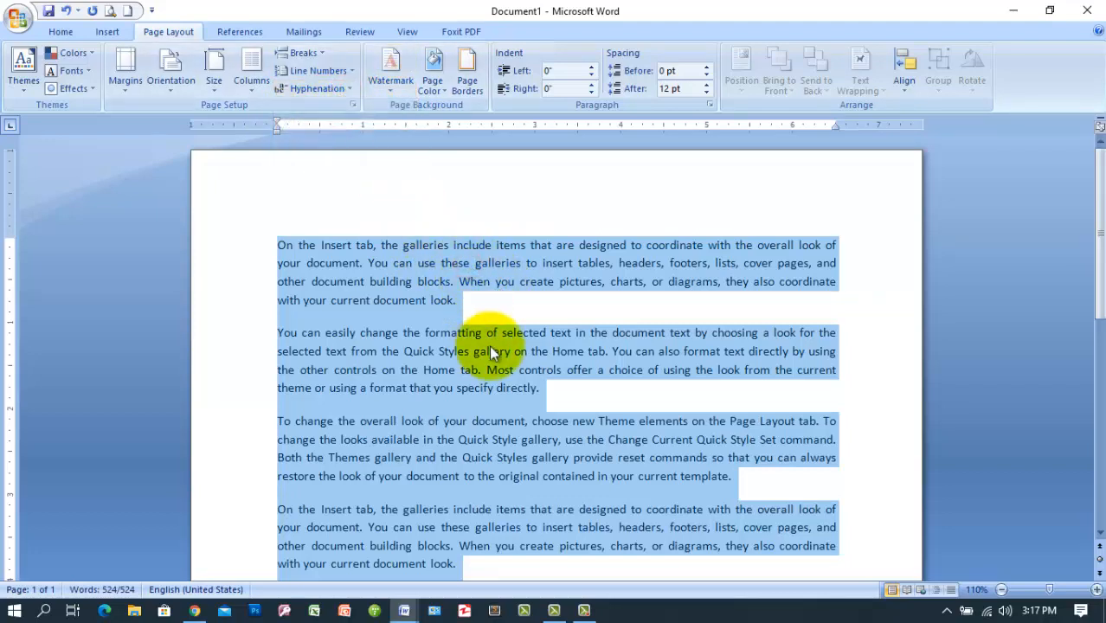
- Increase the font size of all the text by four points and examine the hyphenated words "cur-" and "gal-" at the line ends
{"action": "key", "text": "ctrl+]"}
{"action": "key", "text": "ctrl+]"}
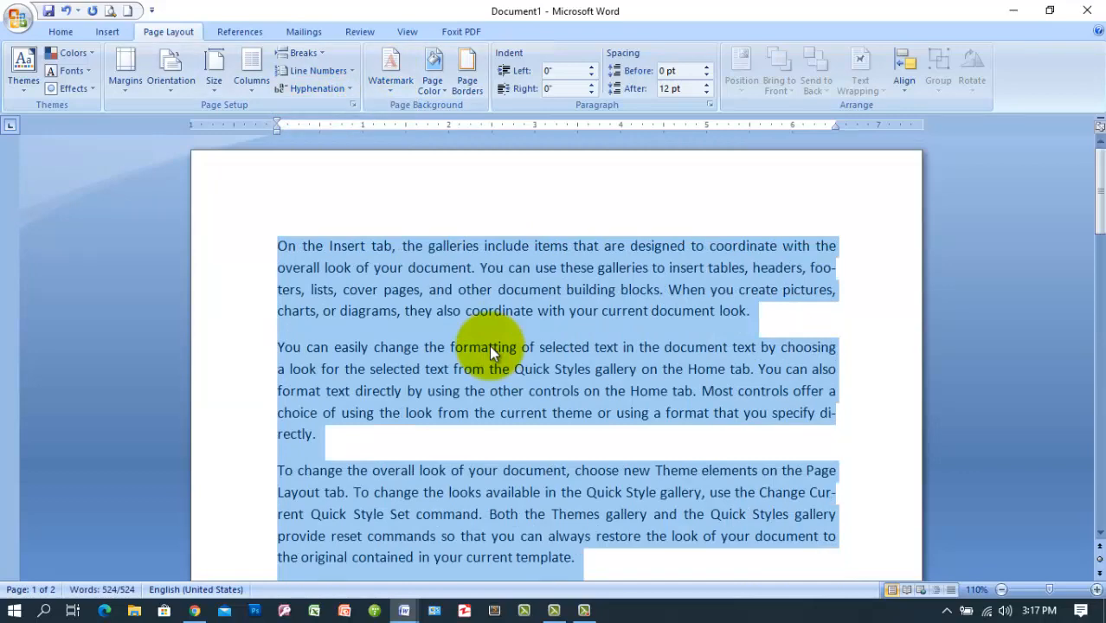
{"action": "key", "text": "ctrl+]"}
{"action": "key", "text": "ctrl+]"}
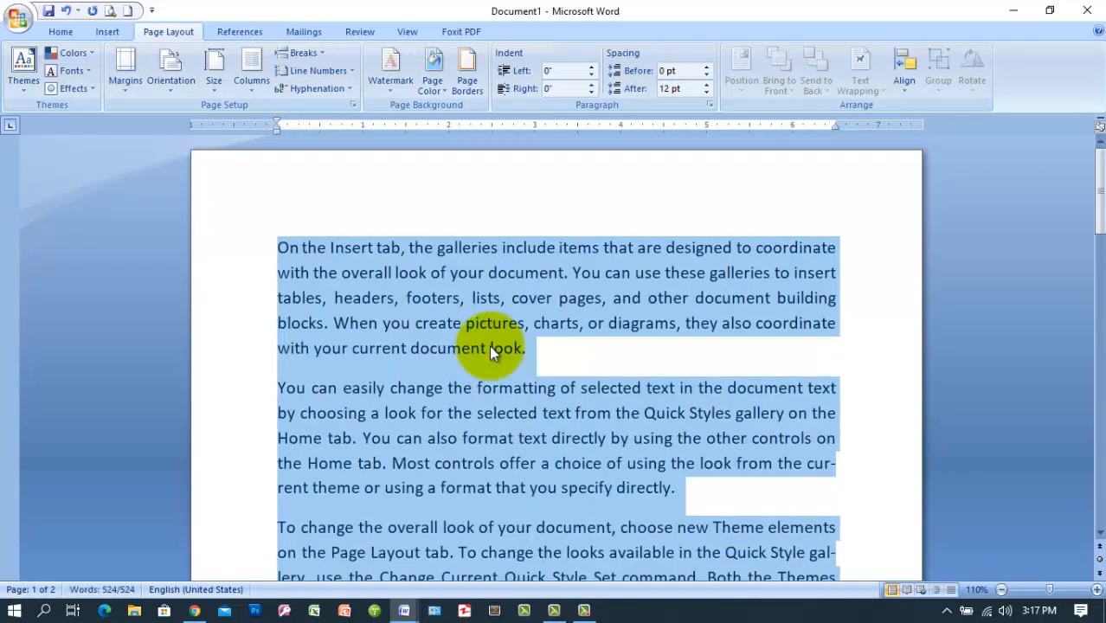
{"action": "left_click_drag", "start_coordinate": [1100, 192], "coordinate": [1103, 211]}
{"action": "mouse_move", "coordinate": [834, 320]}
{"action": "left_mouse_down"}
{"action": "mouse_move", "coordinate": [777, 322]}
{"action": "mouse_move", "coordinate": [845, 328]}
{"action": "left_mouse_up"}
{"action": "left_click_drag", "start_coordinate": [810, 410], "coordinate": [835, 411]}
- Enlarge all the text by two more points and examine the hyphenated "docu-" line endings in the first two paragraphs
{"action": "key", "text": "ctrl+a"}
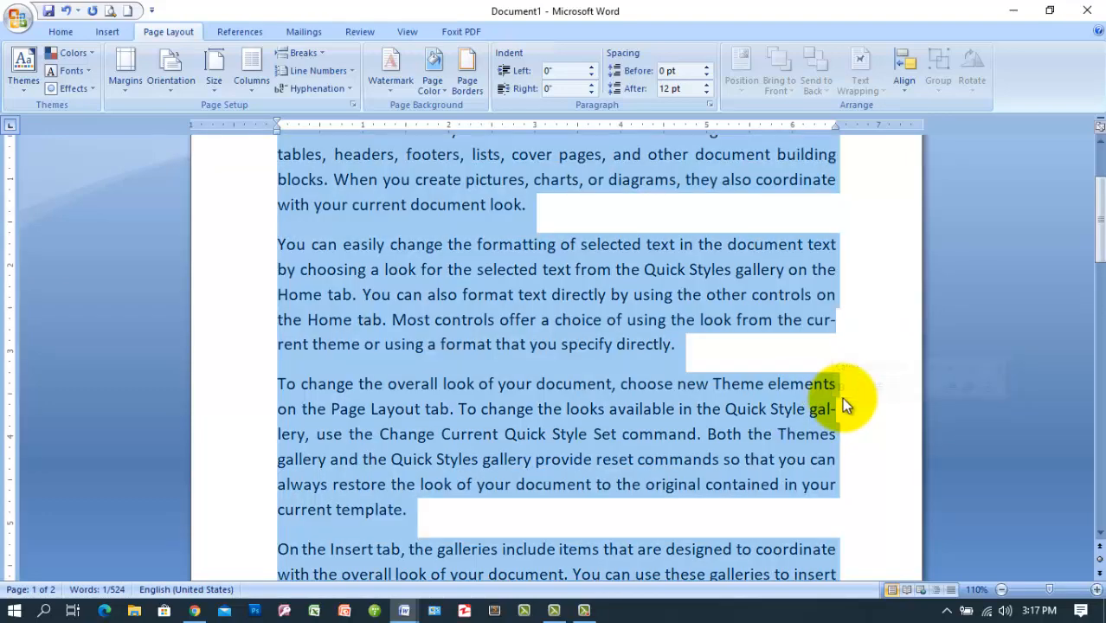
{"action": "key", "text": "ctrl+]"}
{"action": "key", "text": "ctrl+]"}
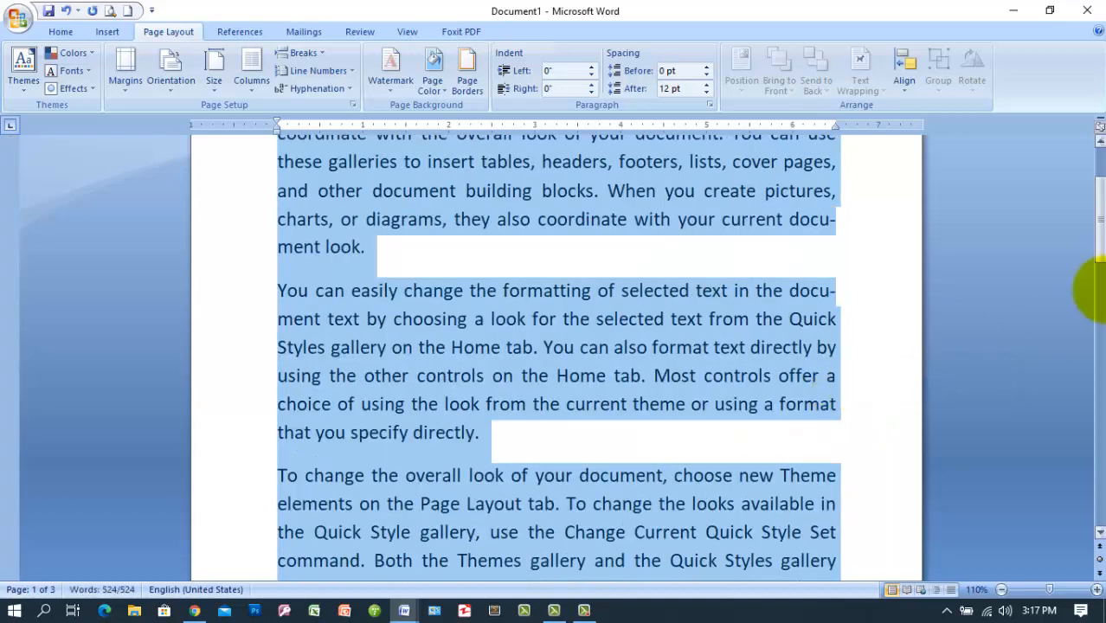
{"action": "left_click", "coordinate": [1101, 253]}
{"action": "left_click_drag", "start_coordinate": [1101, 253], "coordinate": [1099, 229]}
{"action": "left_click", "coordinate": [904, 332]}
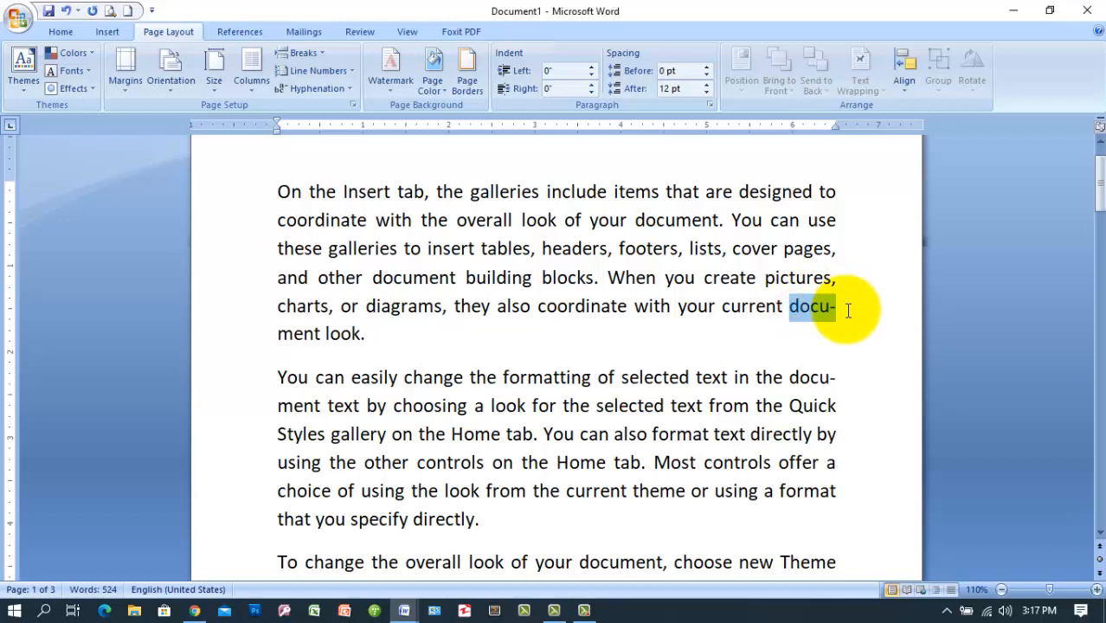
{"action": "left_click_drag", "start_coordinate": [788, 378], "coordinate": [833, 386]}
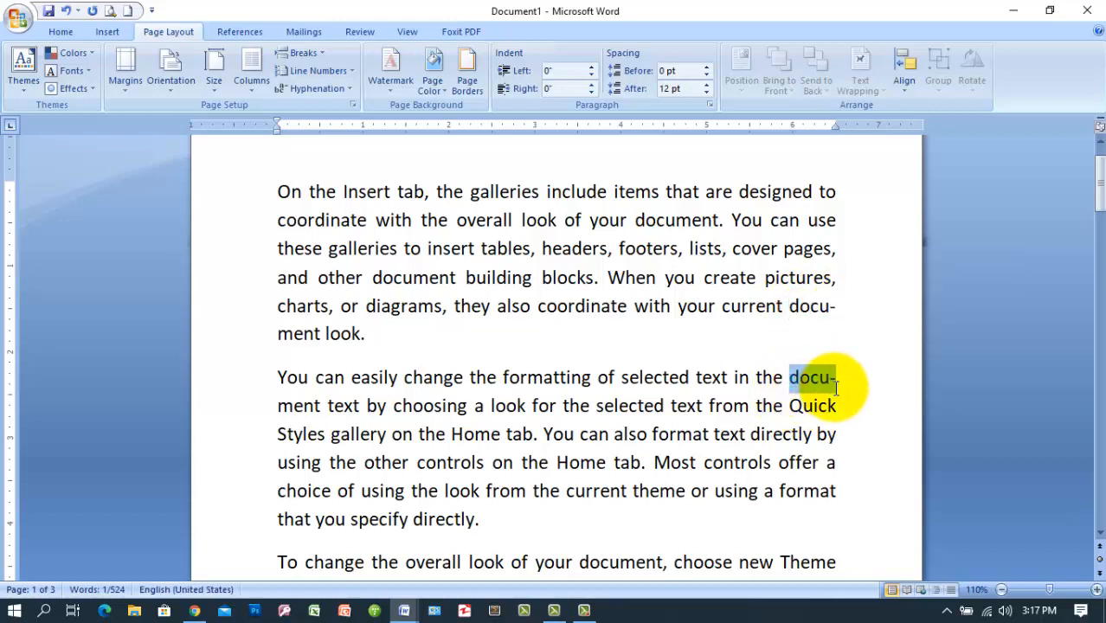
- Reduce the font size of all the text to 16 pt
{"action": "key", "text": "ctrl+a"}
{"action": "key", "text": "ctrl+["}
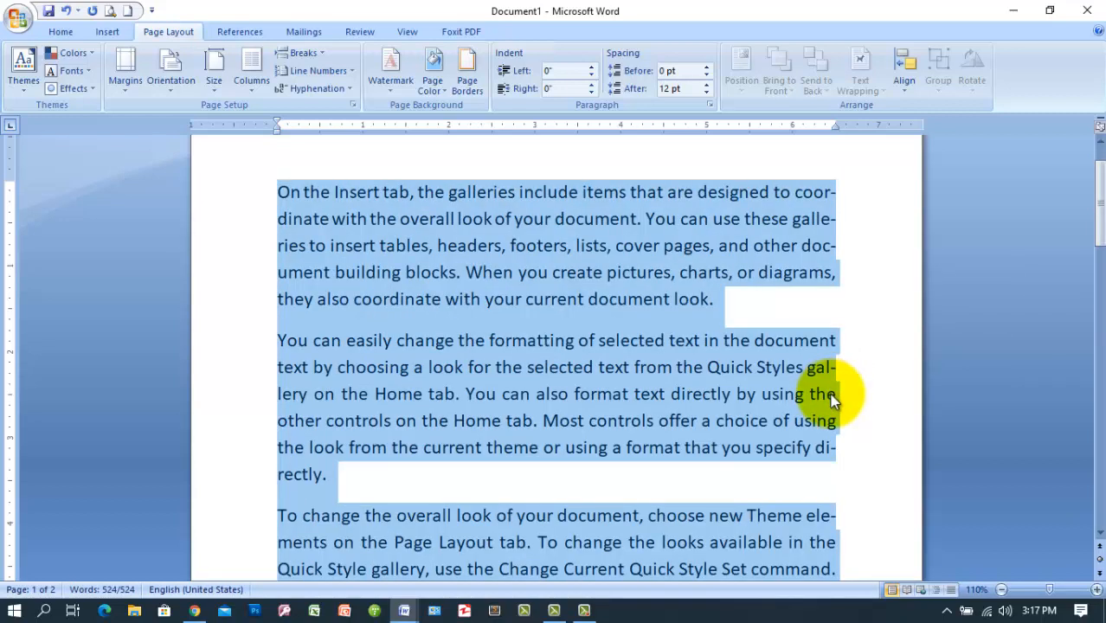
{"action": "left_click", "coordinate": [832, 397]}
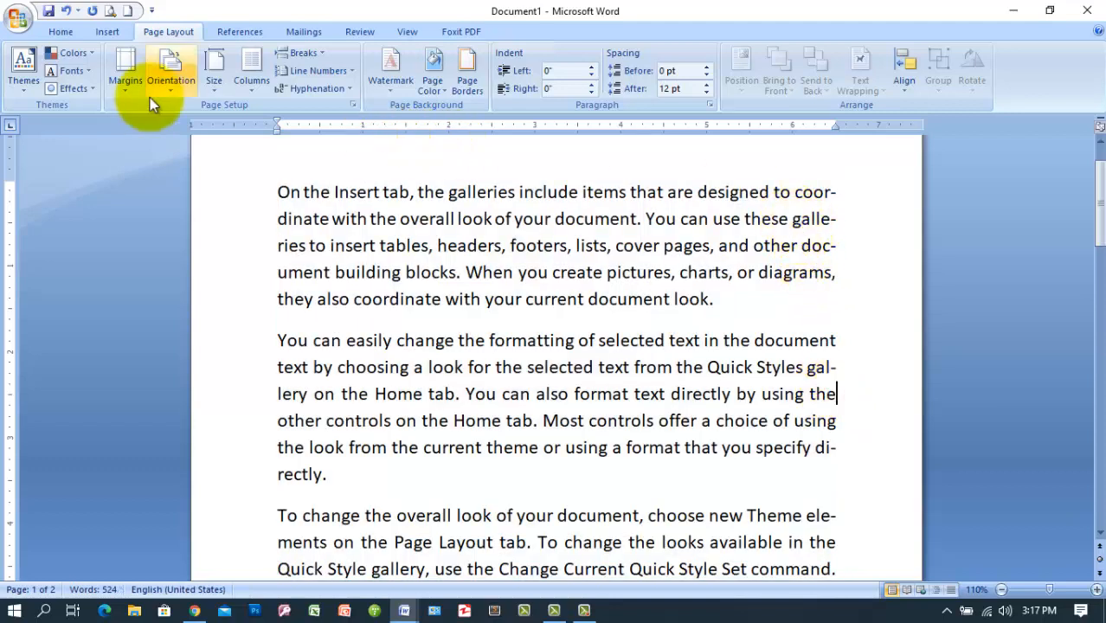
- Highlight the hyphenated word "coordinate" in the first paragraph in yellow
{"action": "left_click", "coordinate": [52, 33]}
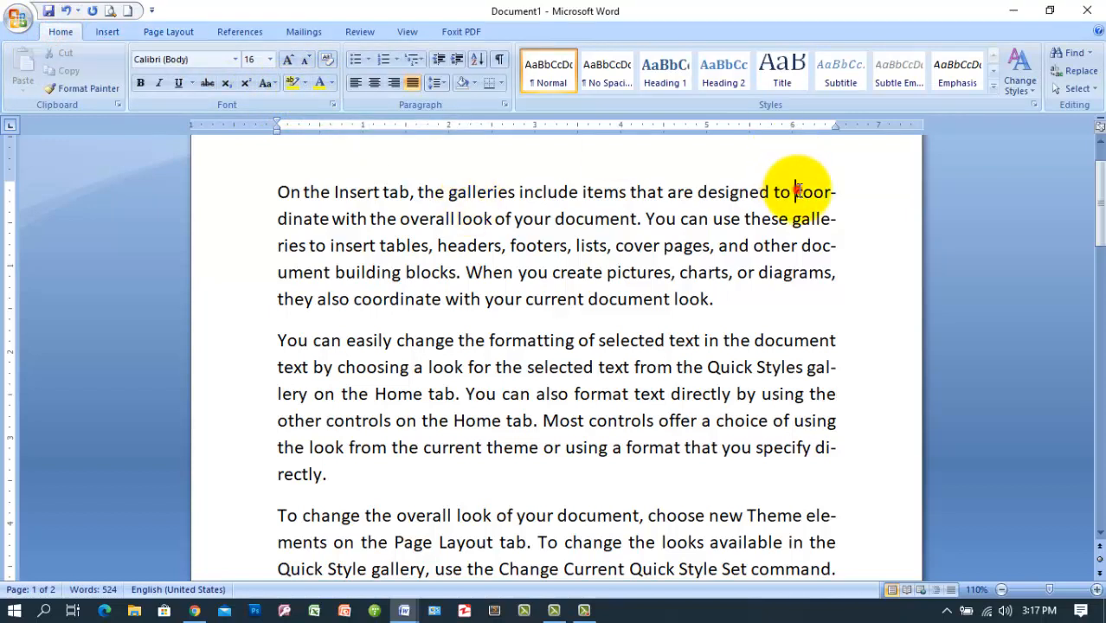
{"action": "left_click_drag", "start_coordinate": [794, 193], "coordinate": [851, 213]}
{"action": "left_click", "coordinate": [850, 206]}
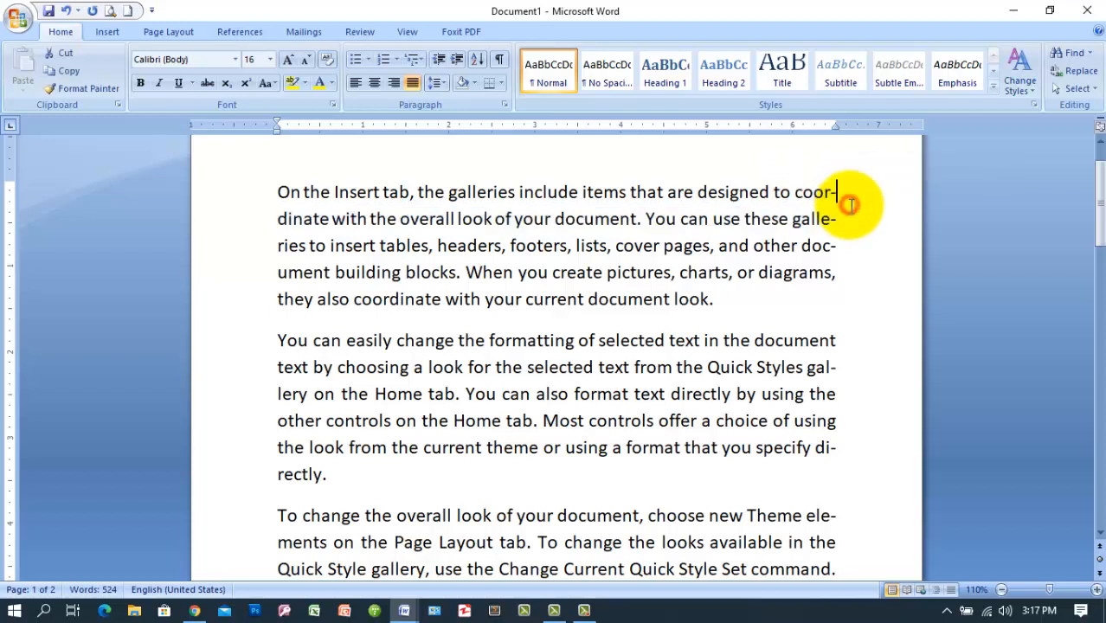
{"action": "left_click", "coordinate": [852, 208], "text": "shift"}
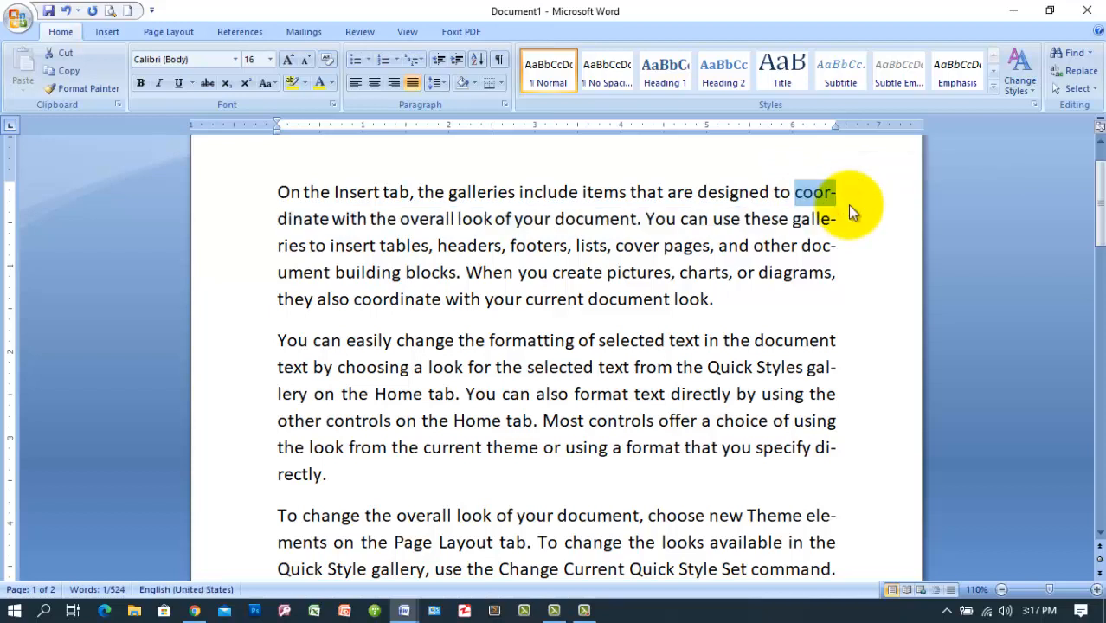
{"action": "left_click", "coordinate": [289, 82]}
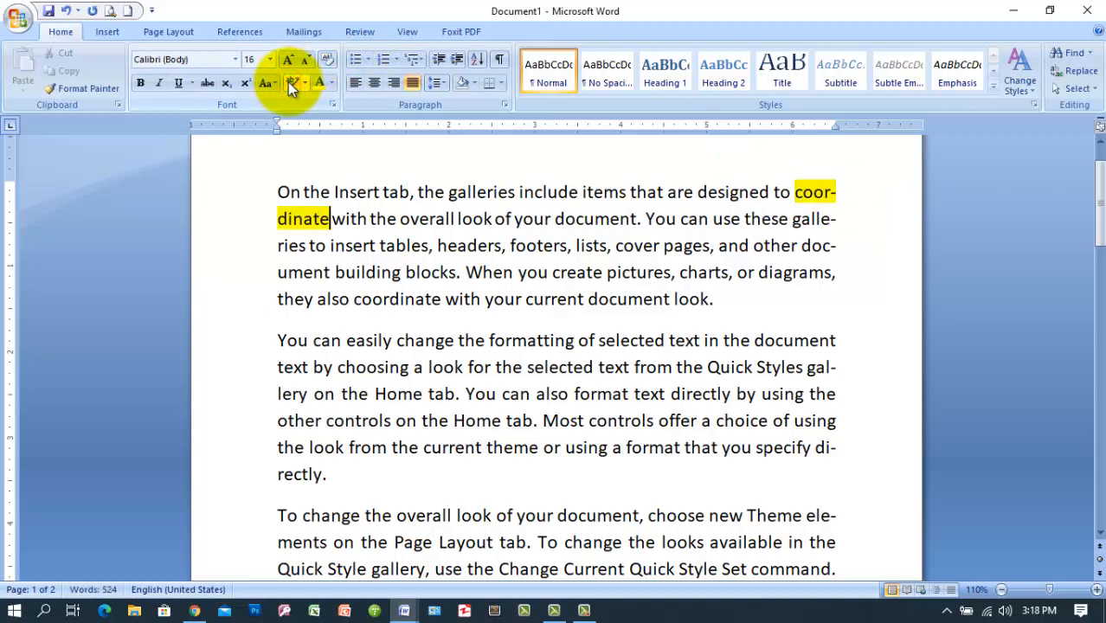
- Highlight the hyphenated word "galleries" in the first paragraph in yellow
{"action": "key", "text": "End"}
{"action": "key", "text": "Left"}
{"action": "key", "text": "shift+End"}
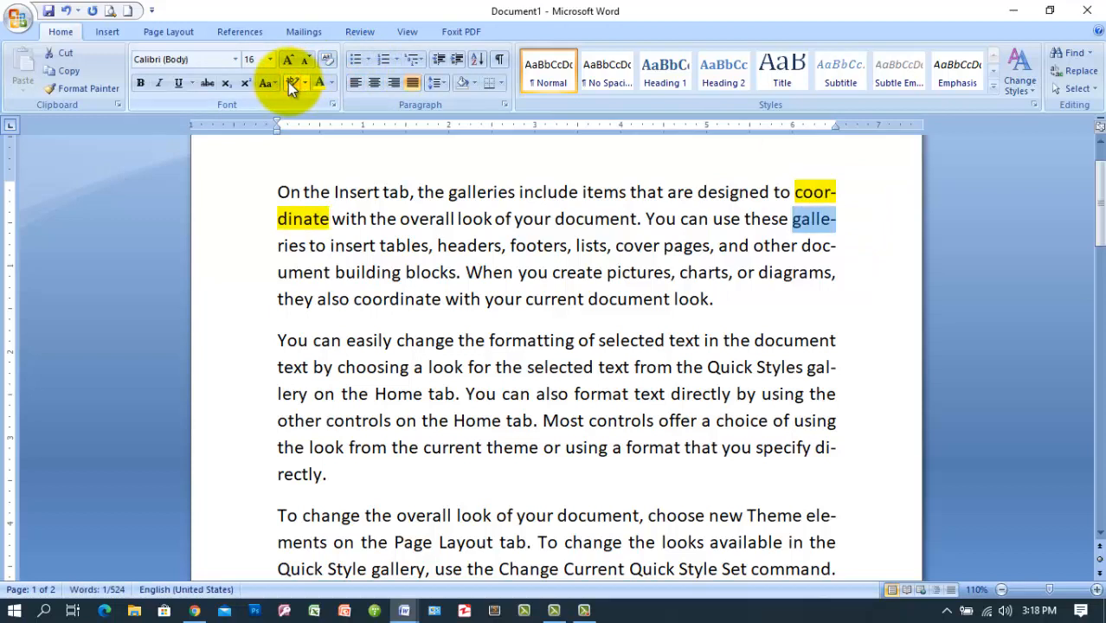
{"action": "key", "text": "shift+Right"}
{"action": "key", "text": "shift+Right"}
{"action": "key", "text": "shift+Right"}
{"action": "key", "text": "shift+Right"}
{"action": "key", "text": "shift+Right"}
{"action": "key", "text": "shift+Left"}
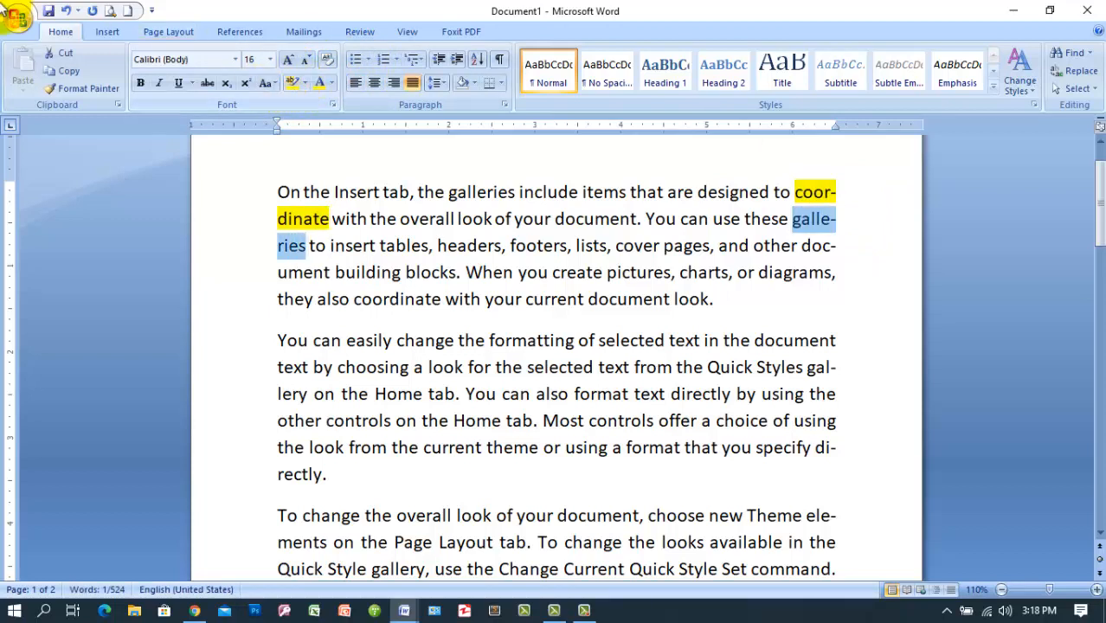
{"action": "left_click", "coordinate": [292, 82]}
- Highlight the hyphenated word "document" across the third and fourth lines of the first paragraph in yellow
{"action": "key", "text": "End"}
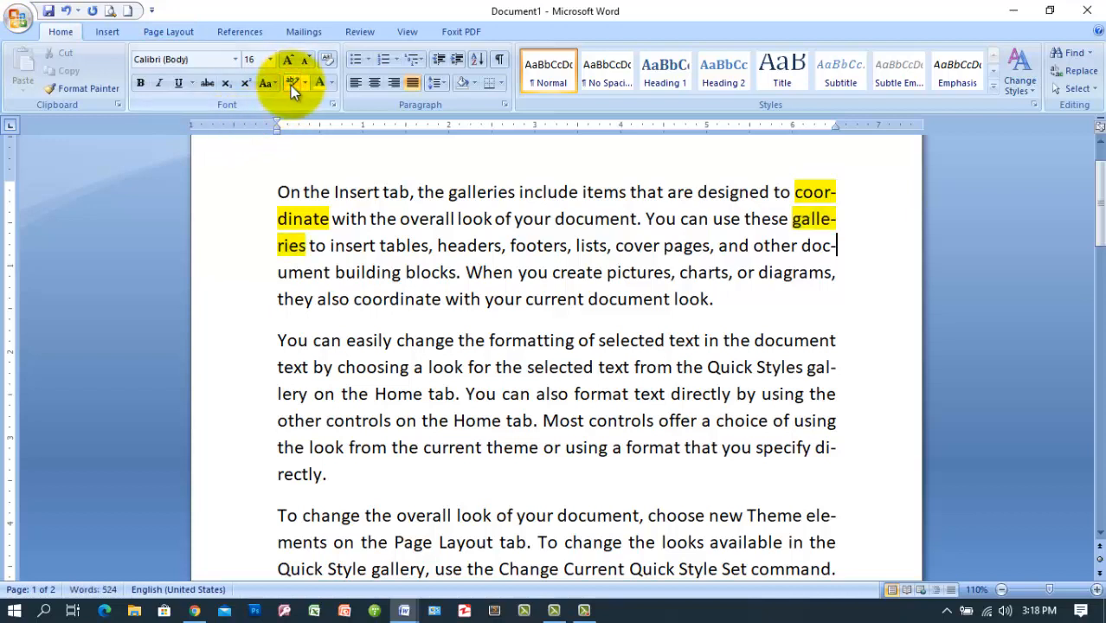
{"action": "key", "text": "shift+End"}
{"action": "key", "text": "shift+Right"}
{"action": "key", "text": "shift+Right"}
{"action": "key", "text": "shift+Right"}
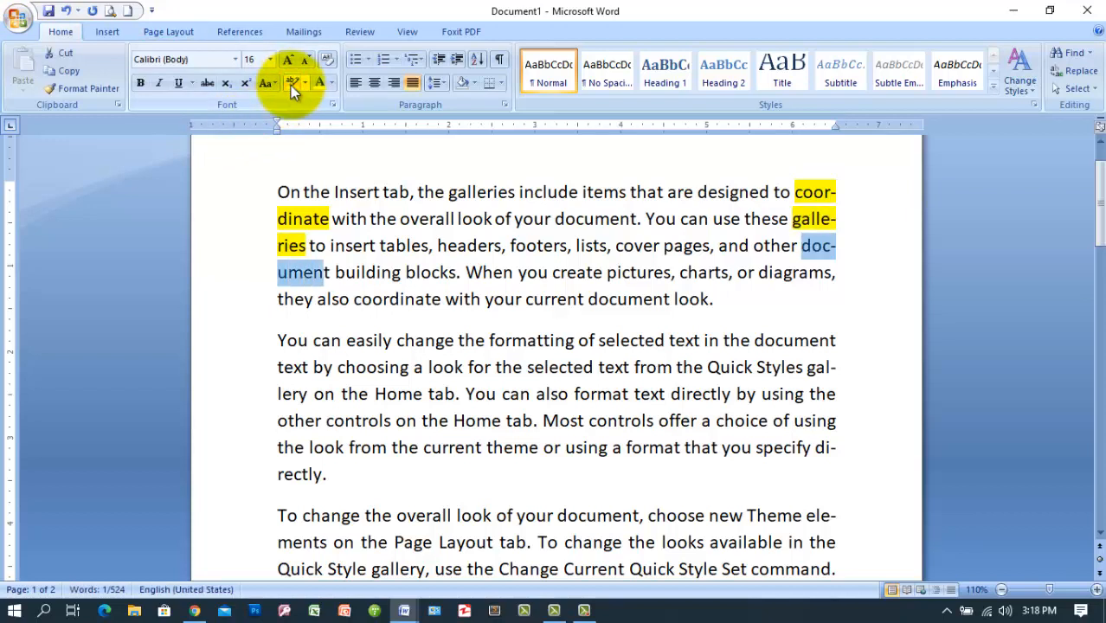
{"action": "left_click", "coordinate": [290, 85]}
{"action": "key", "text": "Right"}
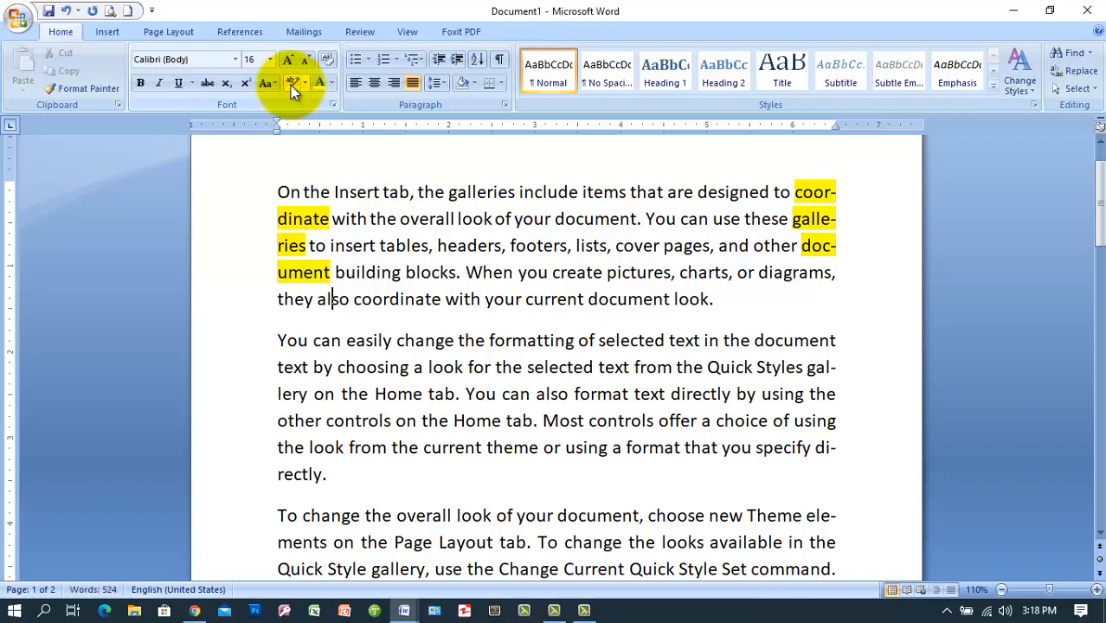
- Highlight the hyphenated words "gallery" and "directly" in the second paragraph in bright green
{"action": "key", "text": "Left"}
{"action": "key", "text": "shift+End"}
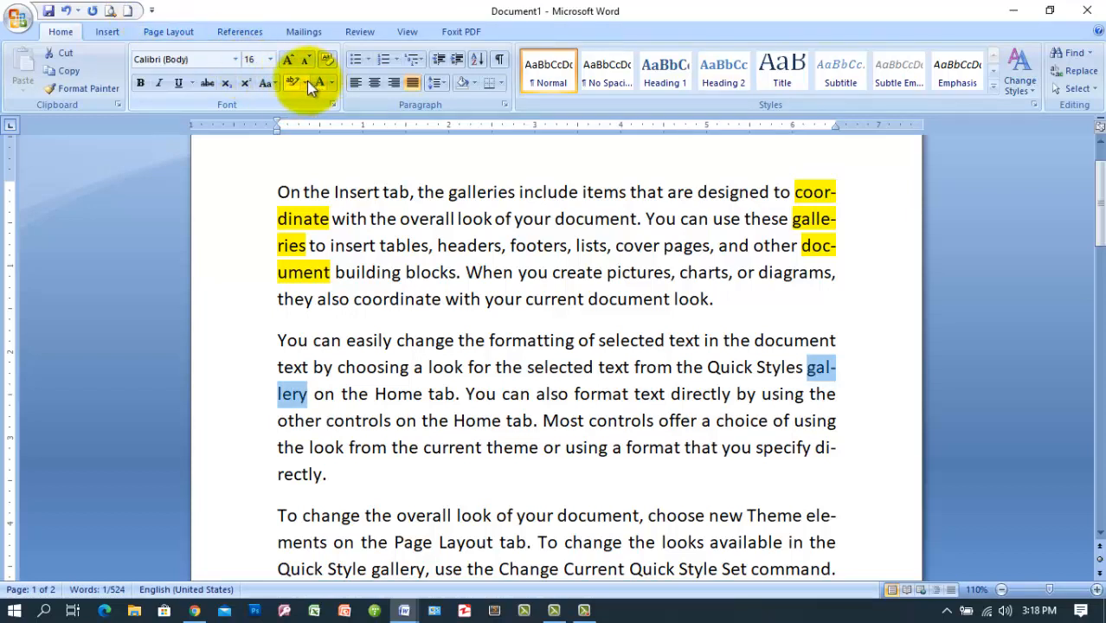
{"action": "left_click", "coordinate": [306, 83]}
{"action": "left_click", "coordinate": [318, 103]}
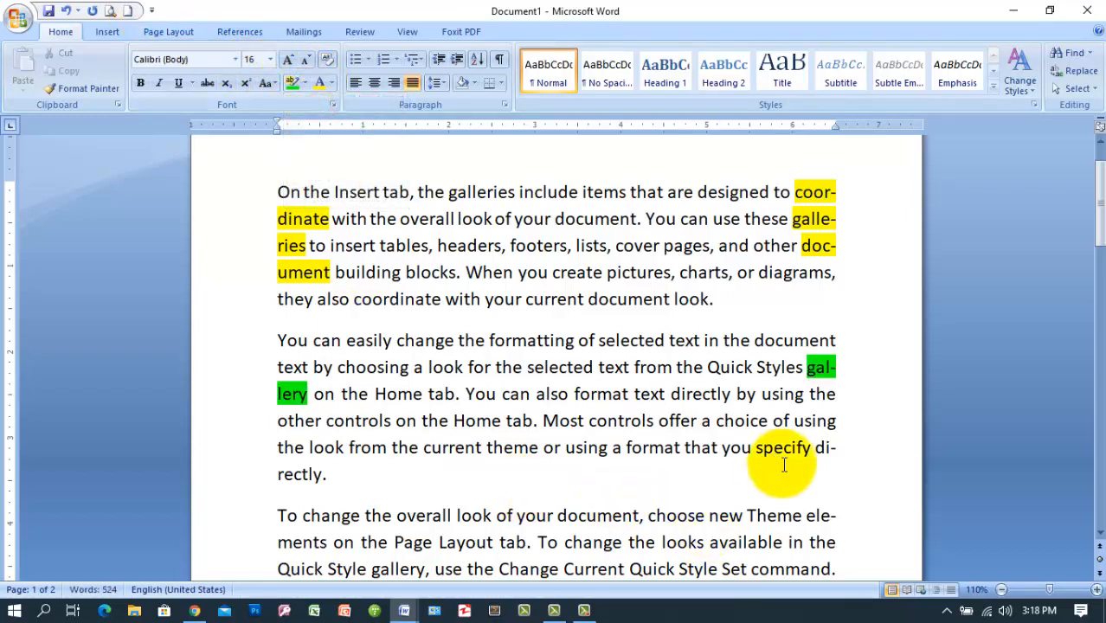
{"action": "double_click", "coordinate": [819, 446]}
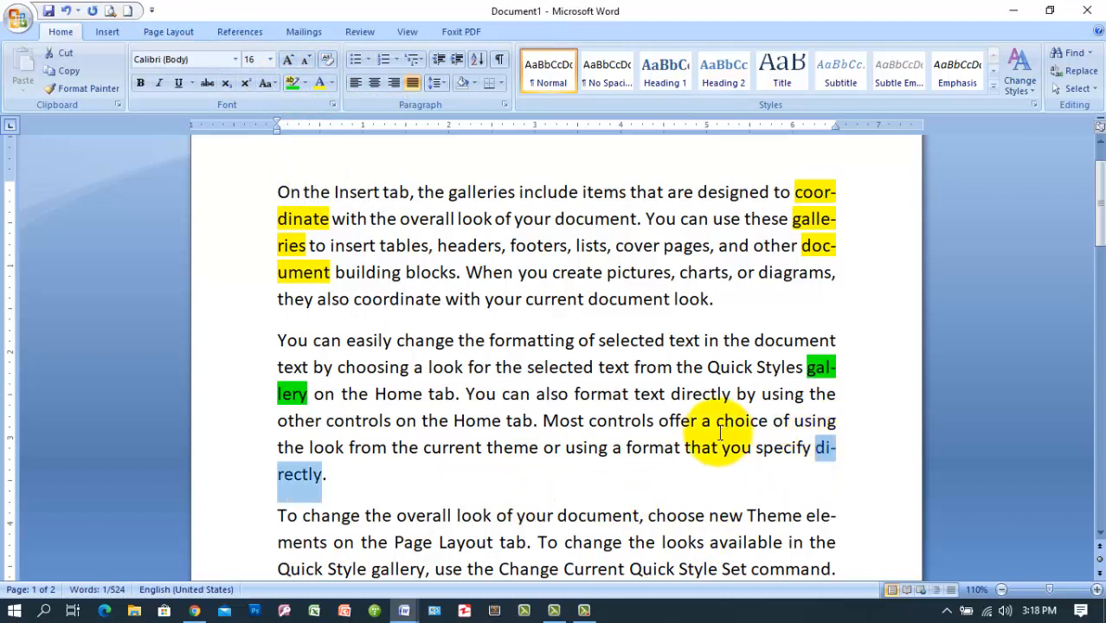
{"action": "left_click", "coordinate": [292, 84]}
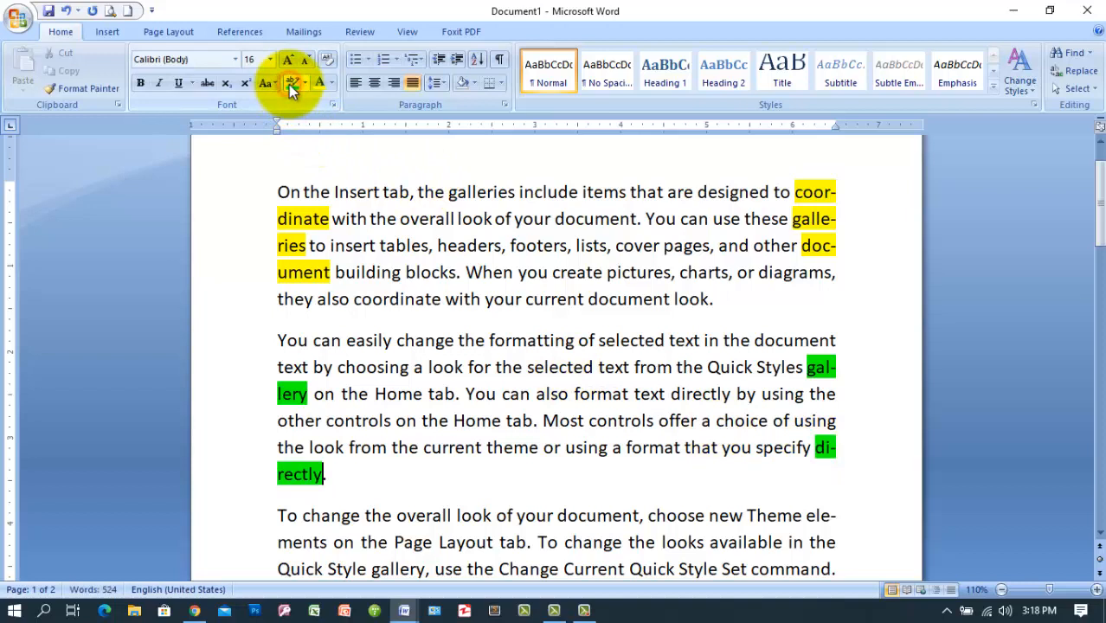
- Turn on Don't hyphenate for all the text and check the highlighted words in the first two paragraphs
{"action": "key", "text": "ctrl+a"}
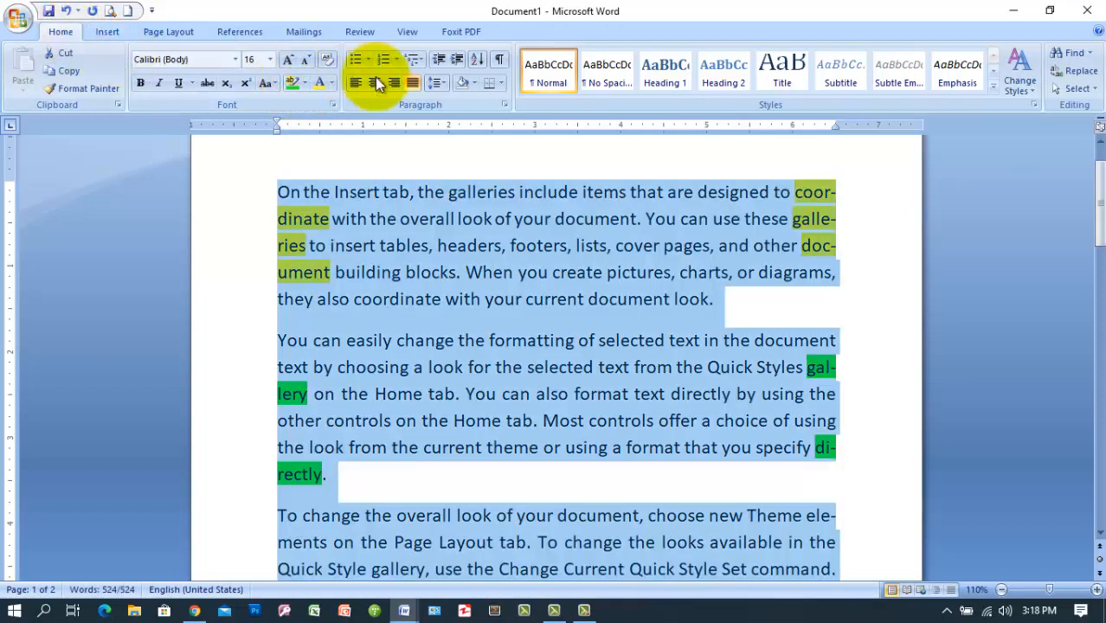
{"action": "left_click", "coordinate": [503, 105]}
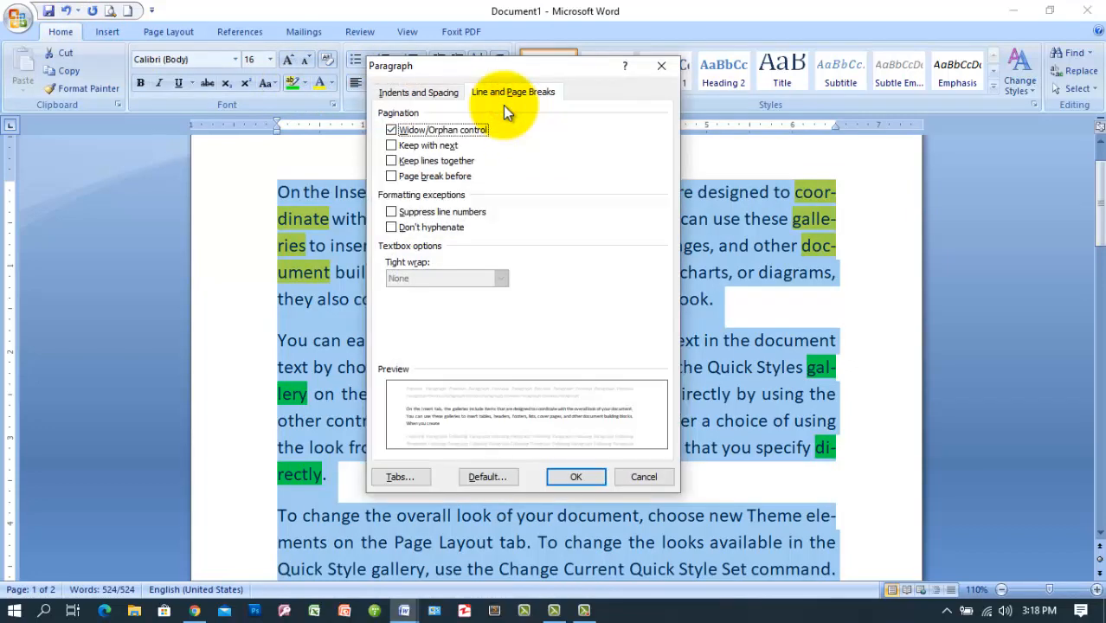
{"action": "left_click", "coordinate": [393, 228]}
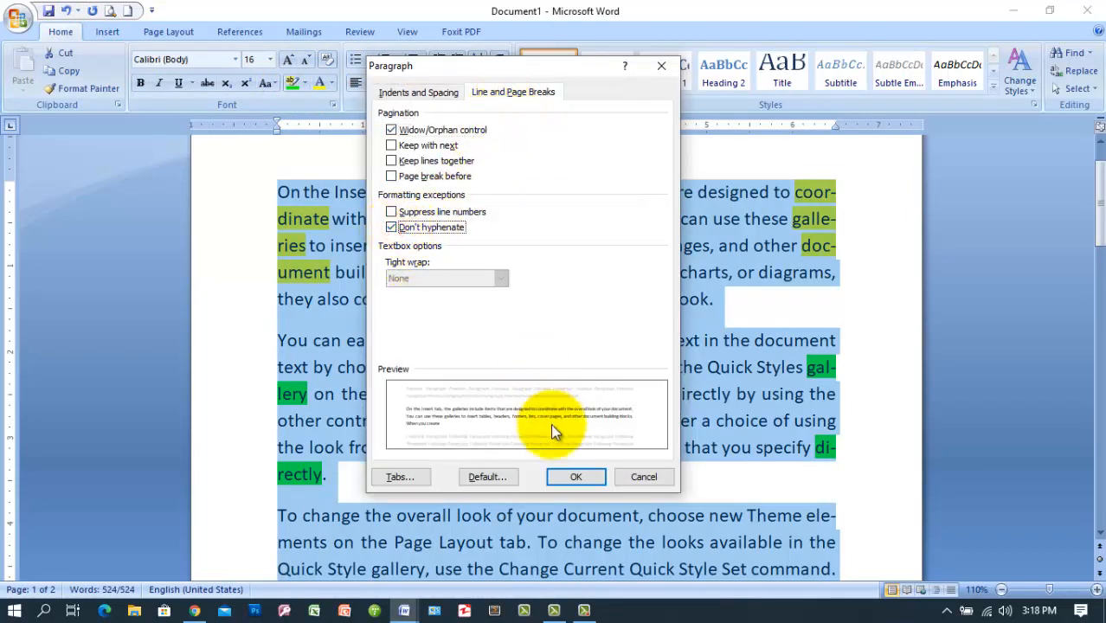
{"action": "left_click", "coordinate": [574, 477]}
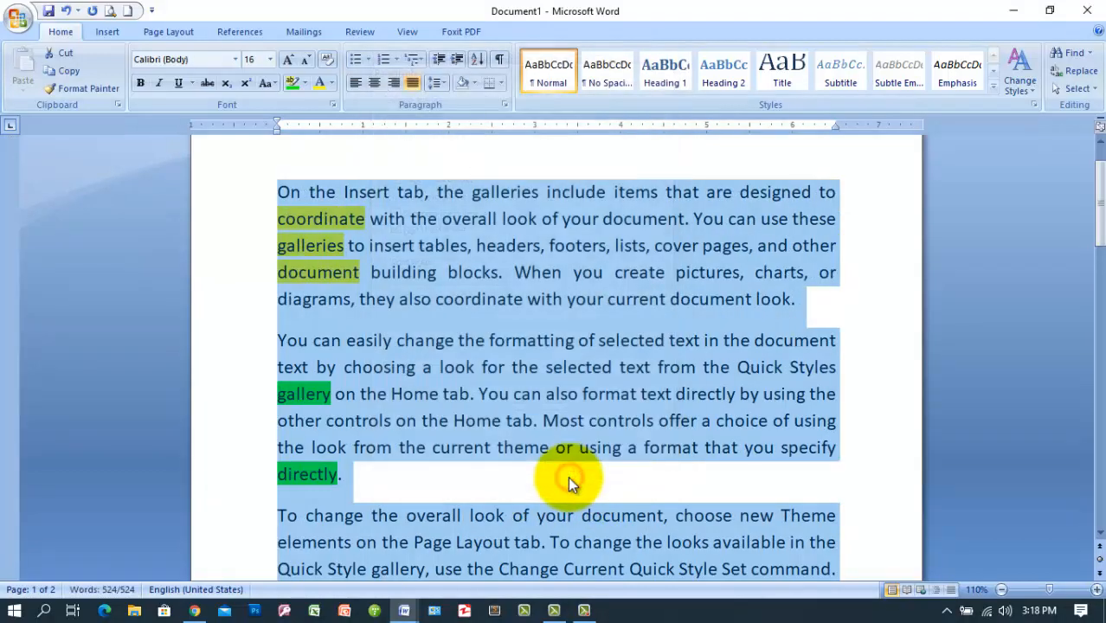
{"action": "key", "text": "ctrl+Home"}
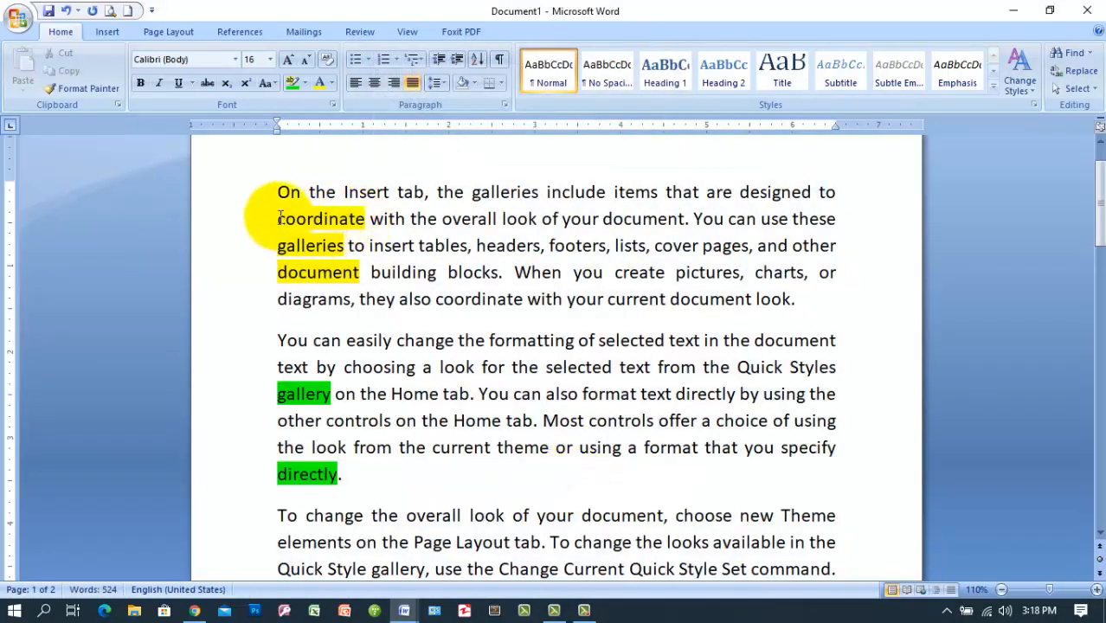
{"action": "left_click_drag", "start_coordinate": [277, 217], "coordinate": [364, 273]}
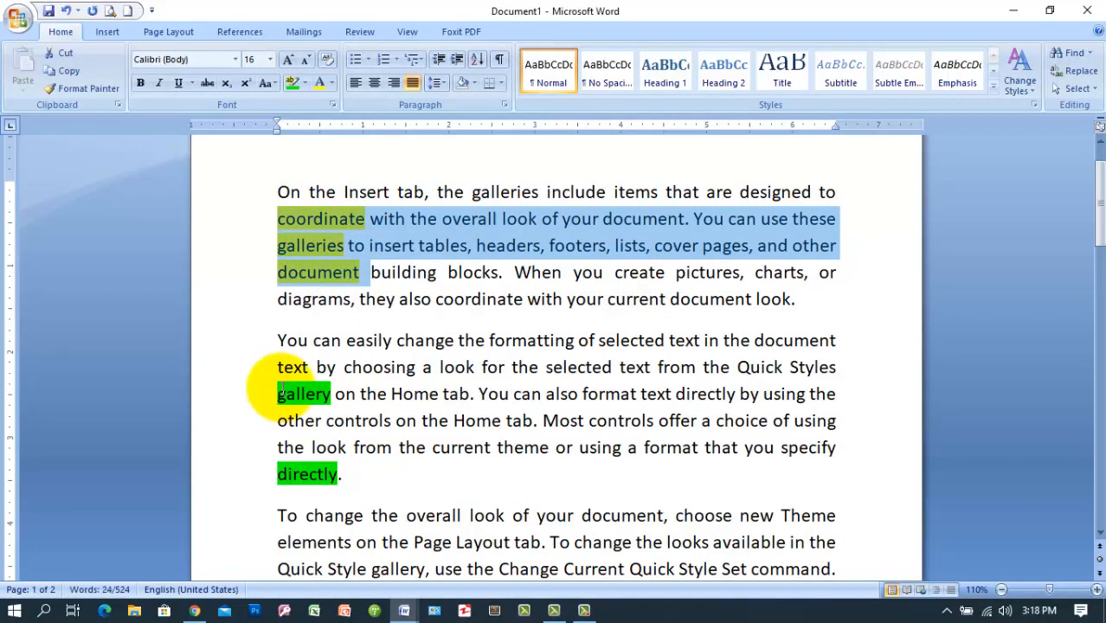
{"action": "left_click_drag", "start_coordinate": [275, 391], "coordinate": [337, 492]}
- Turn off Don't hyphenate for all the text
{"action": "key", "text": "ctrl+a"}
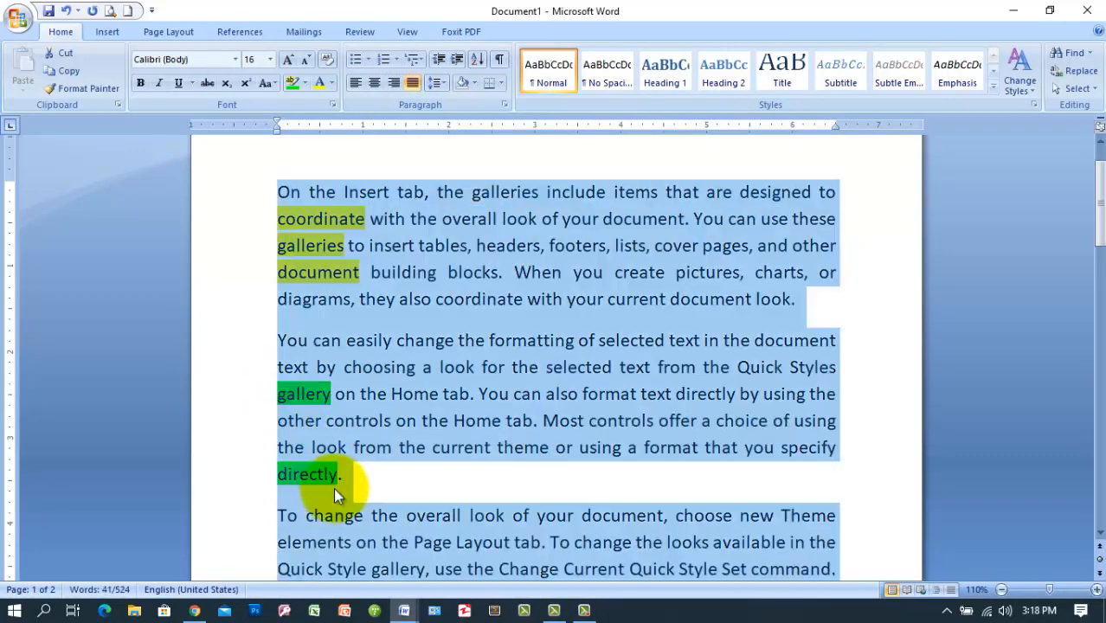
{"action": "left_click", "coordinate": [504, 106]}
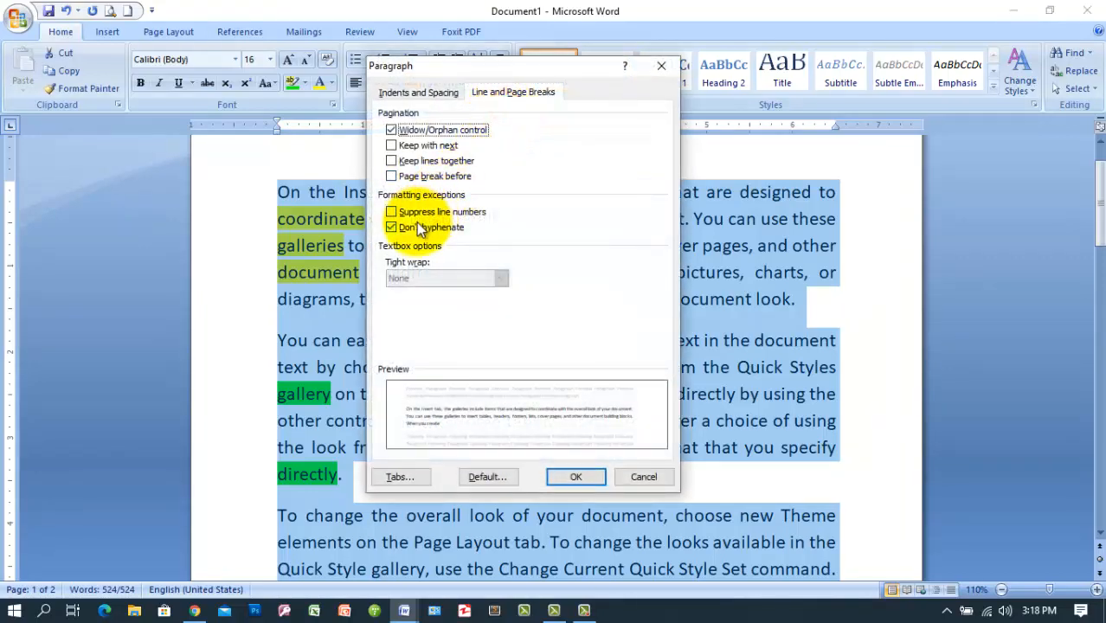
{"action": "left_click", "coordinate": [415, 226]}
{"action": "left_click", "coordinate": [574, 476]}
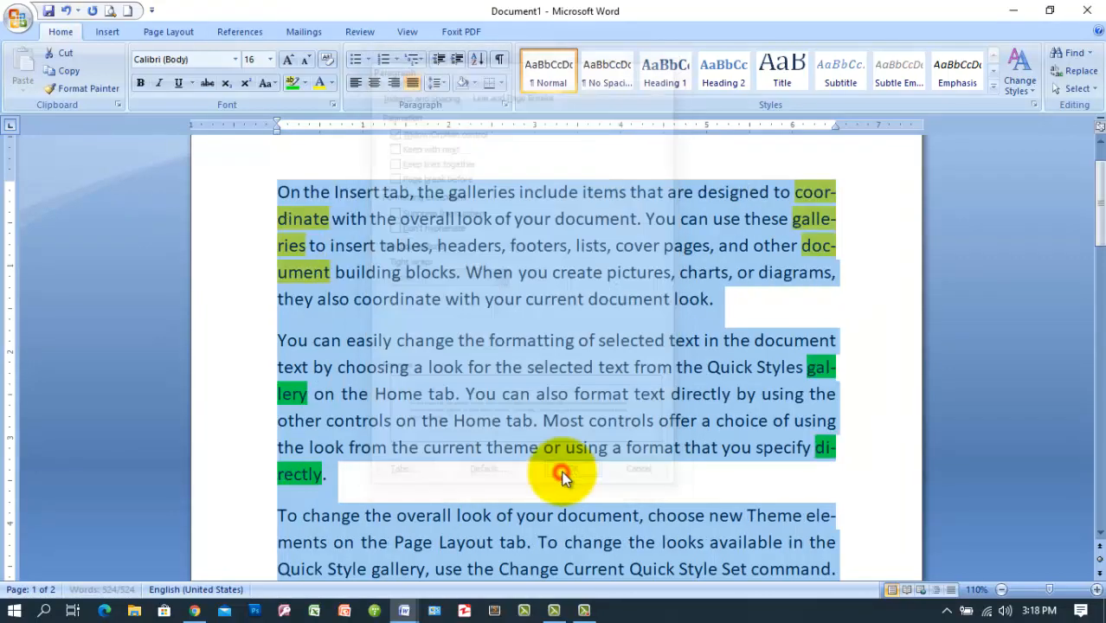
{"action": "left_click", "coordinate": [565, 468]}
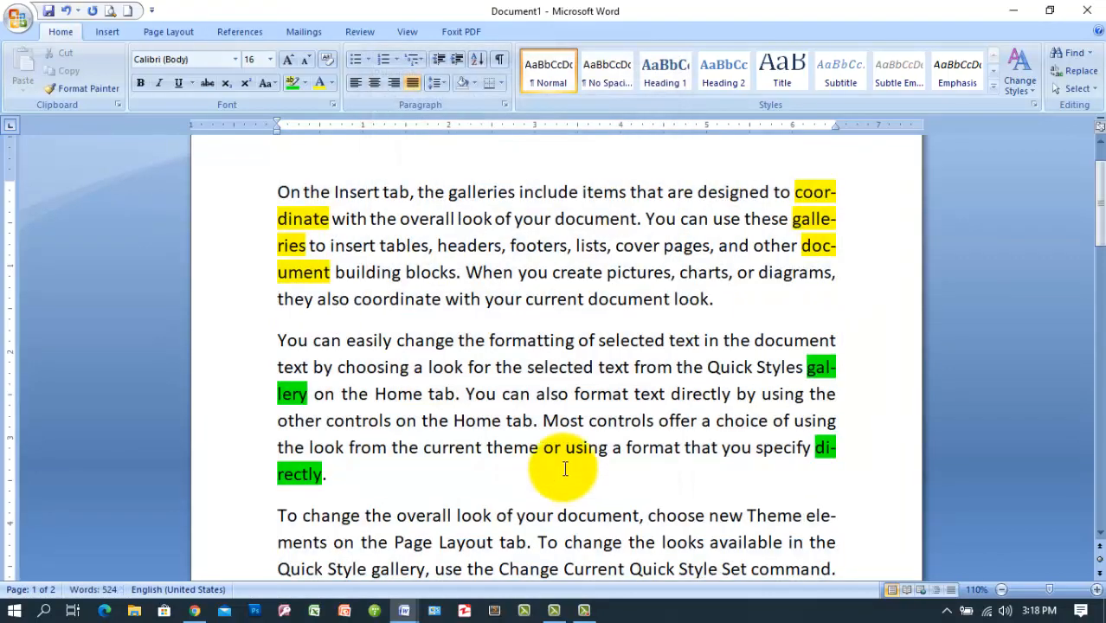
- Examine the highlighted words at the line ends, and check the Tight wrap option in the second paragraph's settings
{"action": "left_click", "coordinate": [796, 192]}
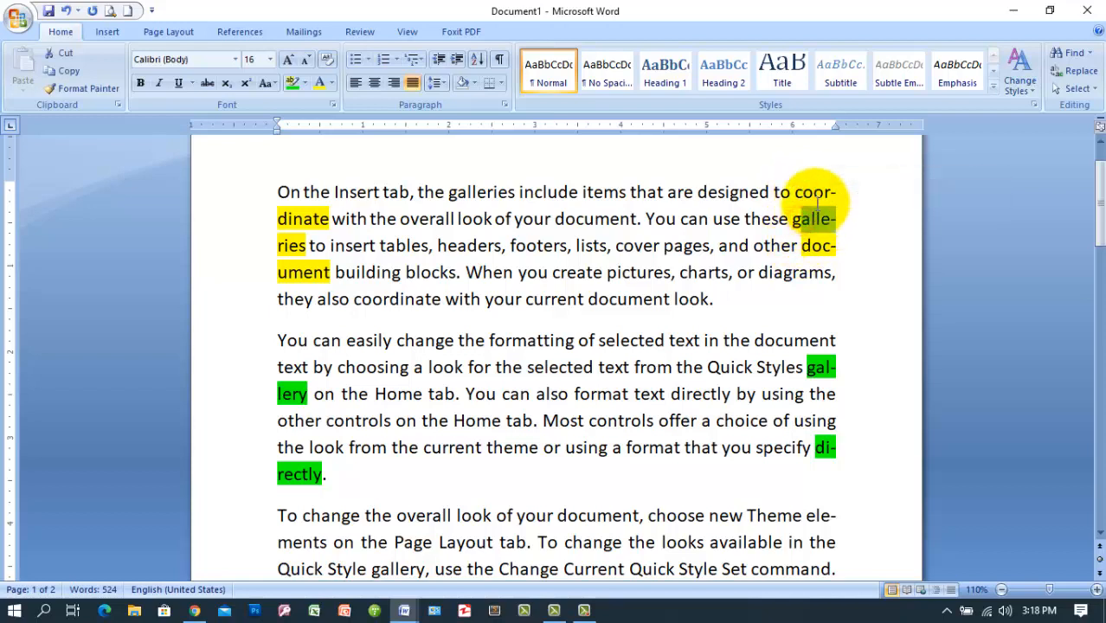
{"action": "left_click", "coordinate": [842, 203], "text": "shift"}
{"action": "left_click_drag", "start_coordinate": [812, 248], "coordinate": [836, 250]}
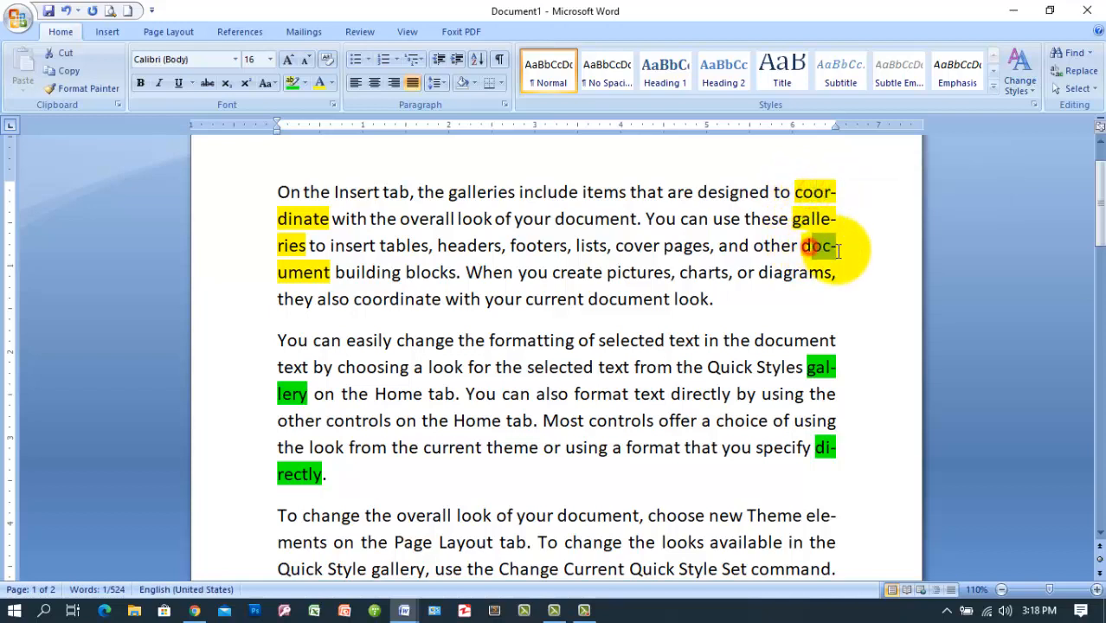
{"action": "left_click", "coordinate": [819, 370]}
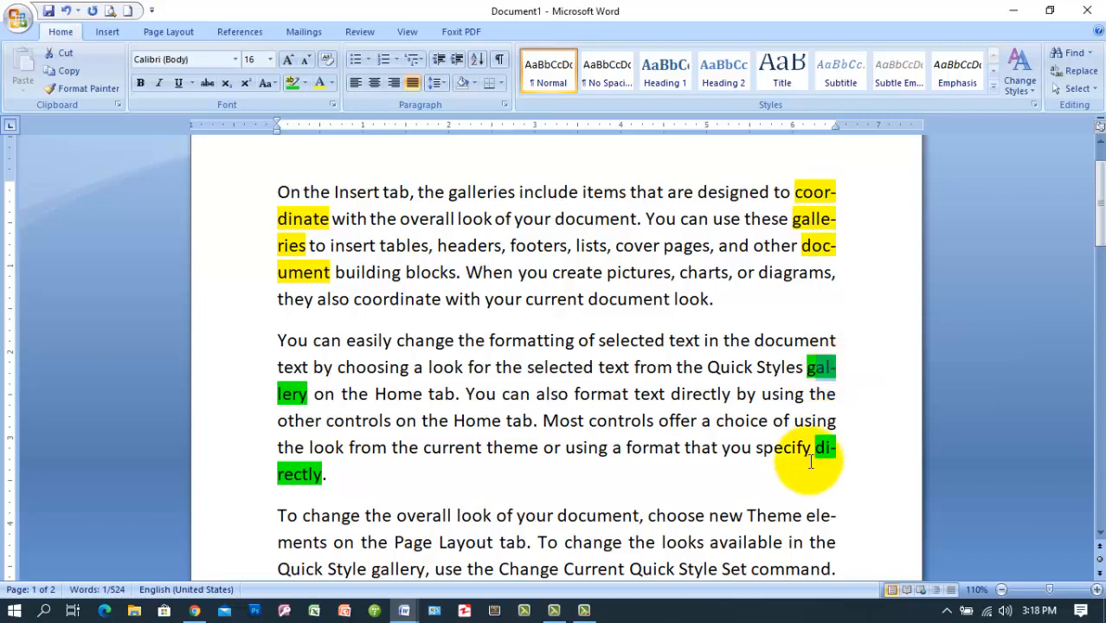
{"action": "left_click_drag", "start_coordinate": [814, 450], "coordinate": [835, 448]}
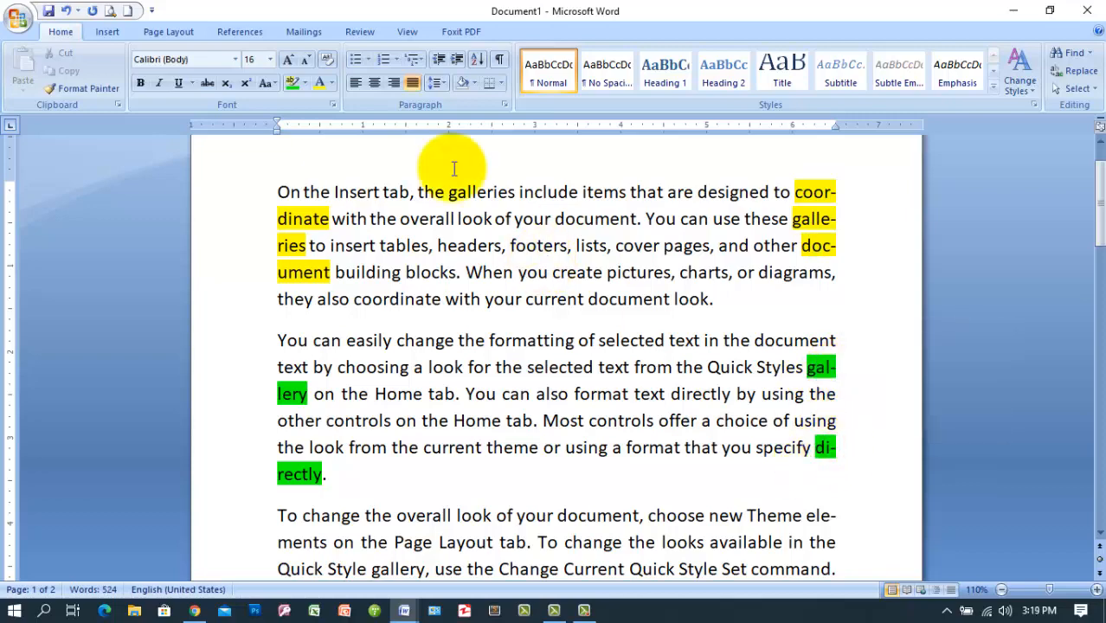
{"action": "left_click", "coordinate": [503, 105]}
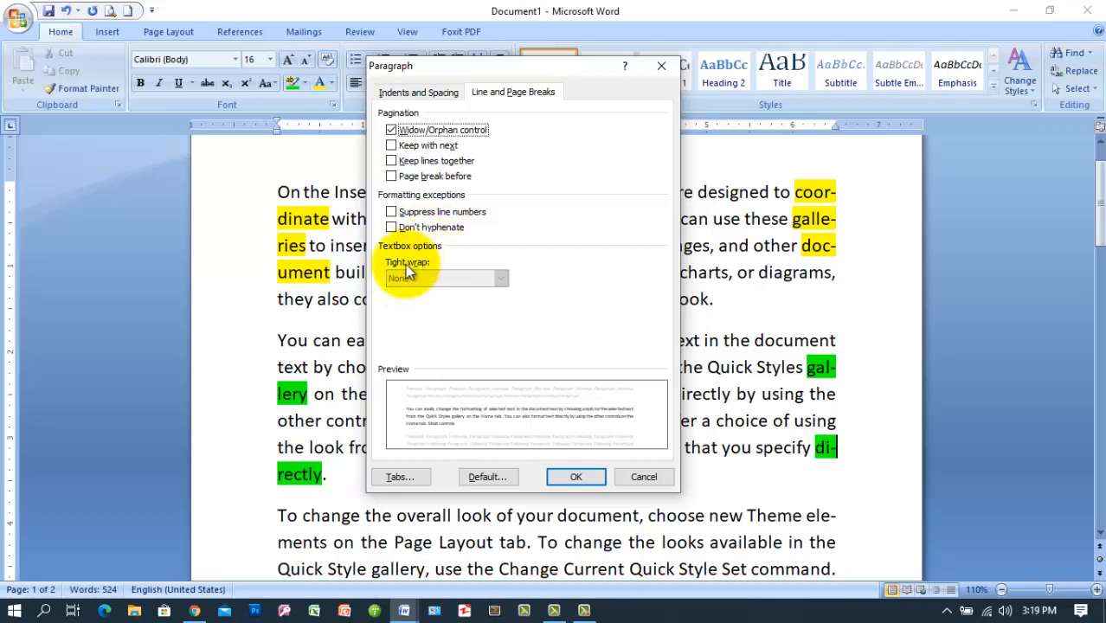
{"action": "left_click", "coordinate": [571, 477]}
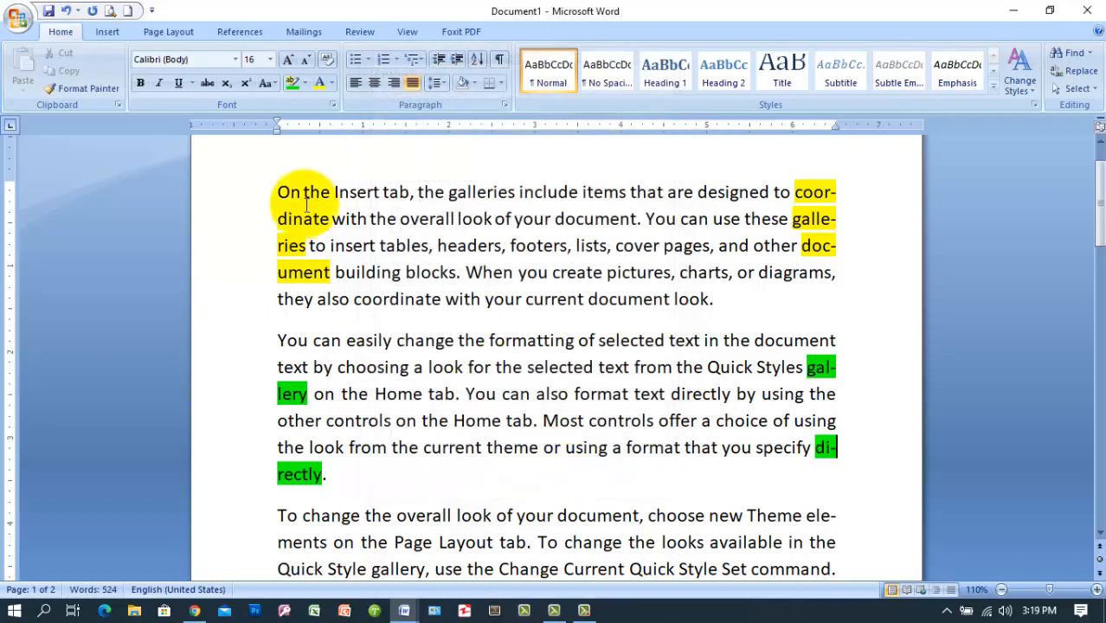
- Insert an Annual Quote text box into the document
{"action": "left_click", "coordinate": [106, 32]}
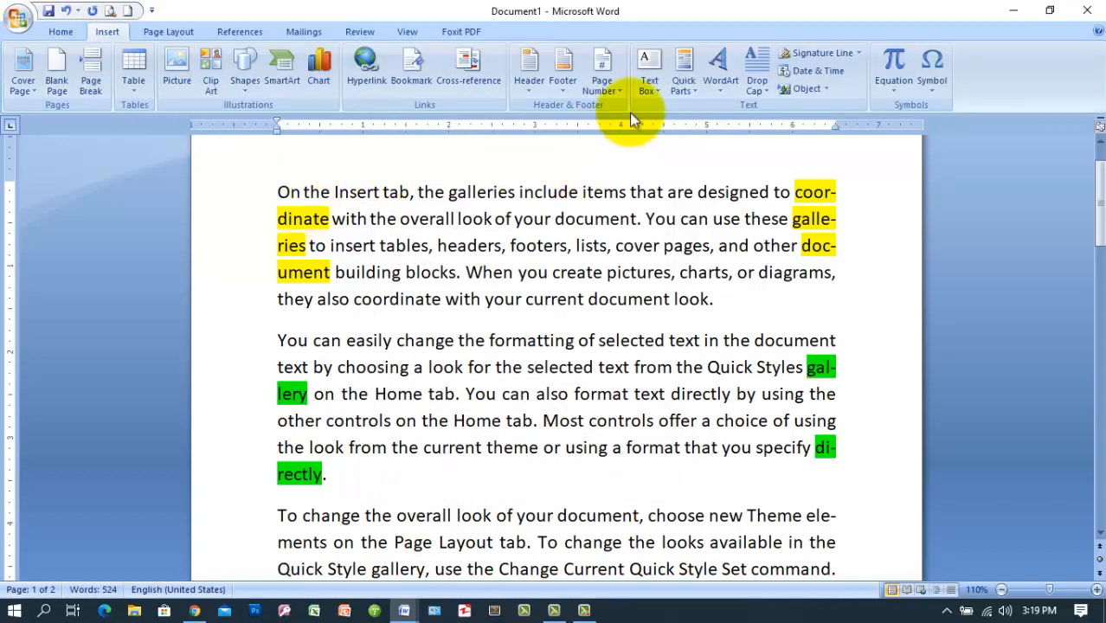
{"action": "left_click", "coordinate": [648, 86]}
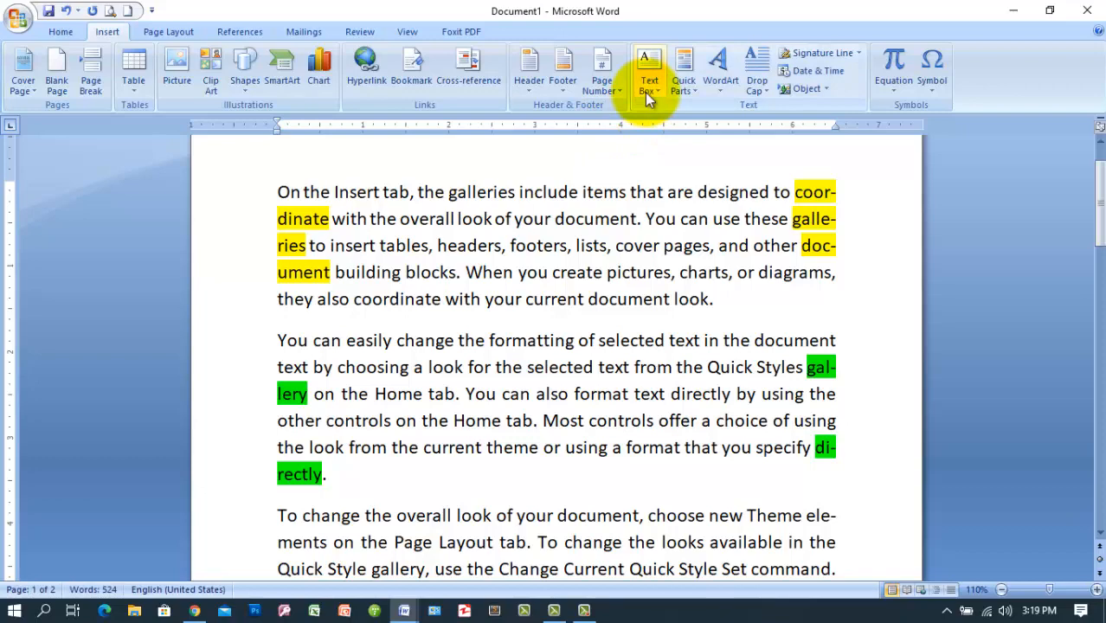
{"action": "left_click", "coordinate": [697, 307]}
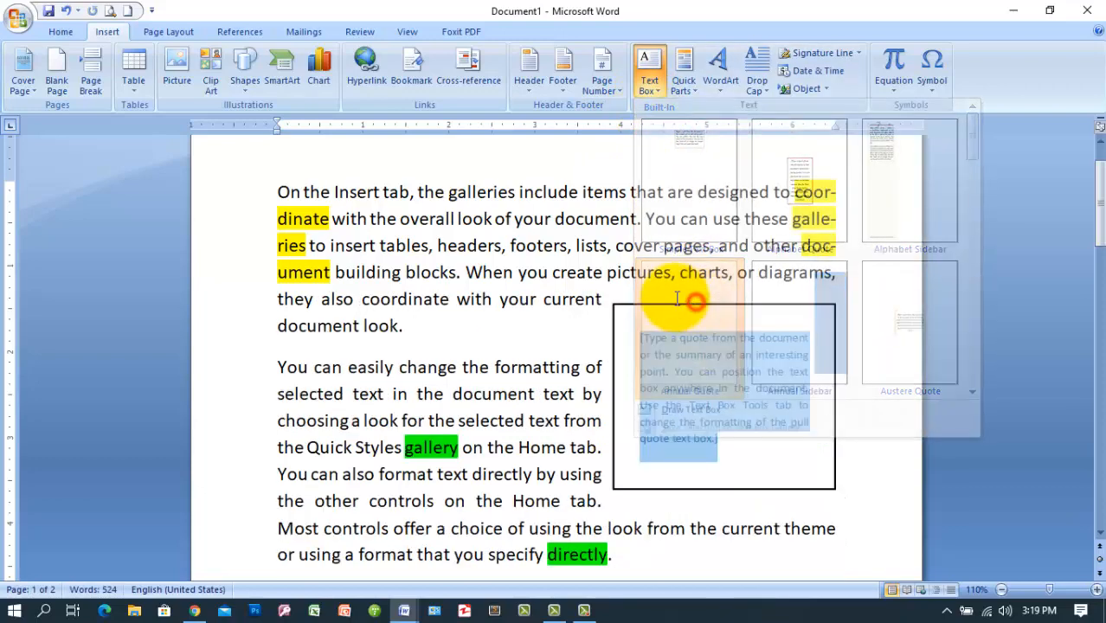
- Check the Tight wrap choices for the text box's paragraph and keep None
{"action": "left_click", "coordinate": [57, 32]}
{"action": "left_click", "coordinate": [504, 105]}
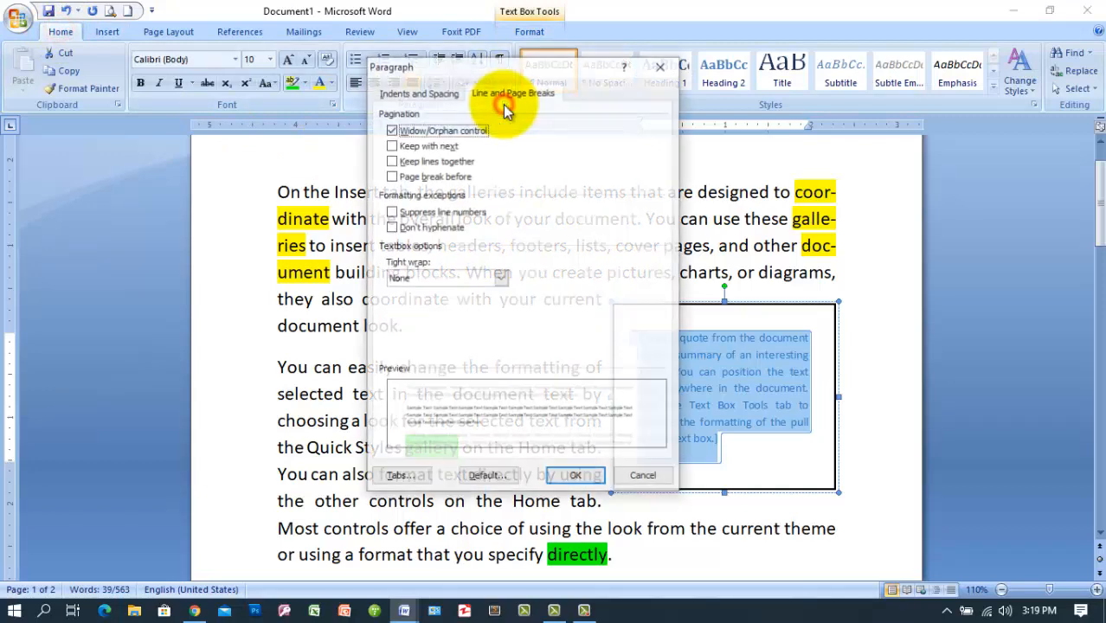
{"action": "left_click", "coordinate": [425, 278]}
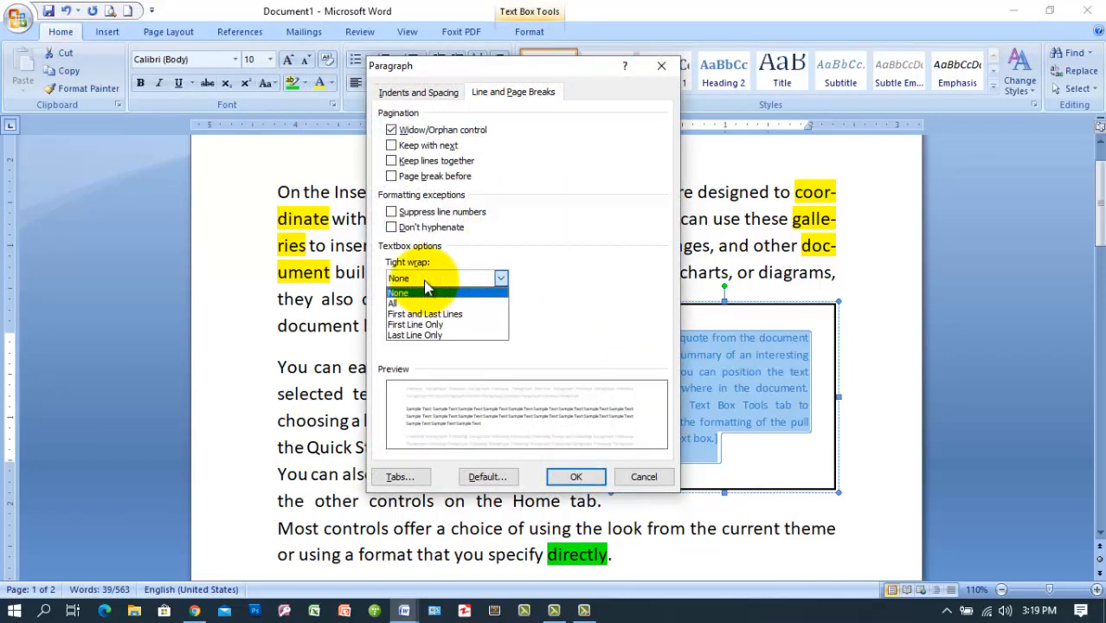
{"action": "left_click", "coordinate": [425, 288]}
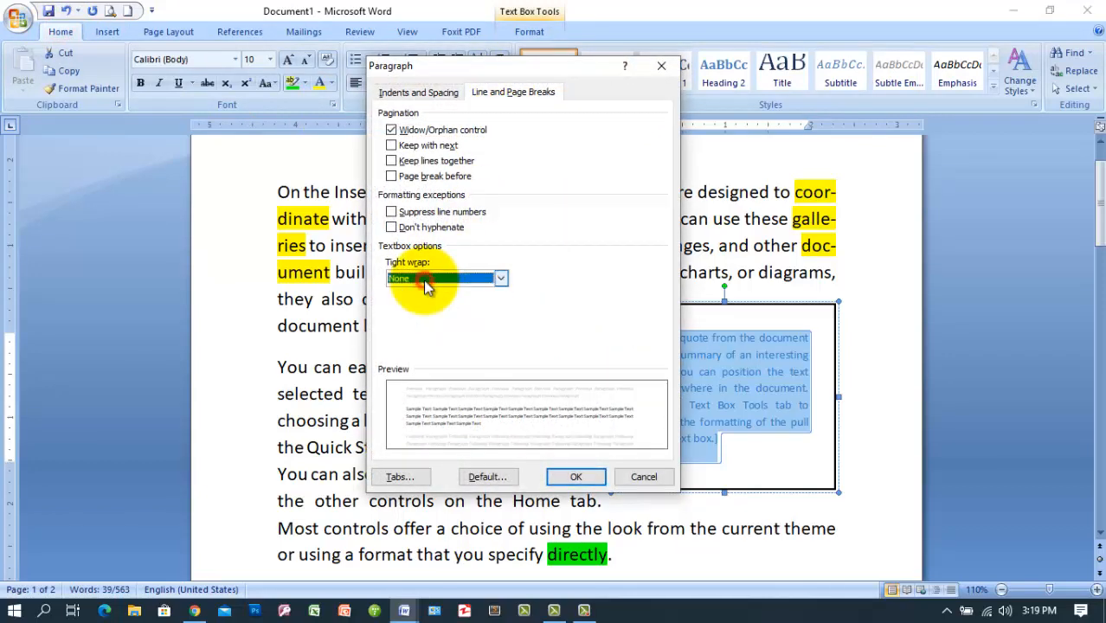
{"action": "left_click", "coordinate": [571, 477]}
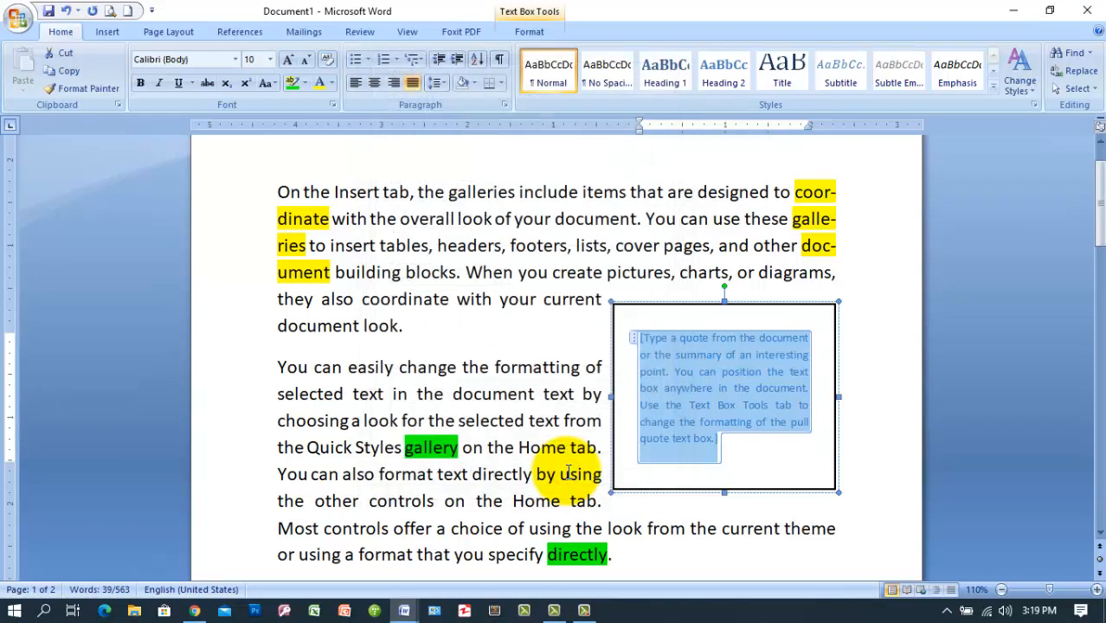